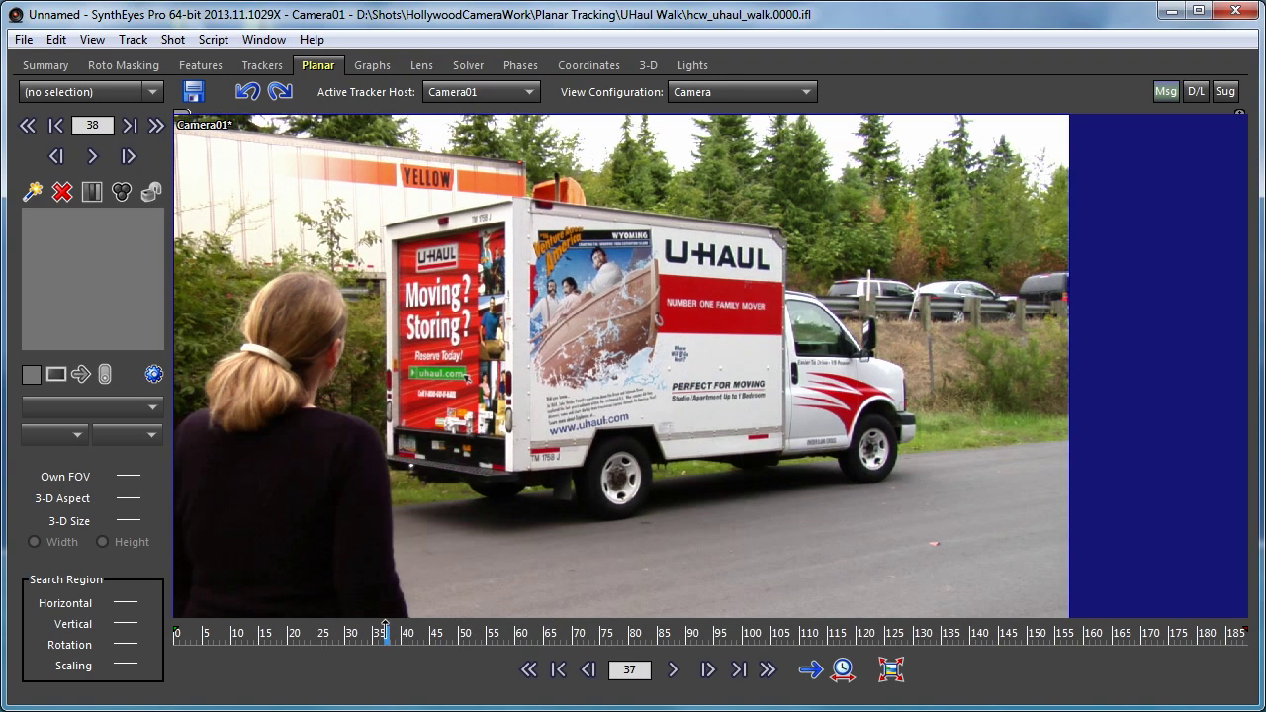
- Go to frame 57 in planar tracking and start a new tracker with 2D TRS motion
click(117, 65)
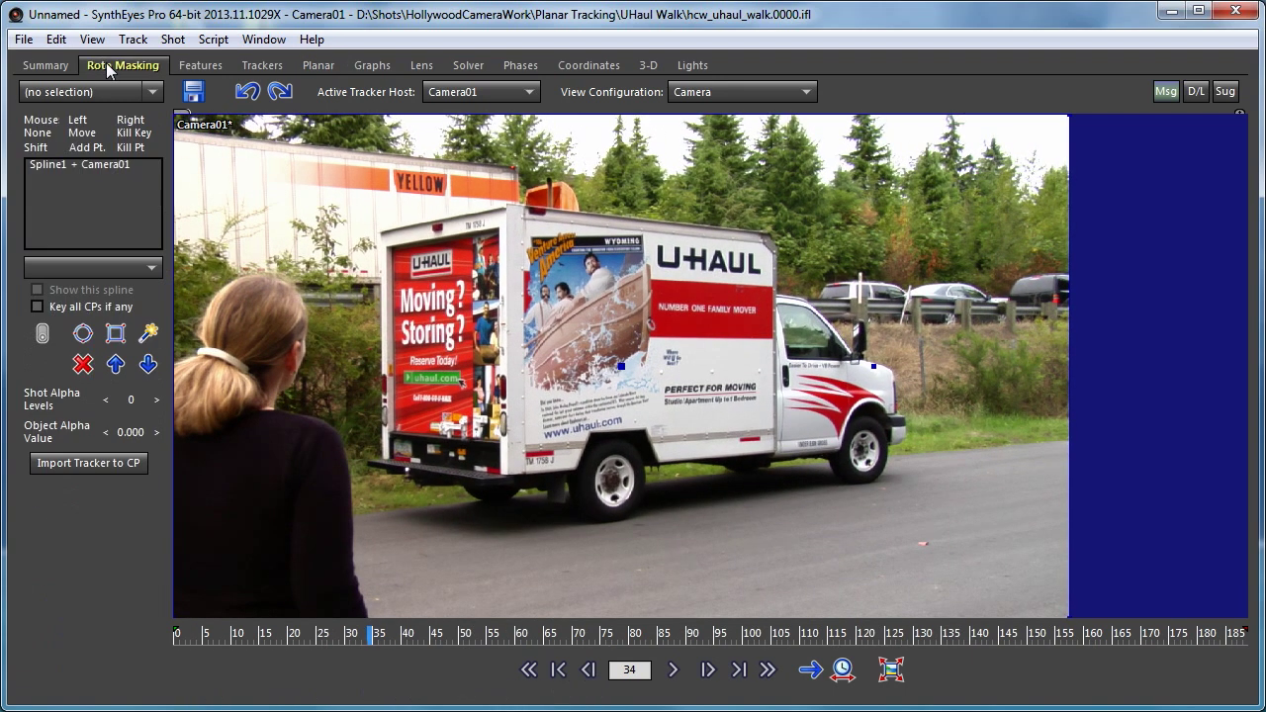
click(317, 65)
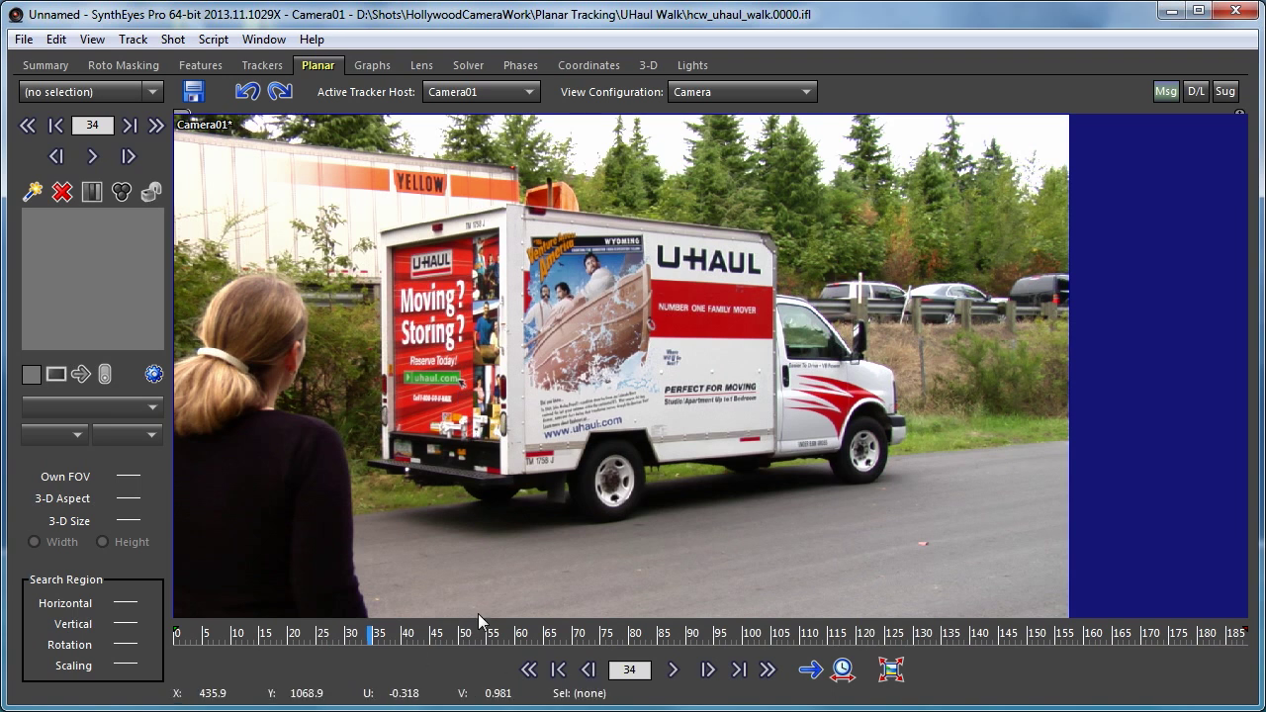
drag(458, 638, 409, 645)
drag(365, 693, 205, 673)
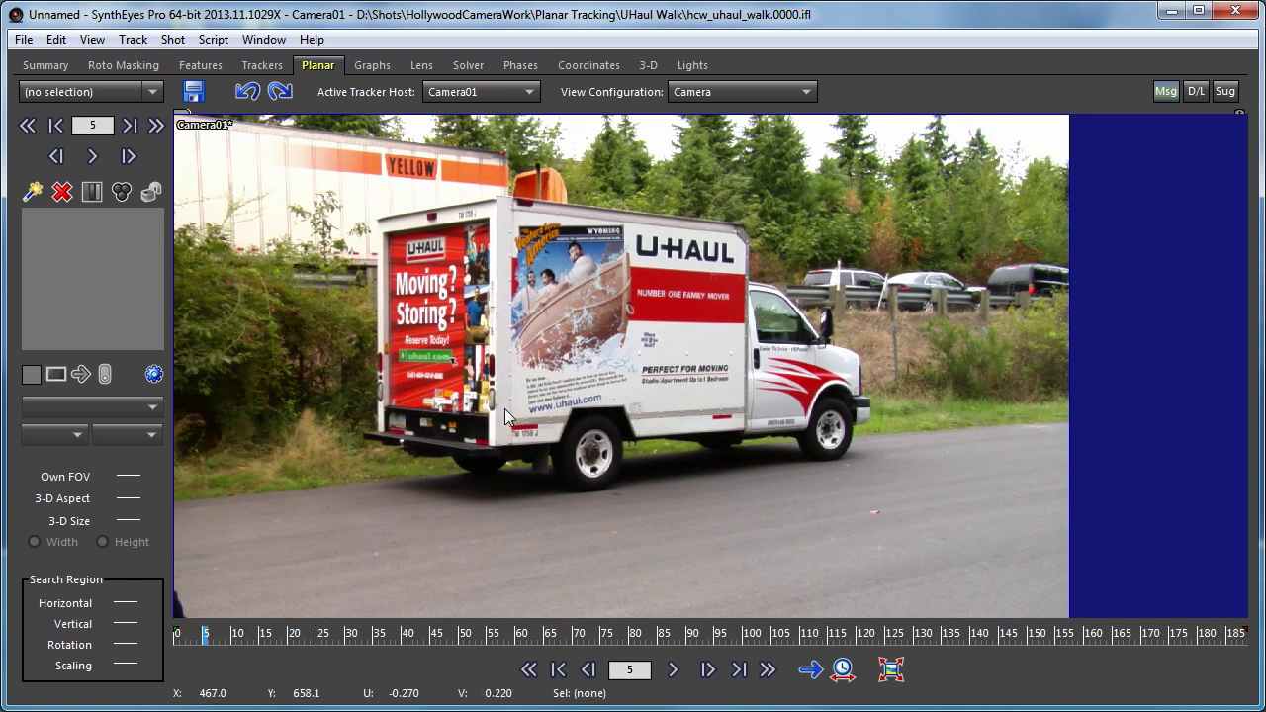
drag(324, 639, 500, 639)
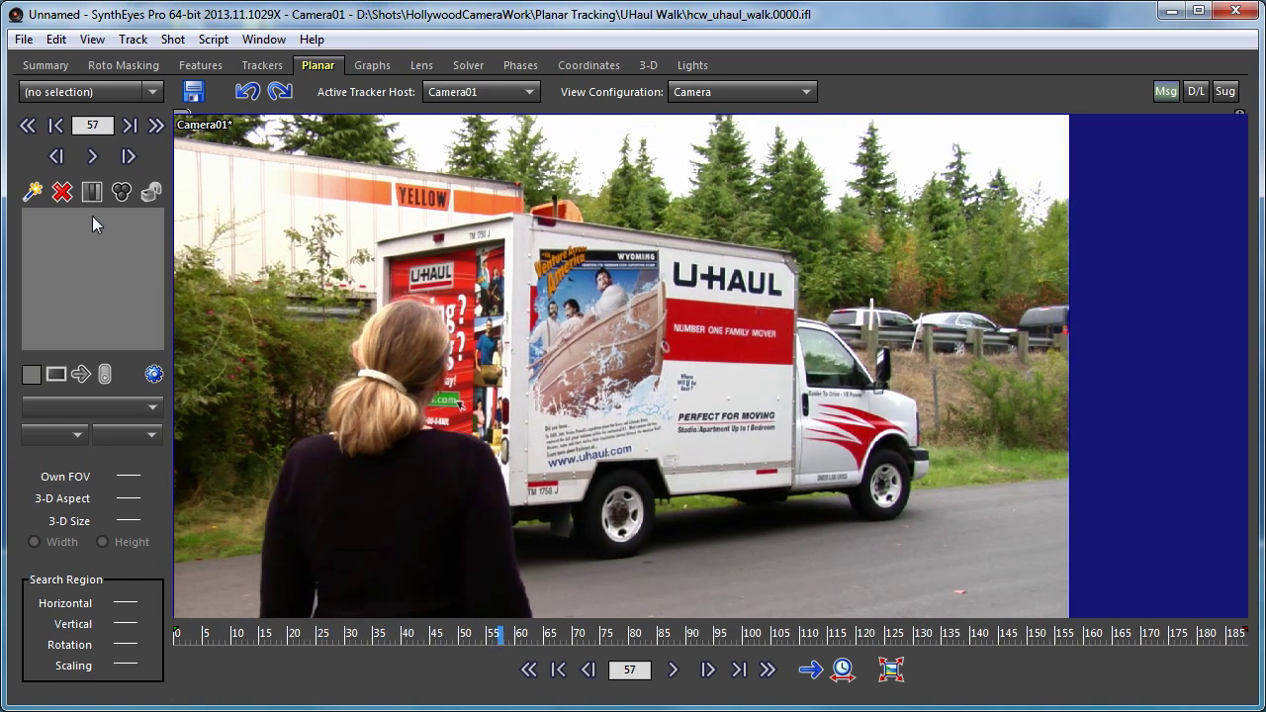
click(32, 194)
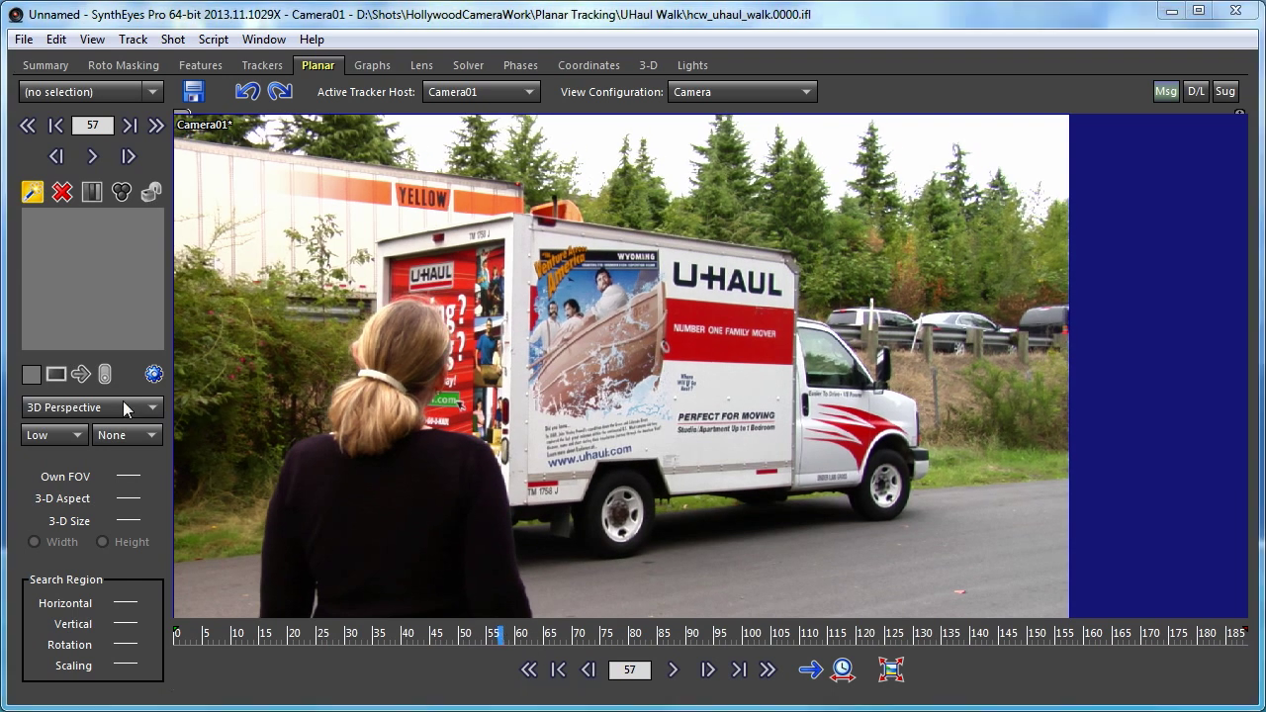
click(128, 406)
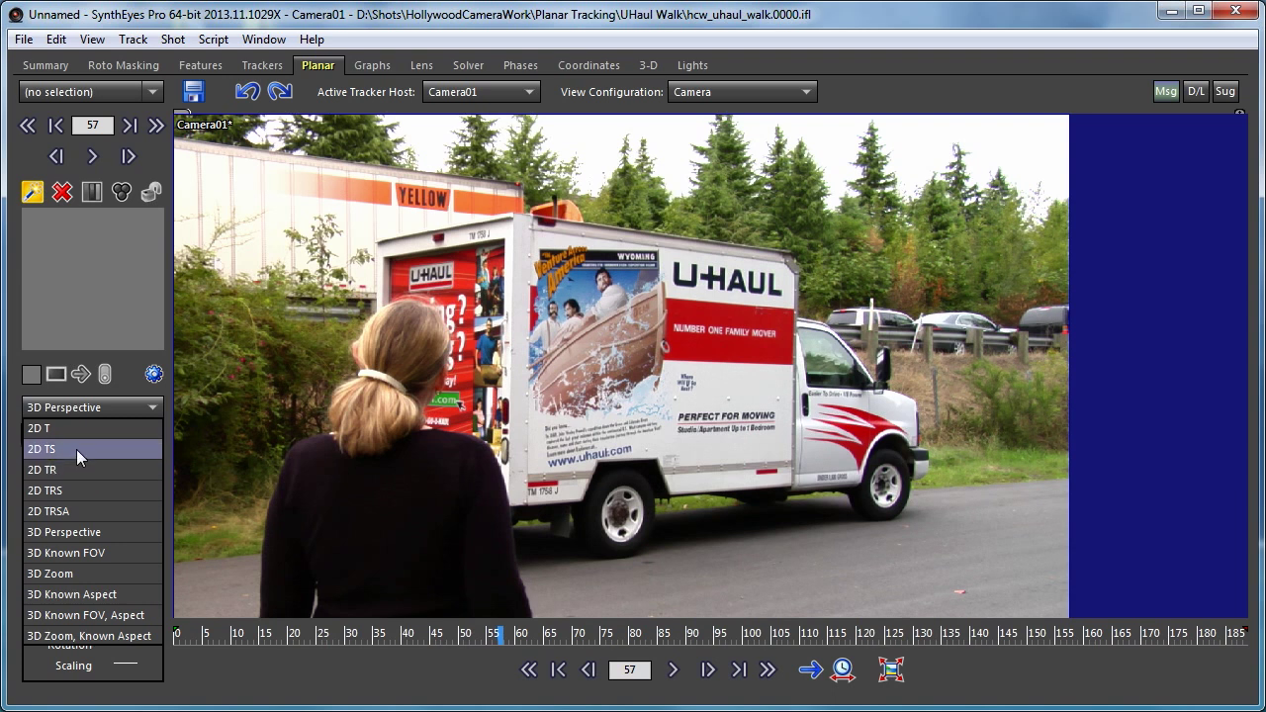
click(73, 484)
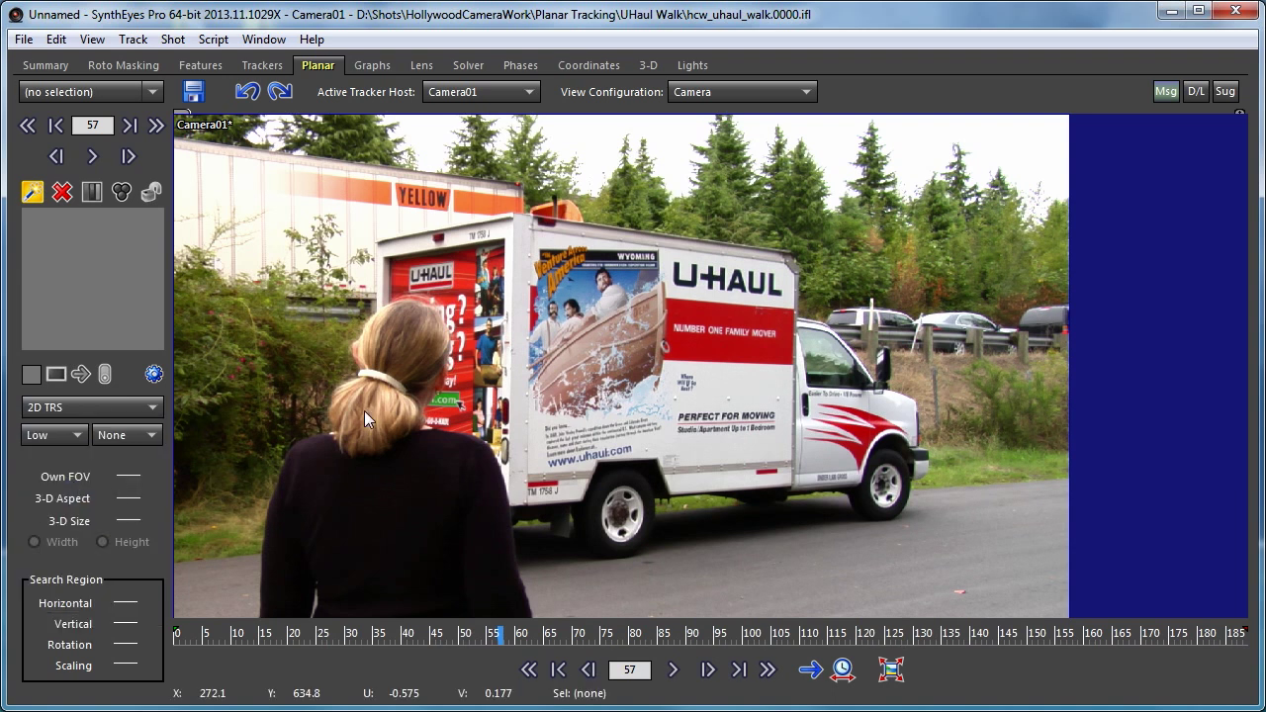
- Place the planar tracker's four corners as a tilted rectangle around the back of the woman's head at frame 57
click(367, 274)
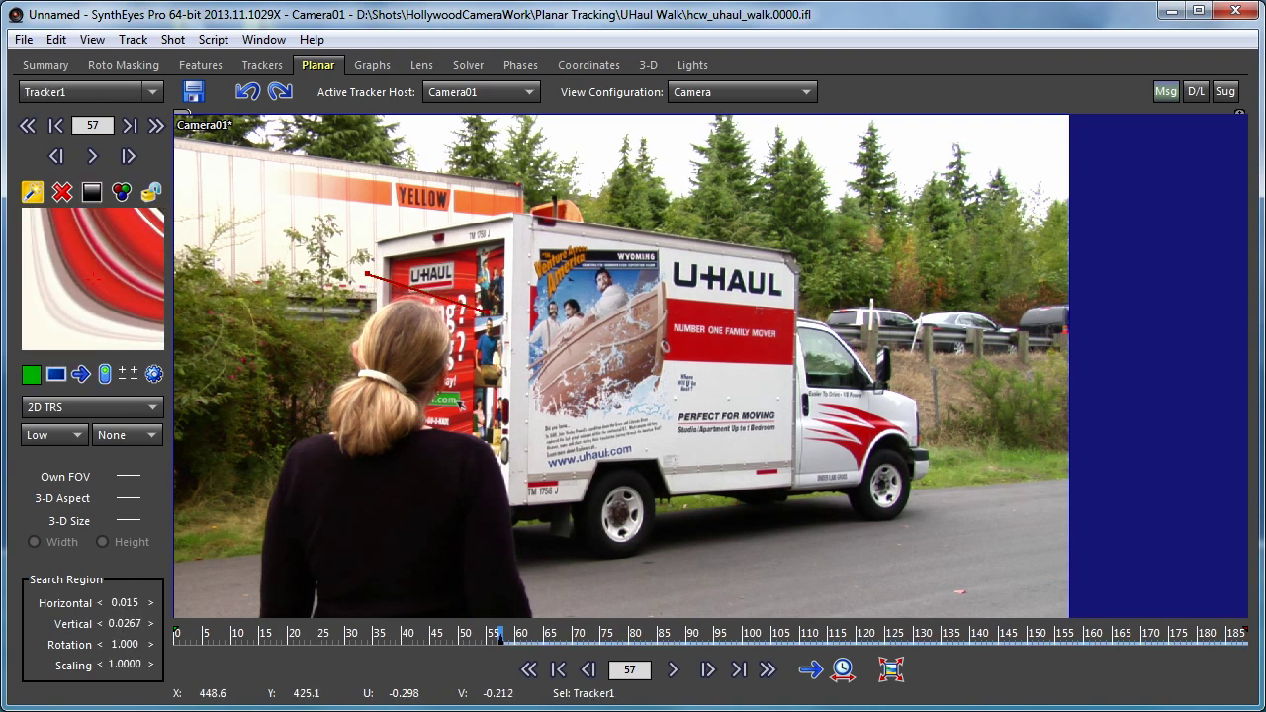
click(487, 317)
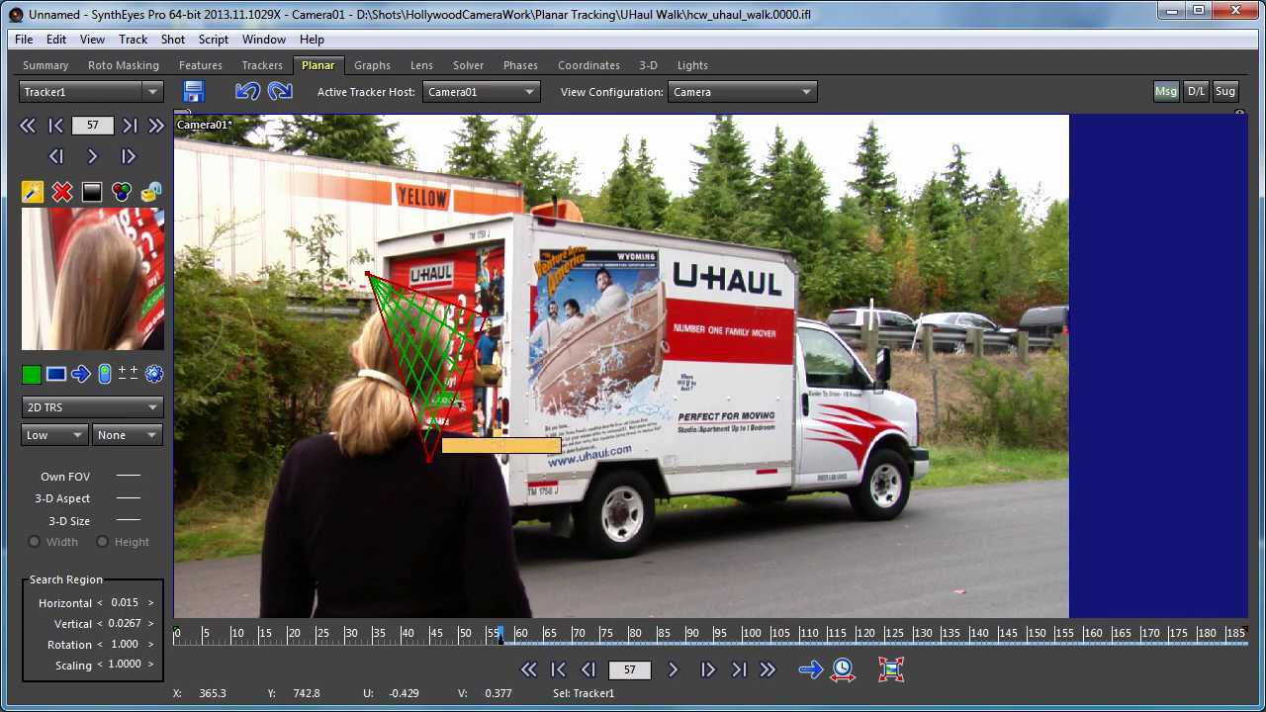
click(408, 485)
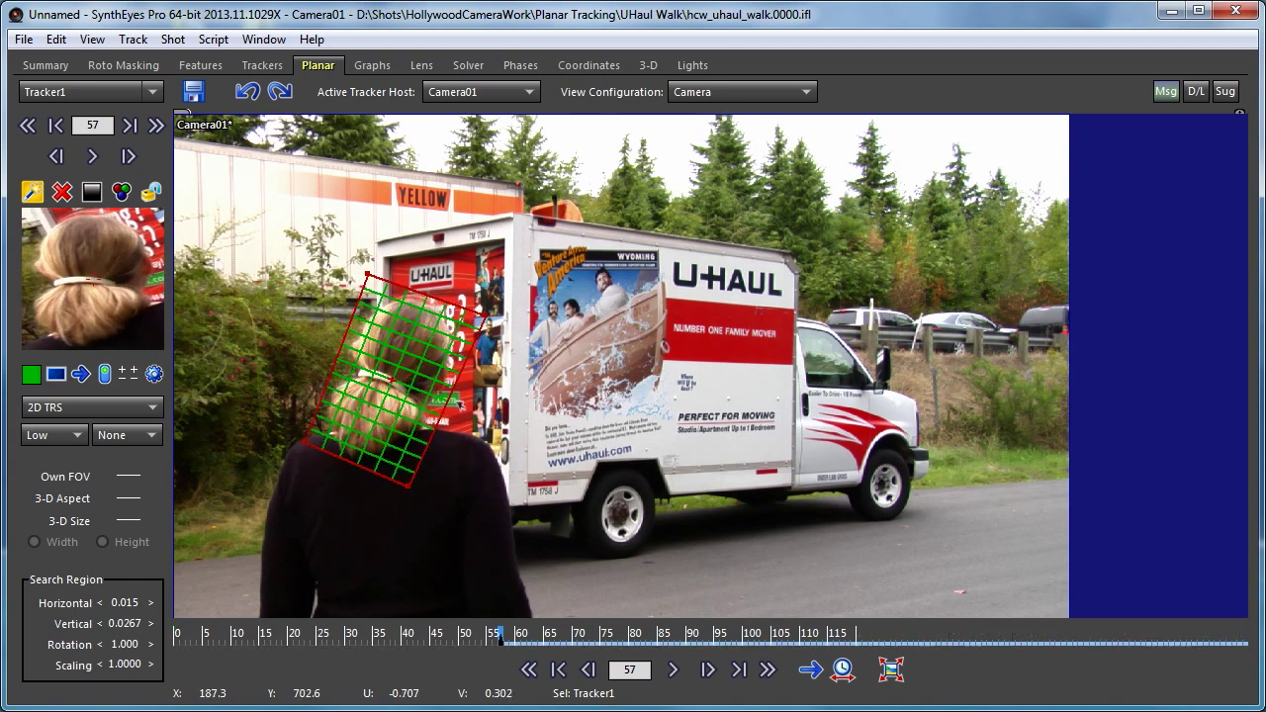
click(290, 438)
- Give the head tracker a circular in-plane mask and slightly enlarge the tracked area at its two upper corners
click(154, 373)
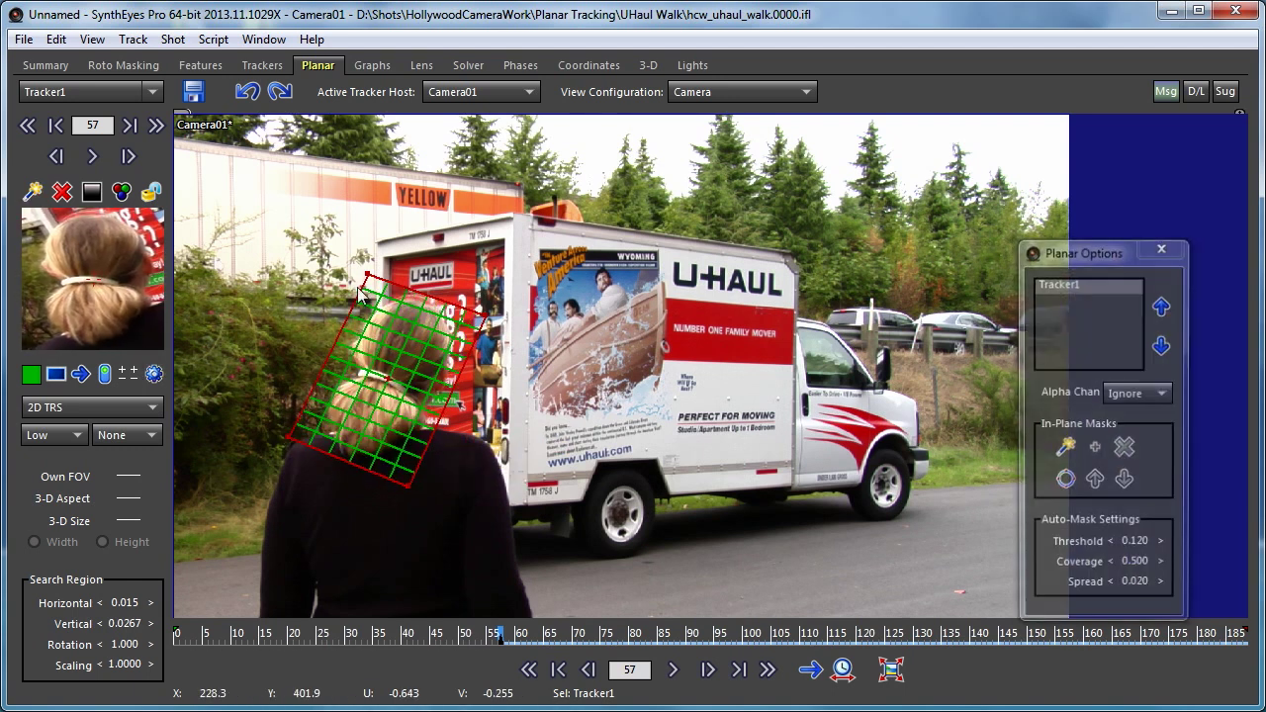
drag(1100, 257, 1112, 191)
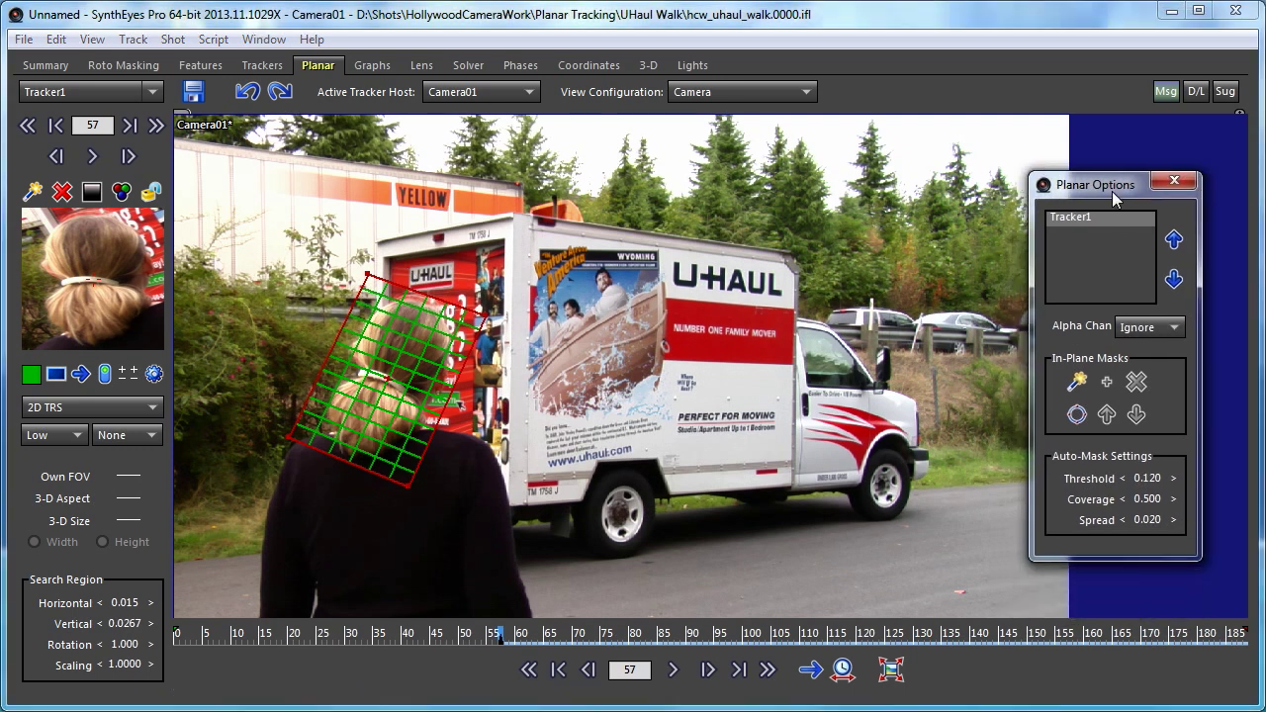
click(1076, 416)
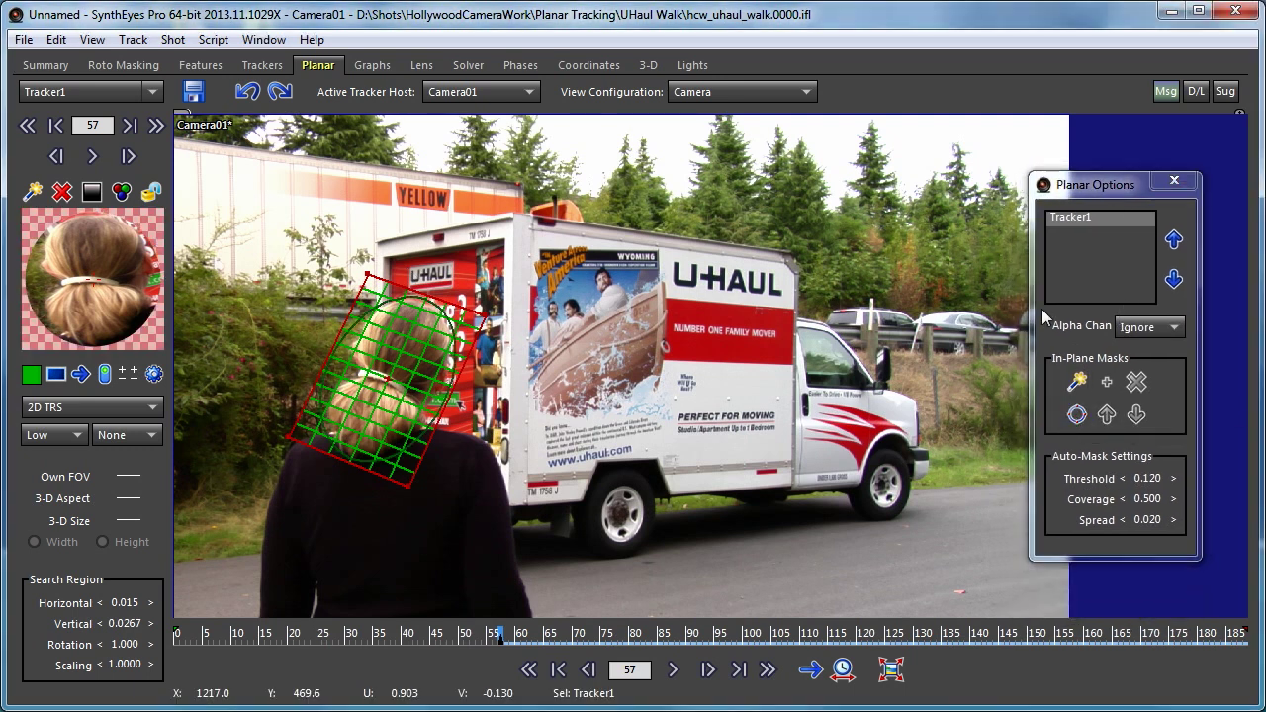
click(1175, 185)
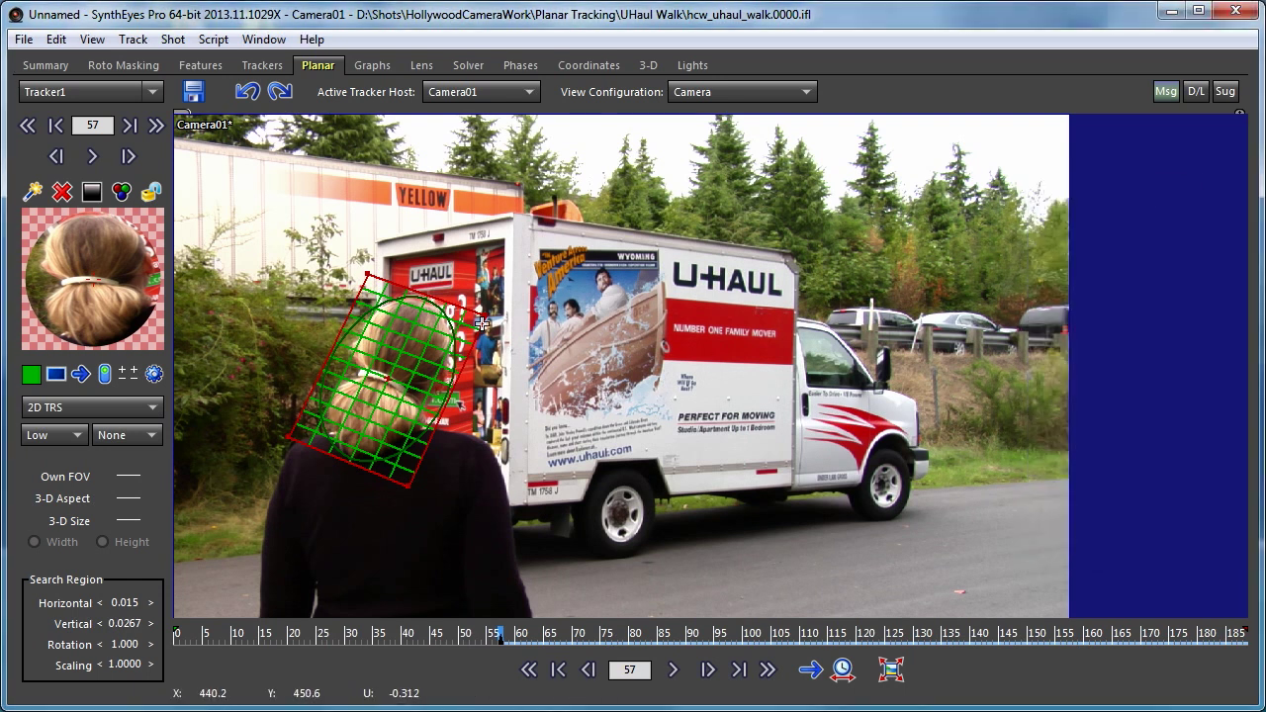
drag(487, 313, 508, 317)
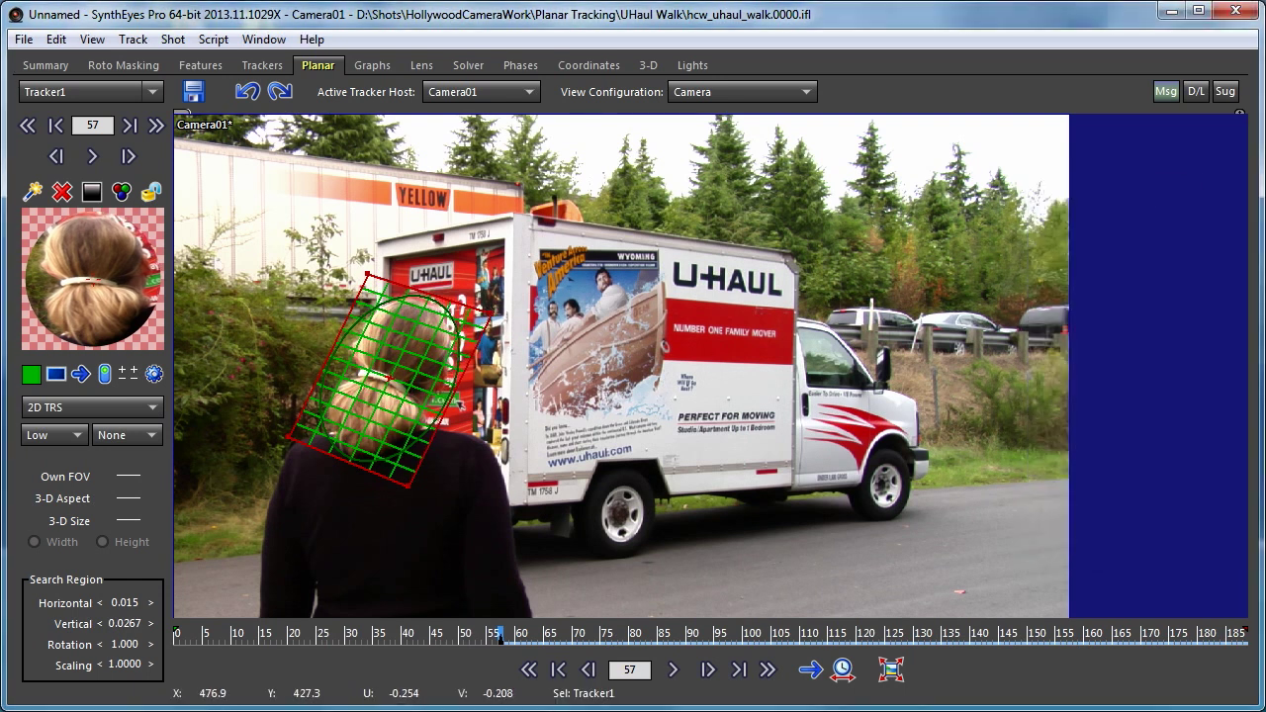
drag(367, 273, 378, 249)
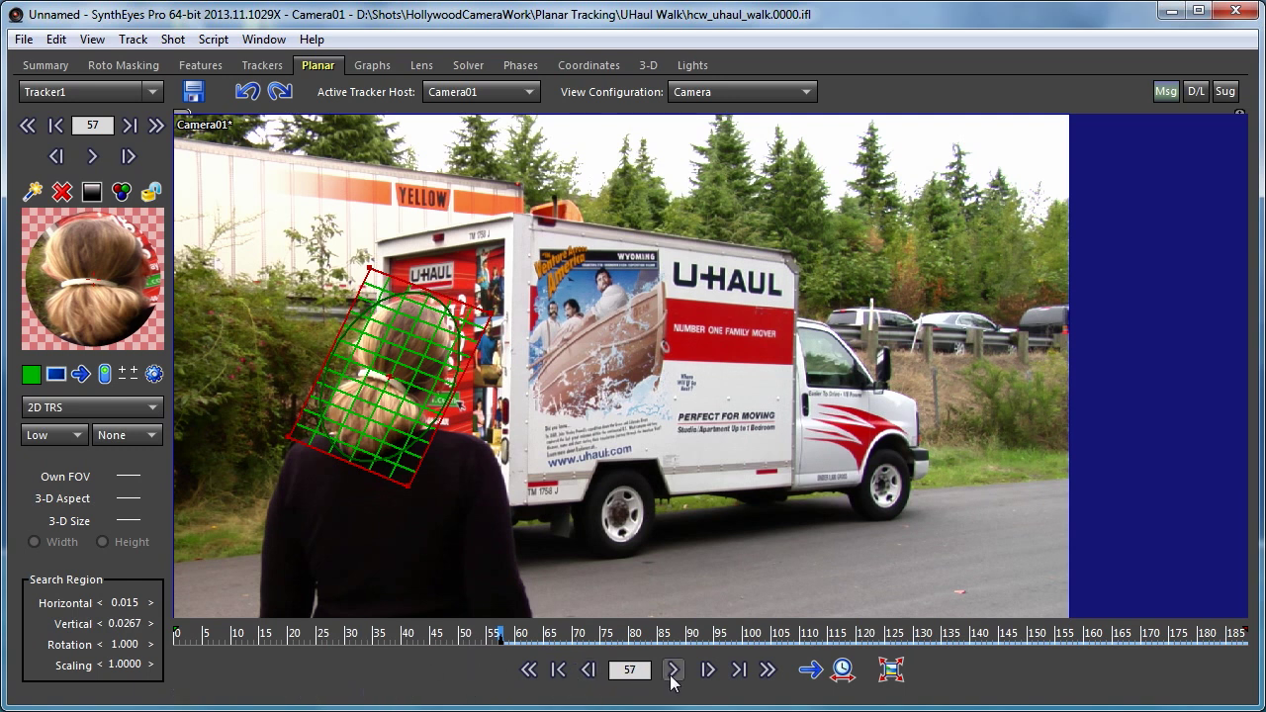
- Set the tracking prediction mode to Hand-held: Sticky and track the head forward from frame 57 to frame 72
click(133, 40)
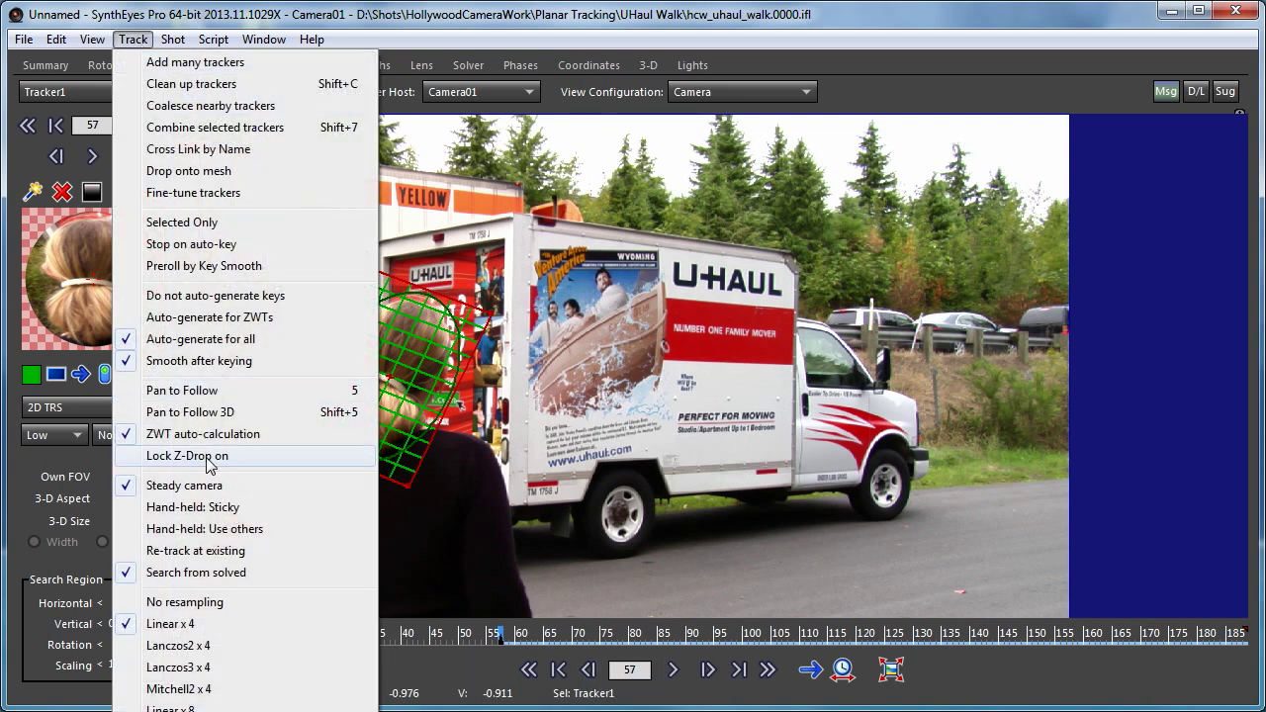
click(207, 508)
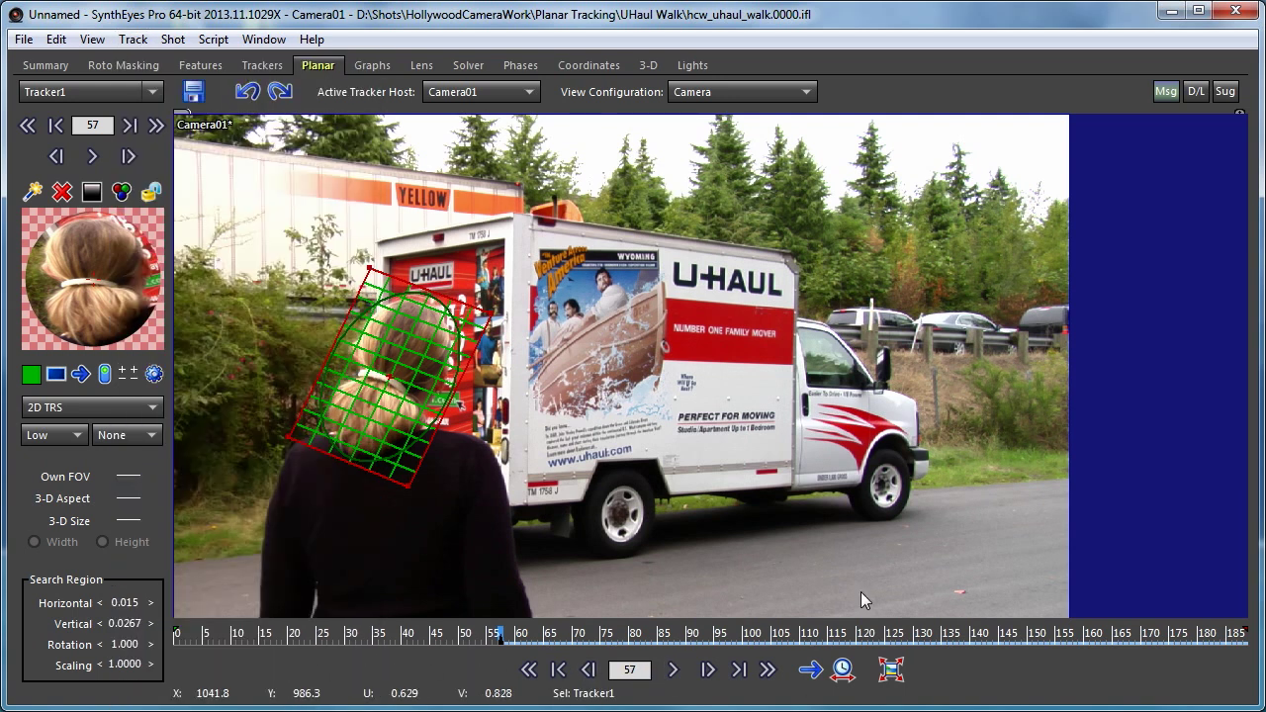
click(674, 670)
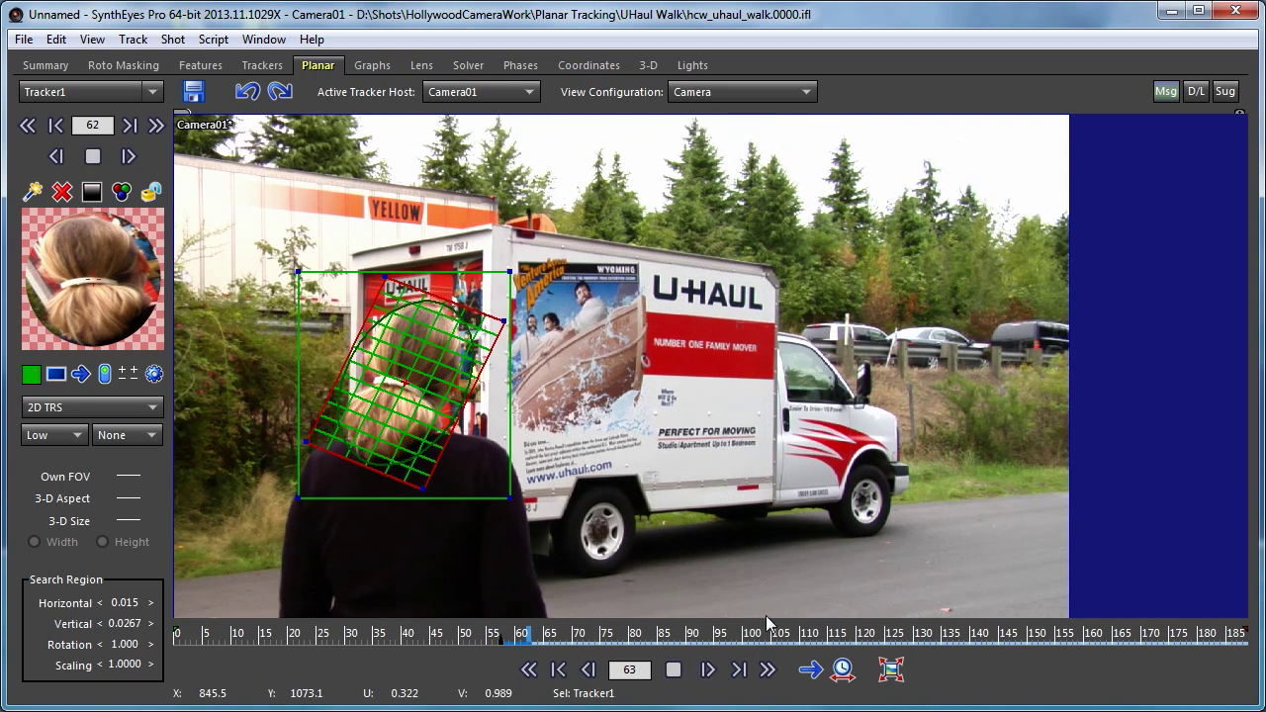
click(675, 669)
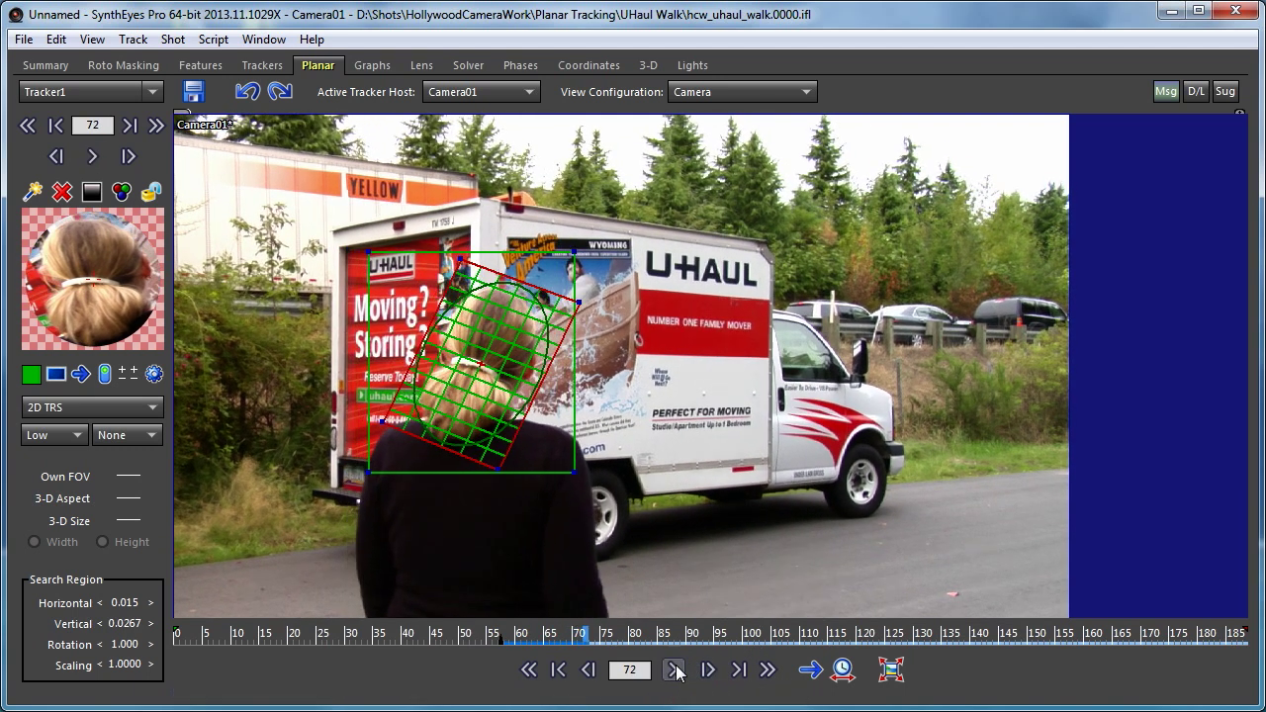
- Key the head tracker at frame 72 and continue tracking forward to frame 87
click(82, 288)
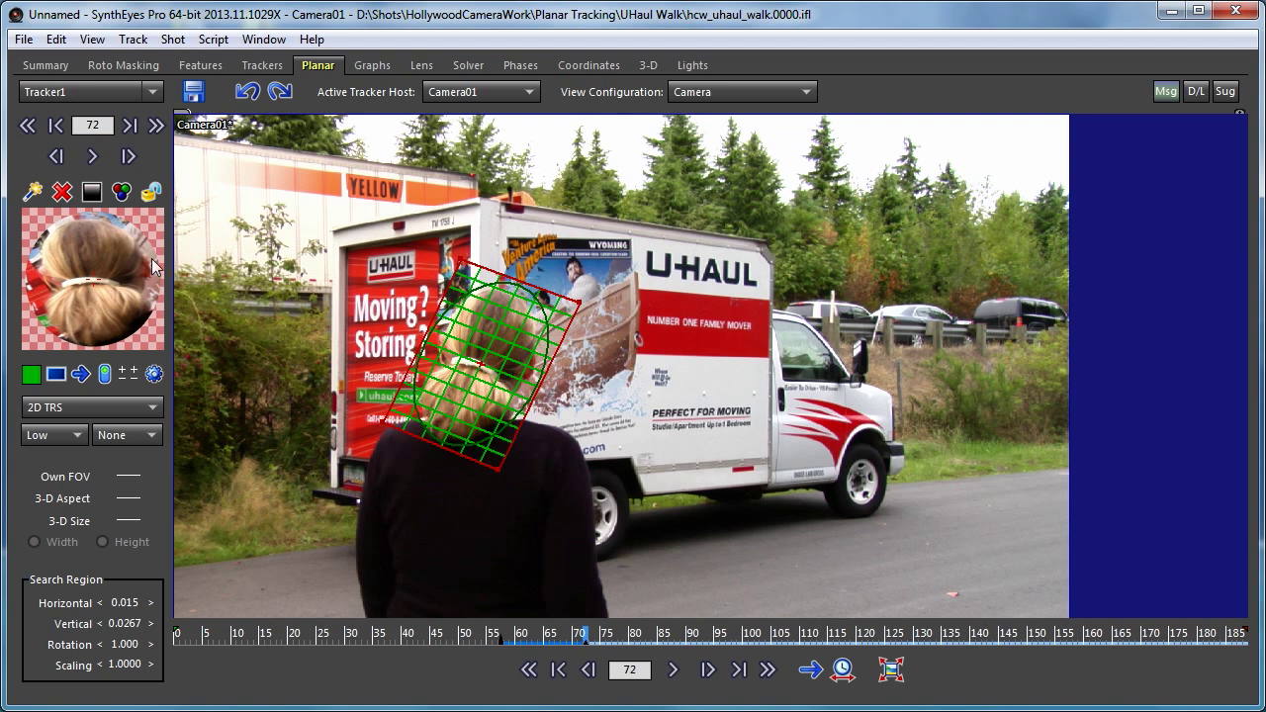
click(91, 157)
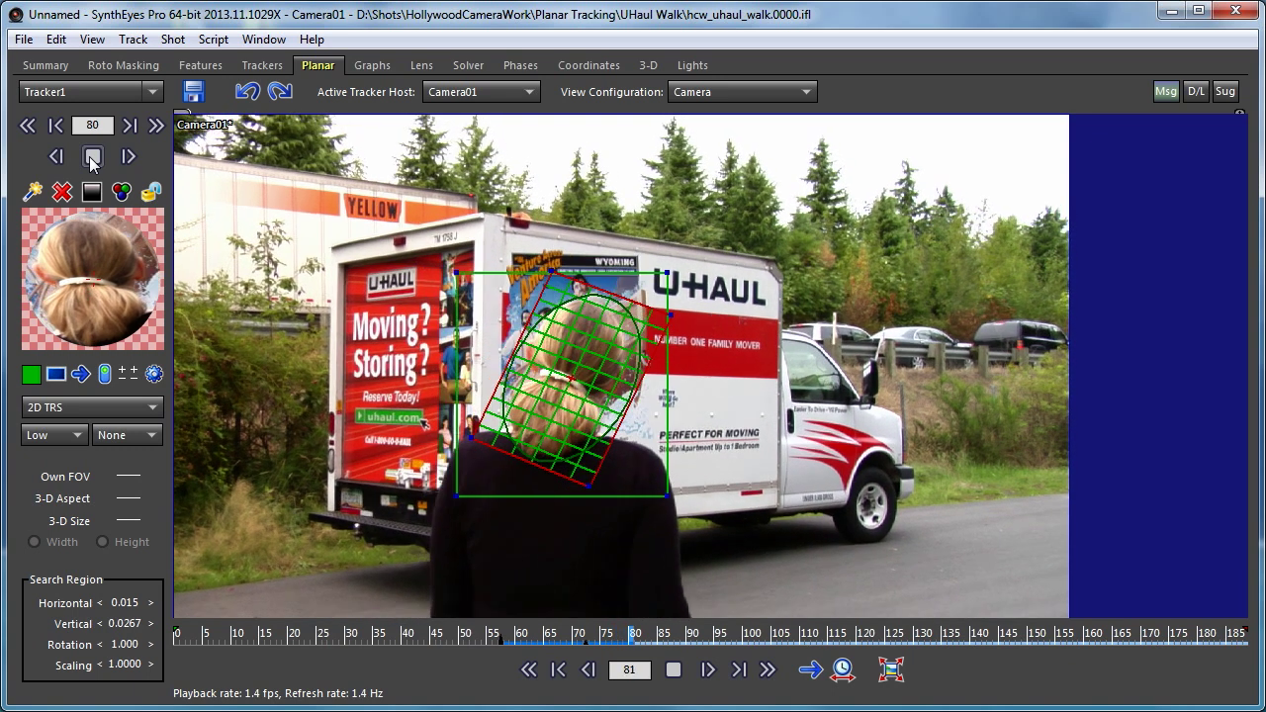
click(92, 157)
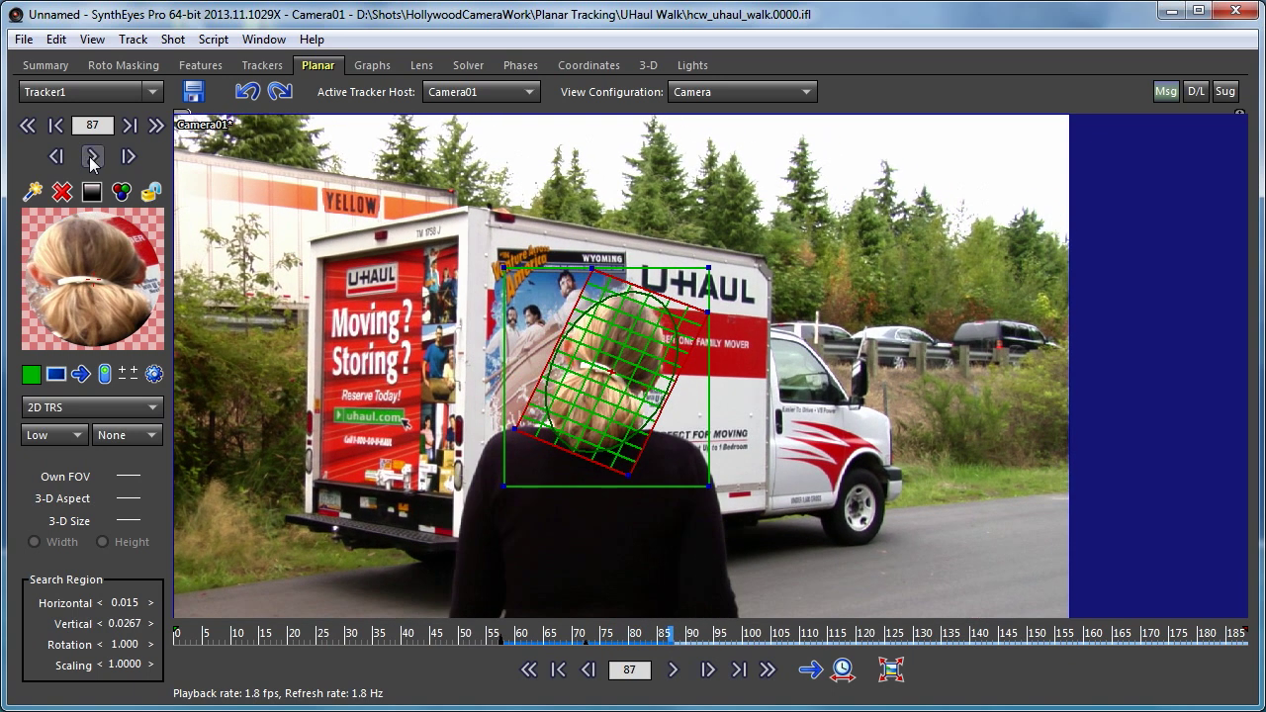
- Go back to frame 85 and reposition the tracked pattern so the head is centered, adding a key there
key(s)
key(s)
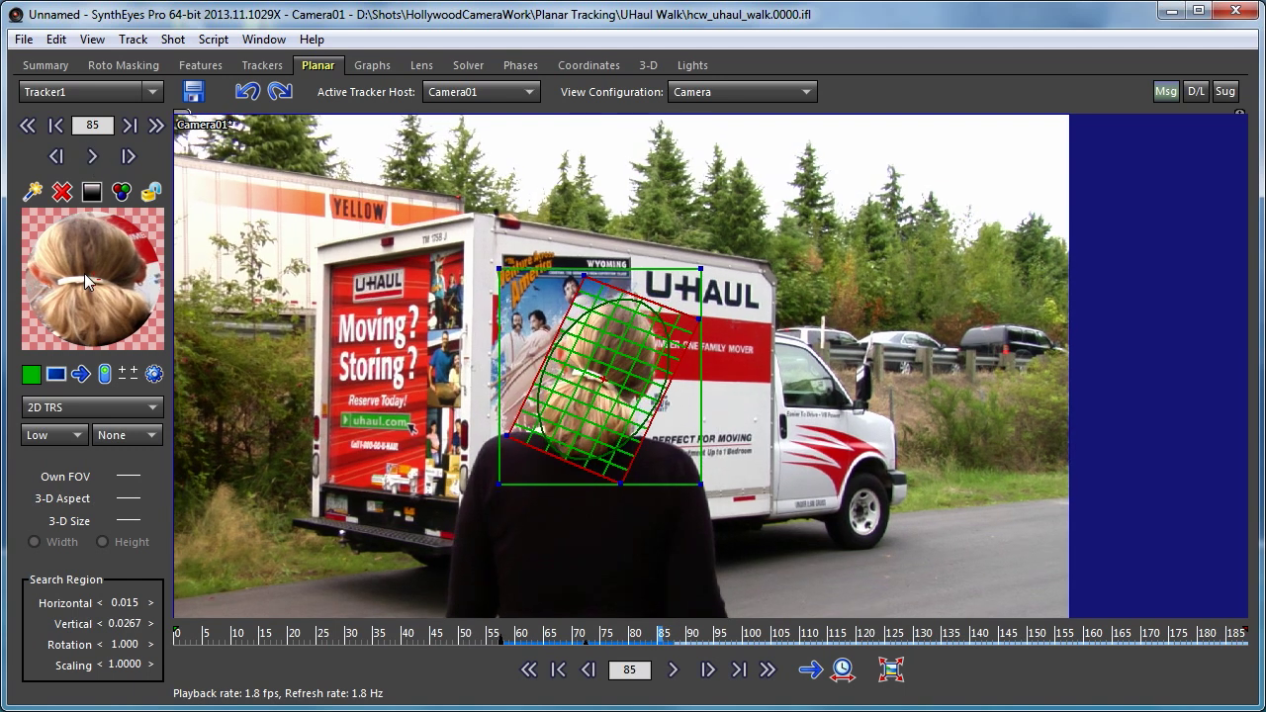
drag(84, 273, 92, 277)
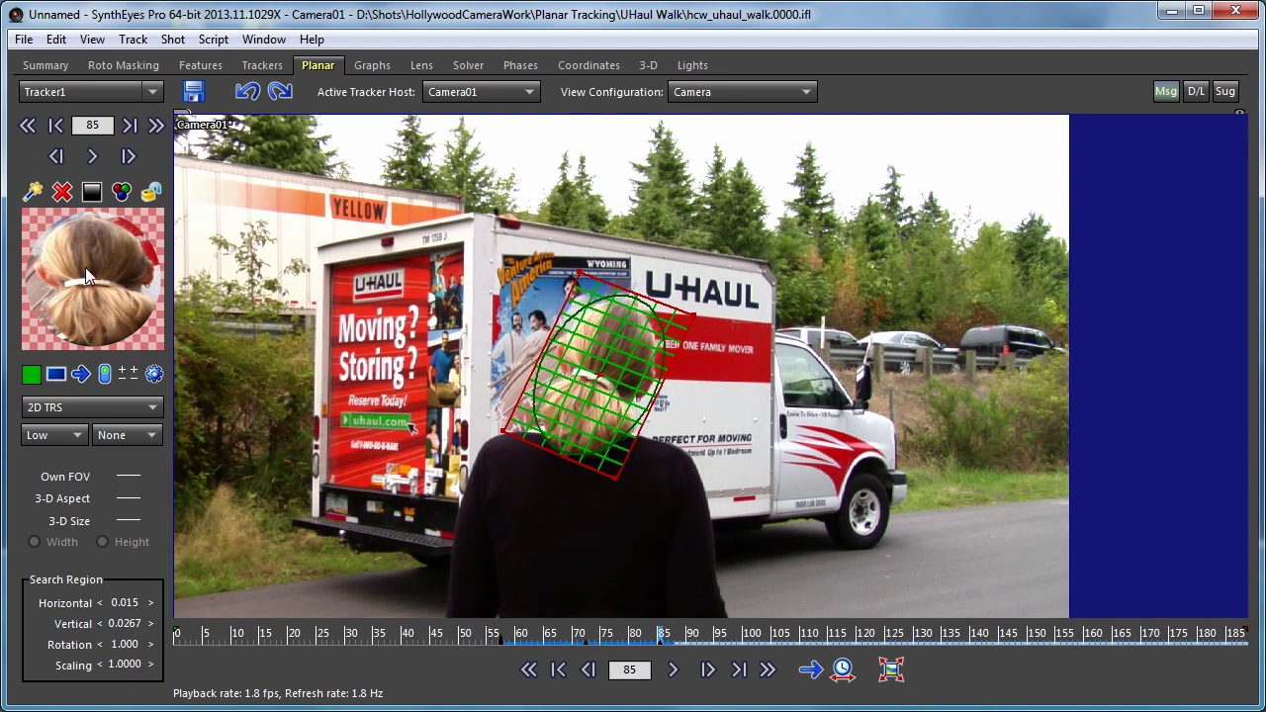
- Raise the search region's scaling to 2.35 and track the head forward from frame 85 to frame 115
drag(123, 664, 133, 664)
click(94, 158)
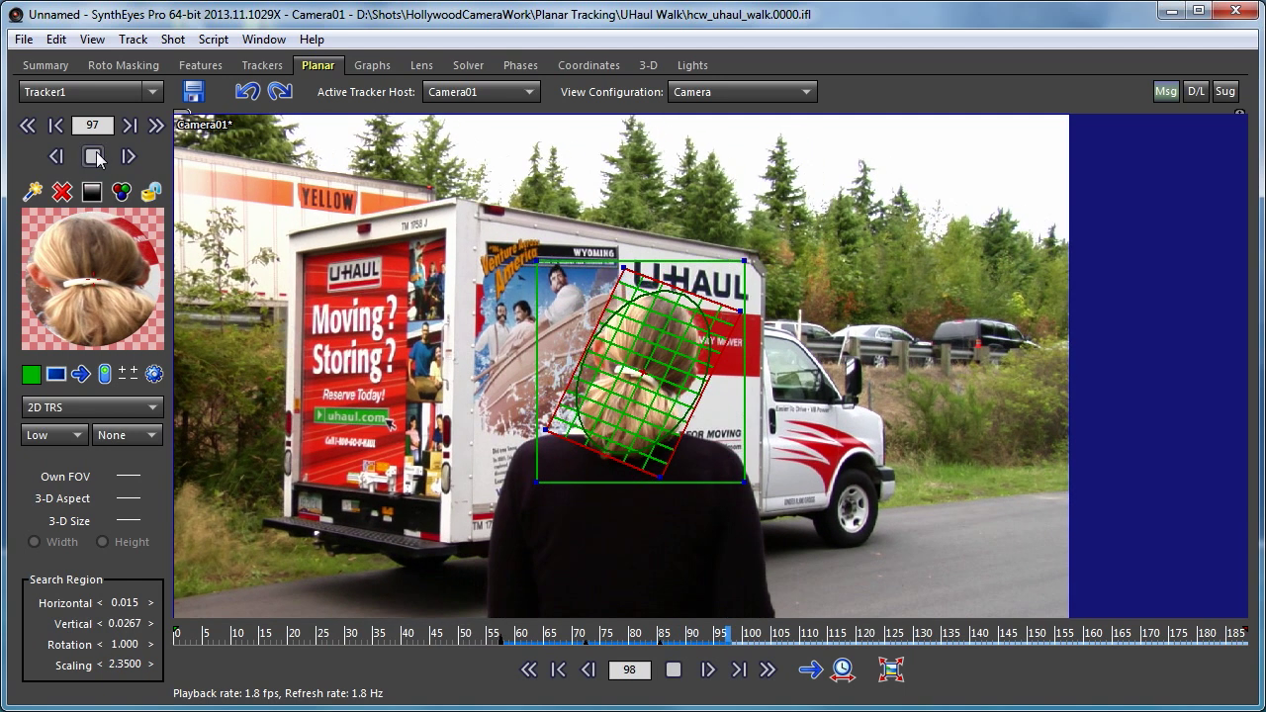
click(94, 157)
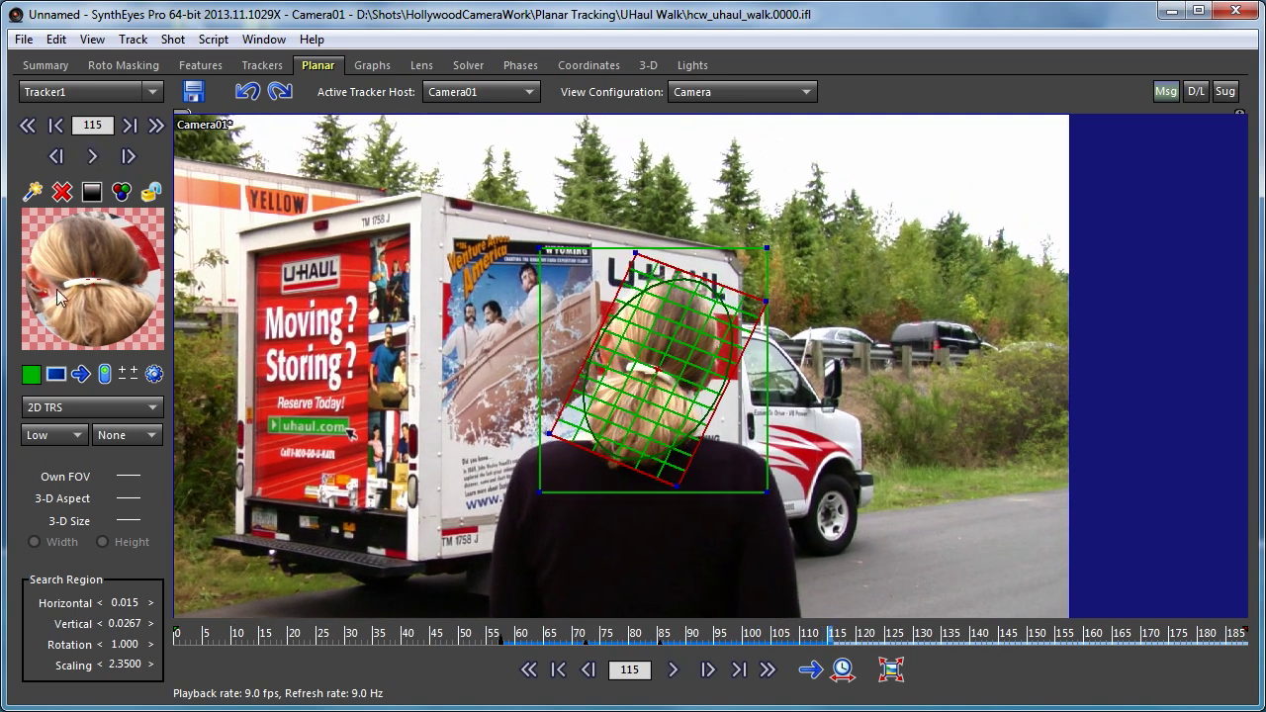
- Re-center the head in the tracked pattern at frame 92, adding a key there, and track forward to frame 119
scroll(80, 255, up, 20)
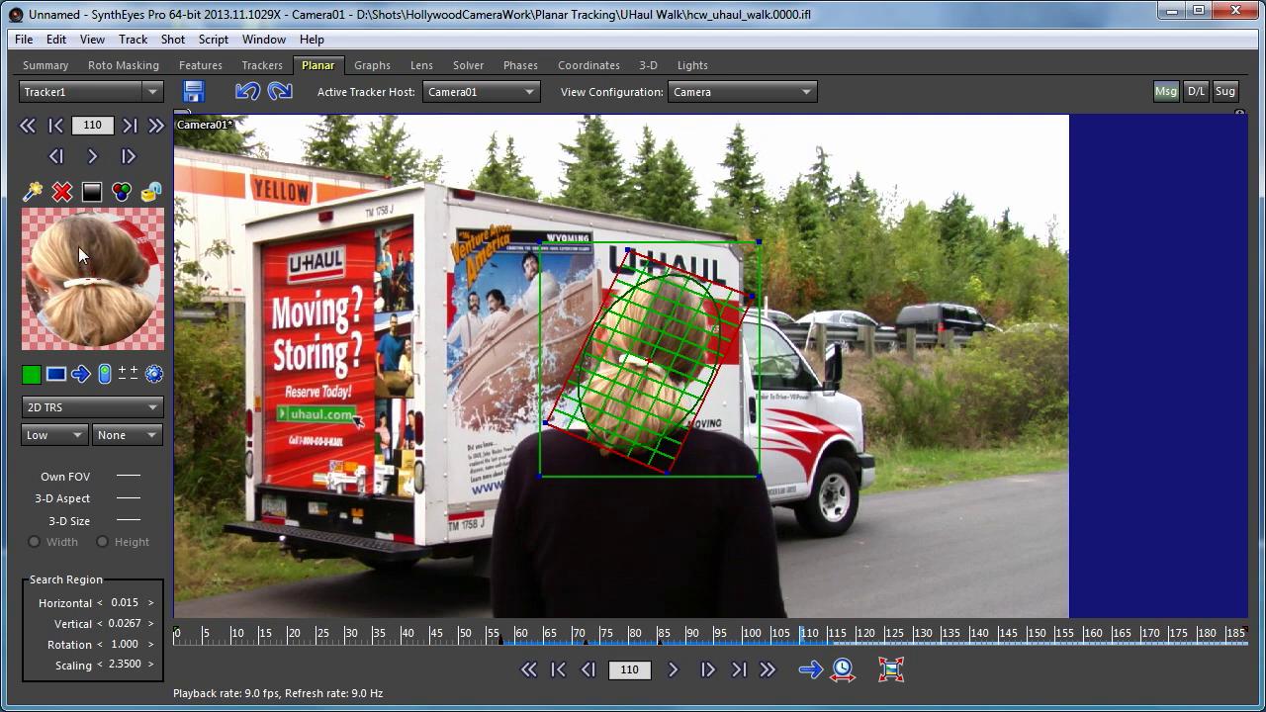
scroll(78, 249, up, 5)
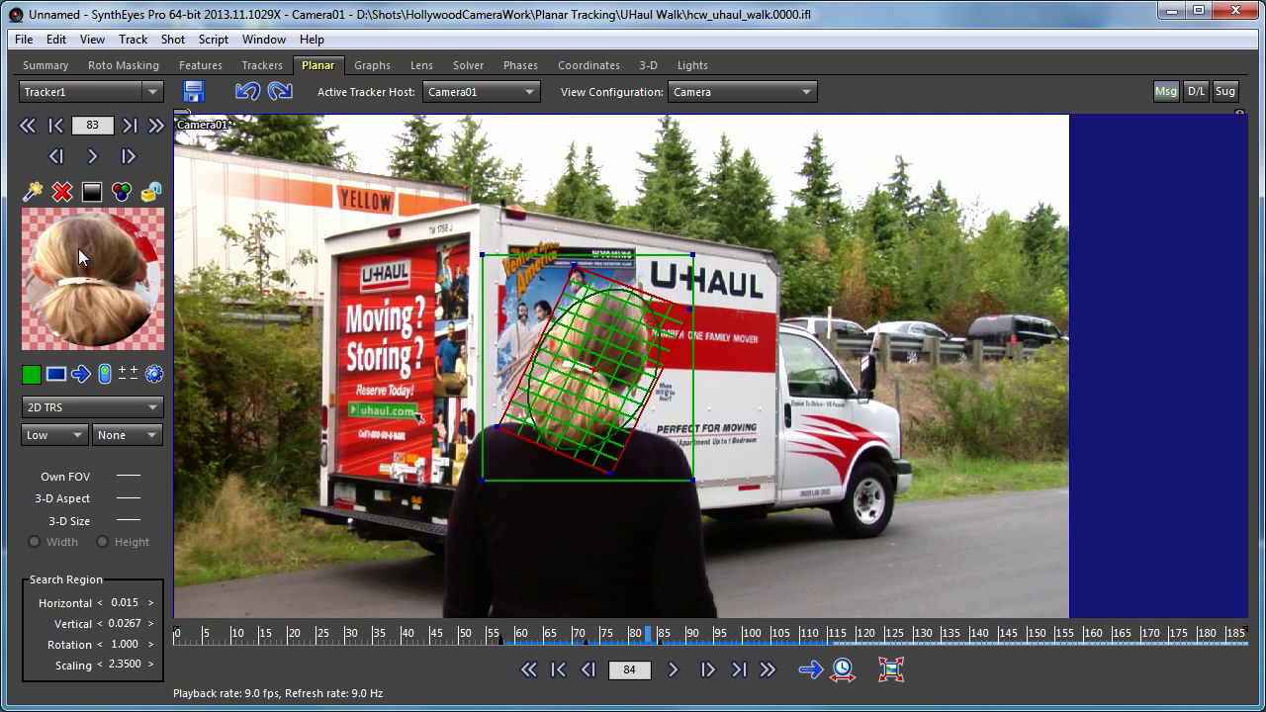
scroll(79, 249, up, 5)
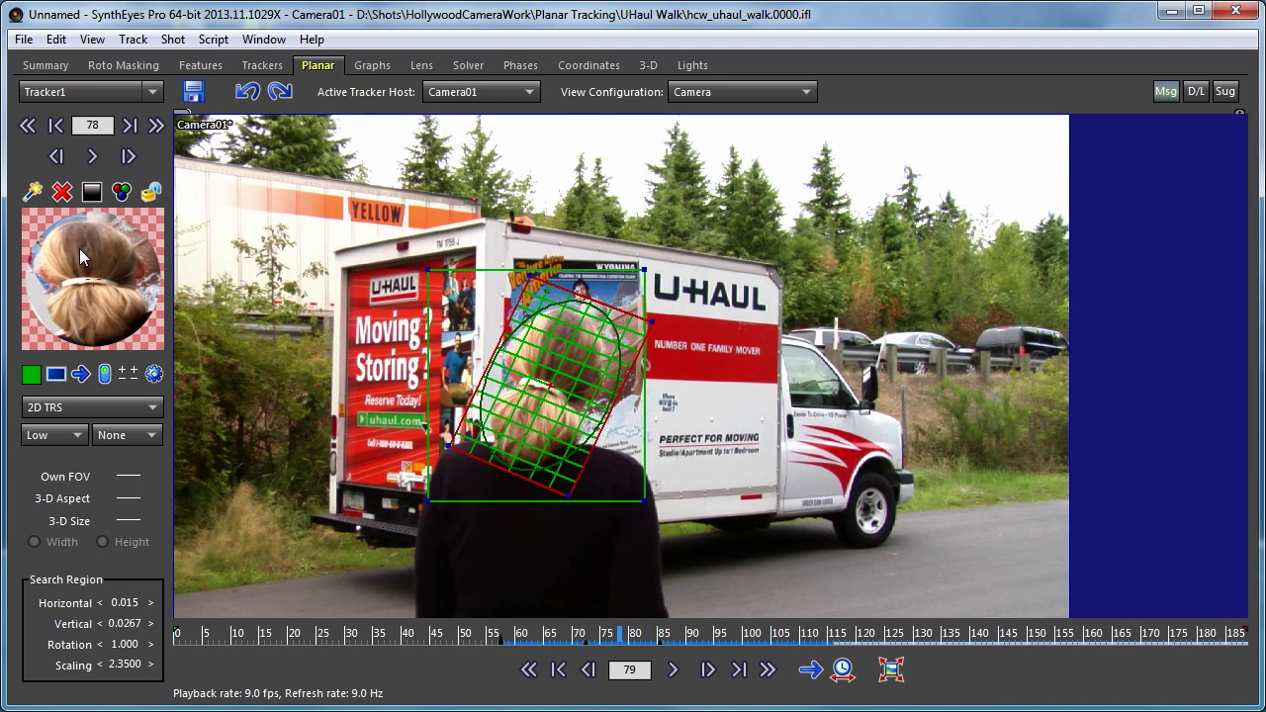
scroll(83, 254, down, 1)
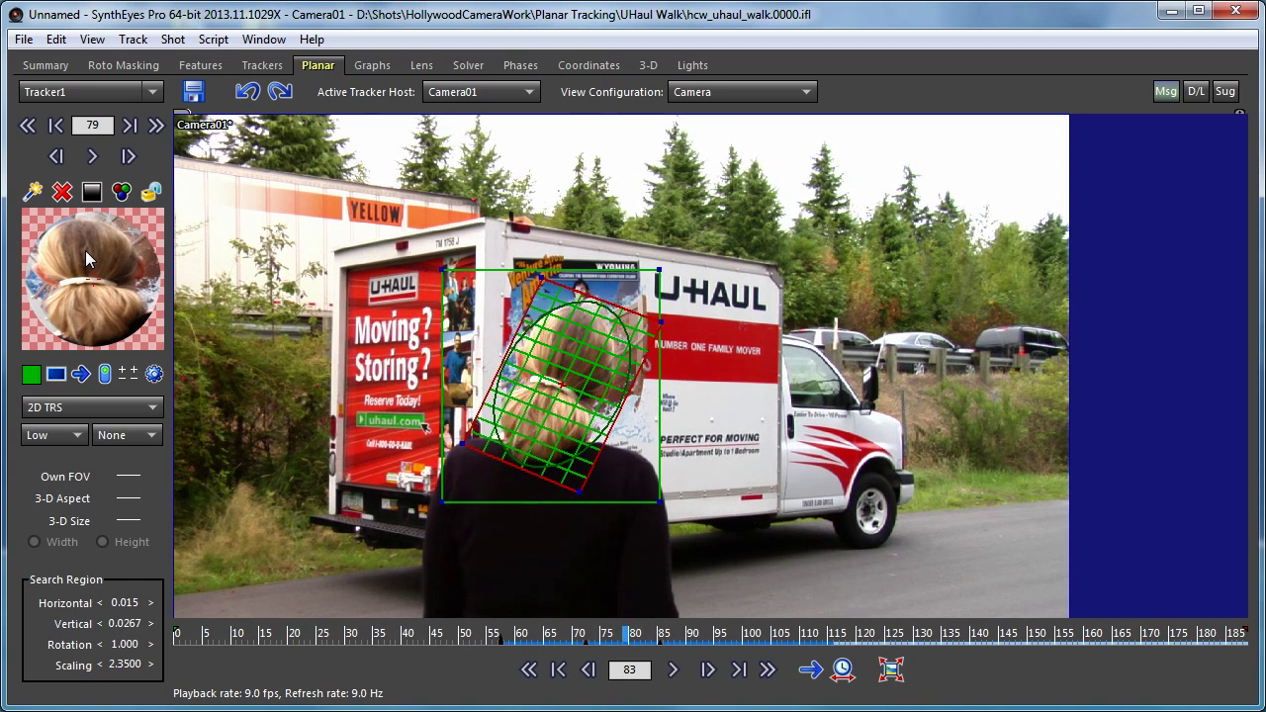
scroll(87, 259, down, 7)
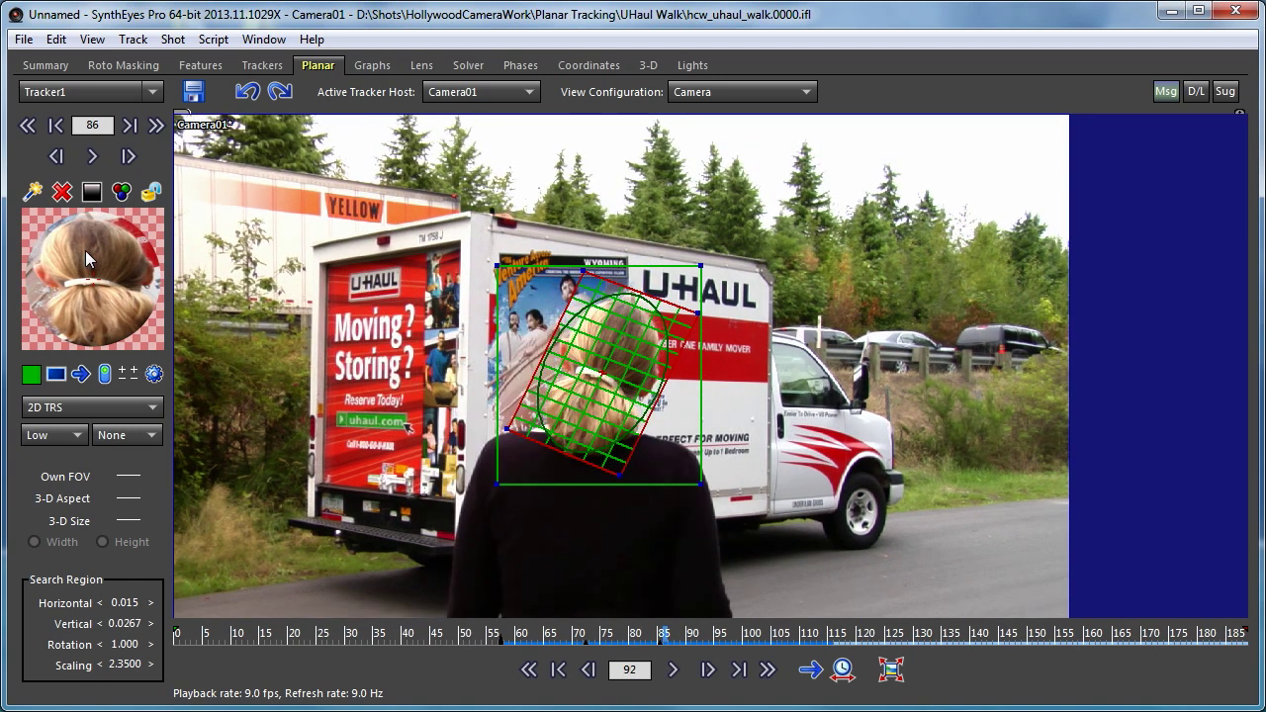
scroll(85, 259, down, 6)
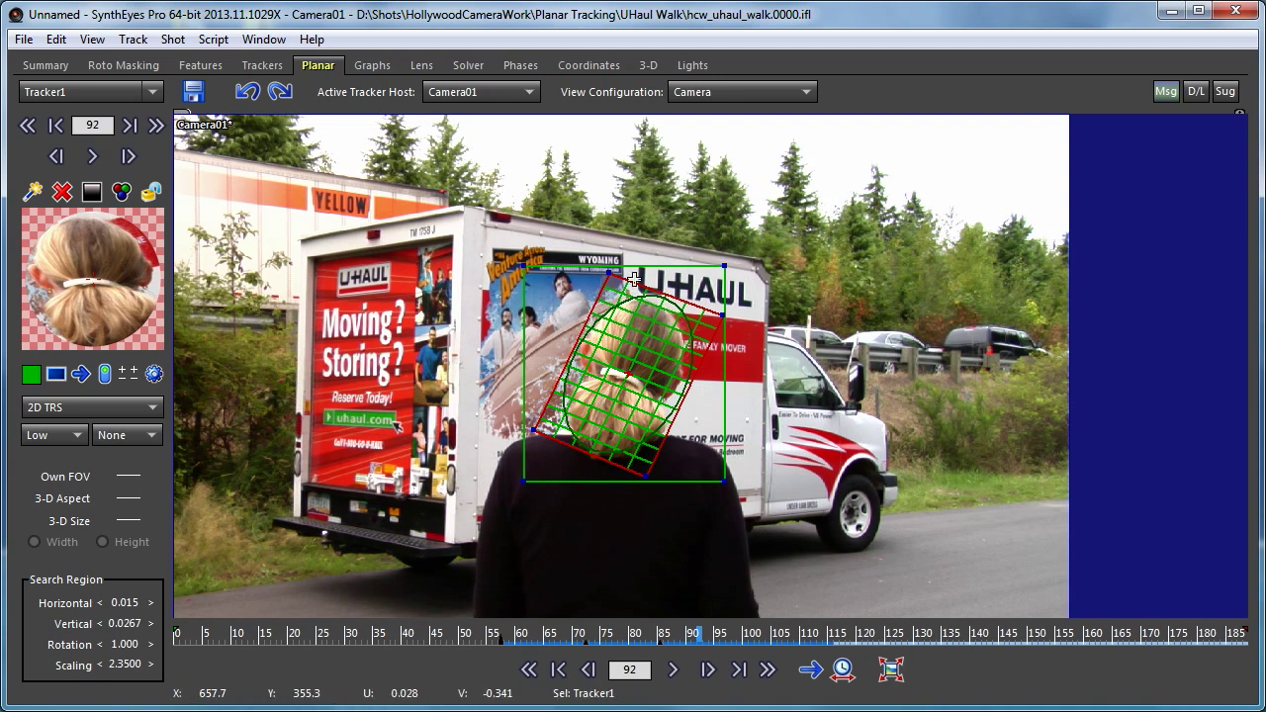
drag(608, 271, 585, 250)
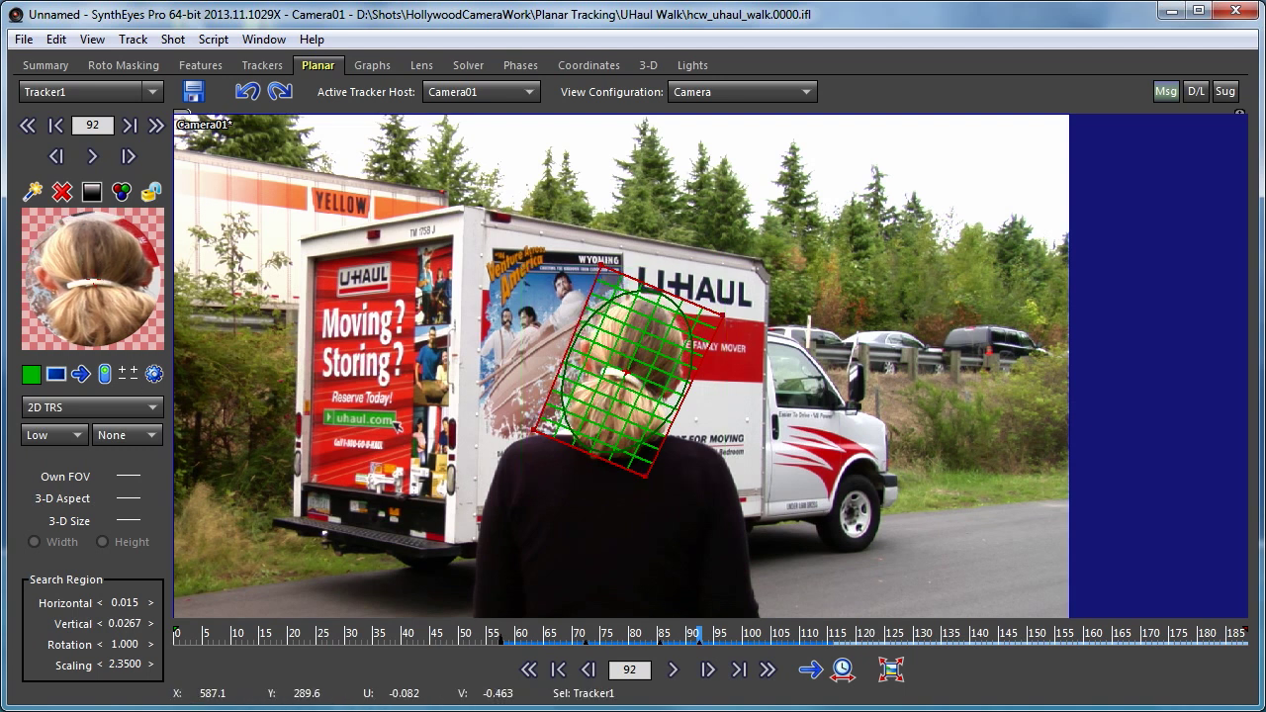
click(92, 158)
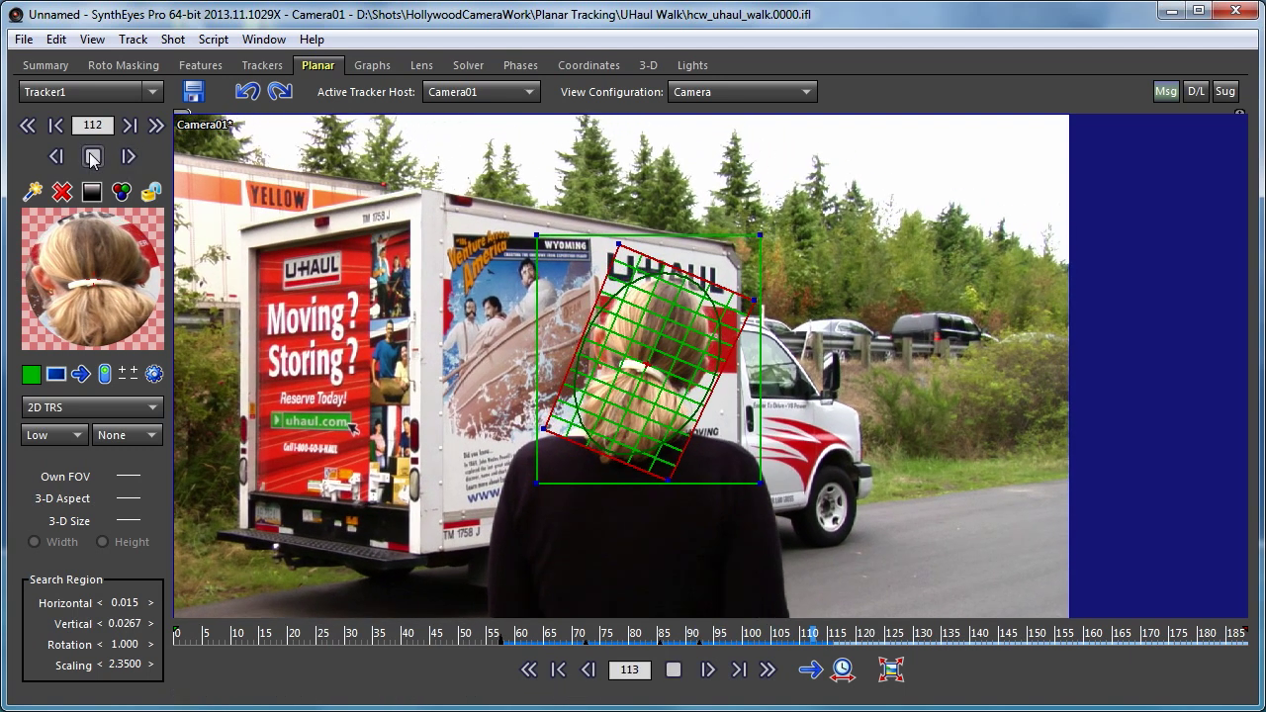
click(91, 155)
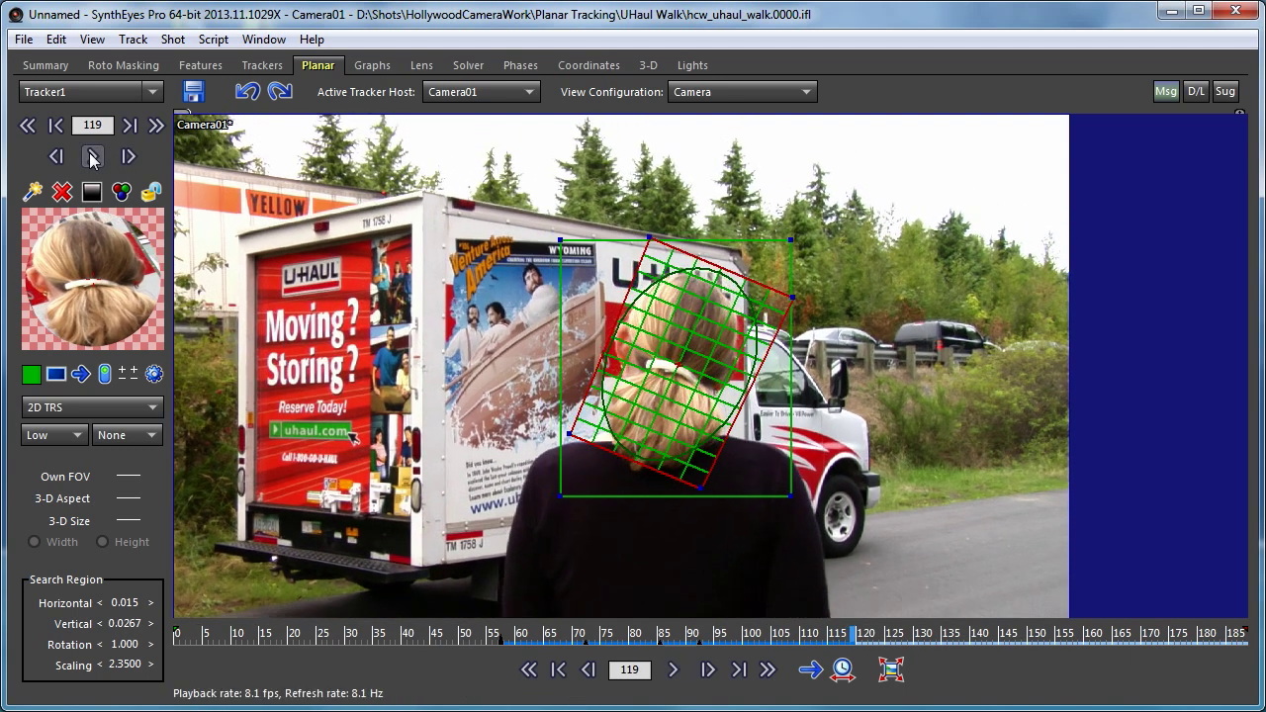
- Go back to frame 115, key the head tracker there, and track forward to frame 124
scroll(102, 331, up, 4)
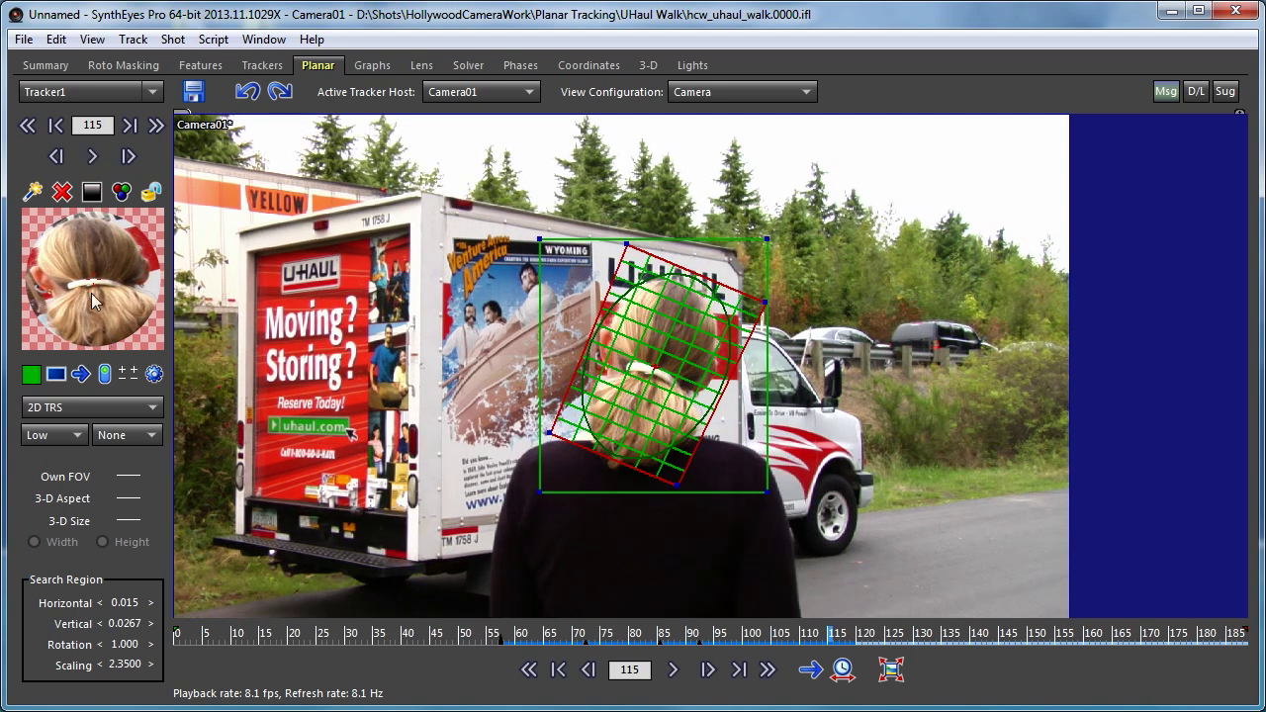
click(89, 259)
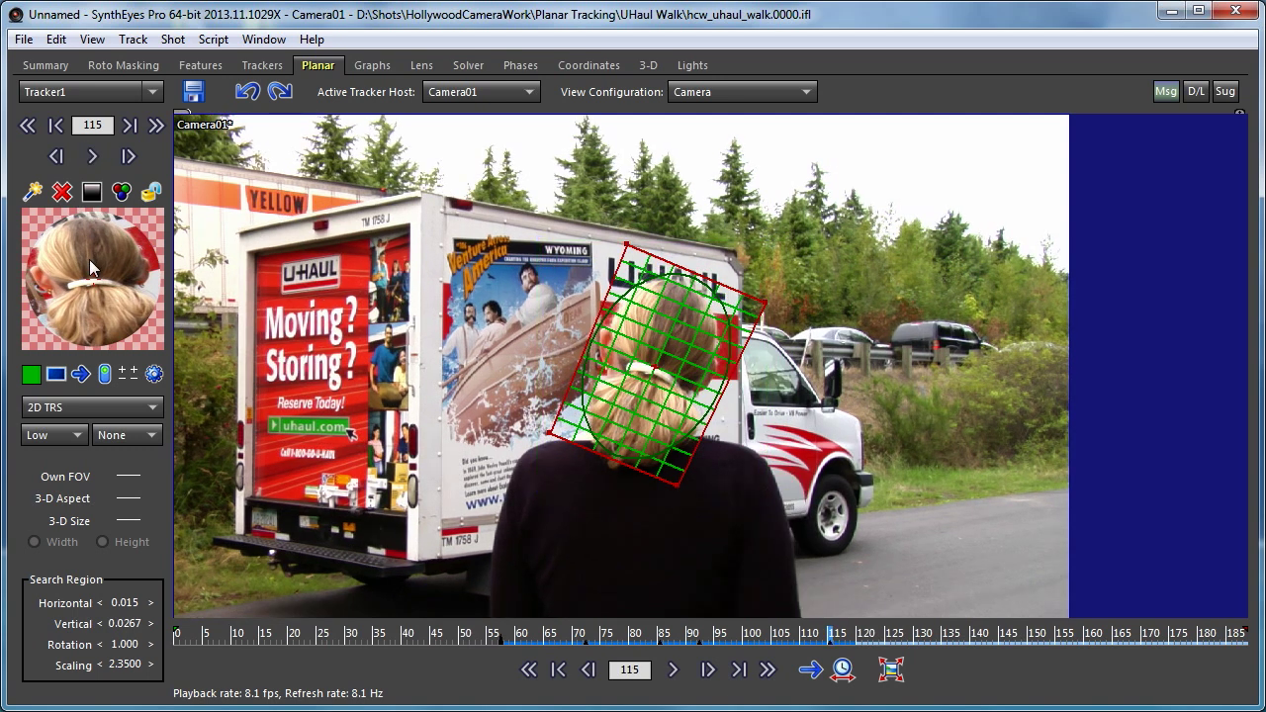
click(92, 156)
click(92, 159)
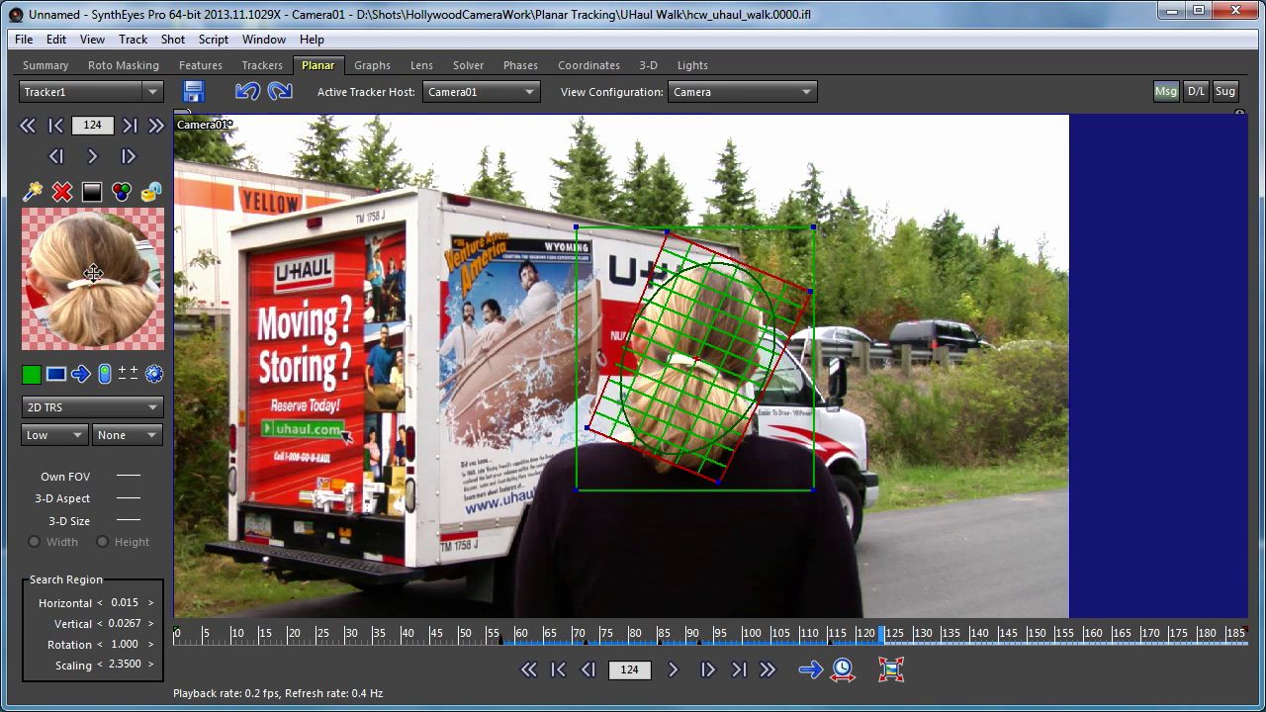
- Raise the search region's scaling to 3.27 and re-track the head from frame 119 to frame 127
drag(127, 671, 149, 671)
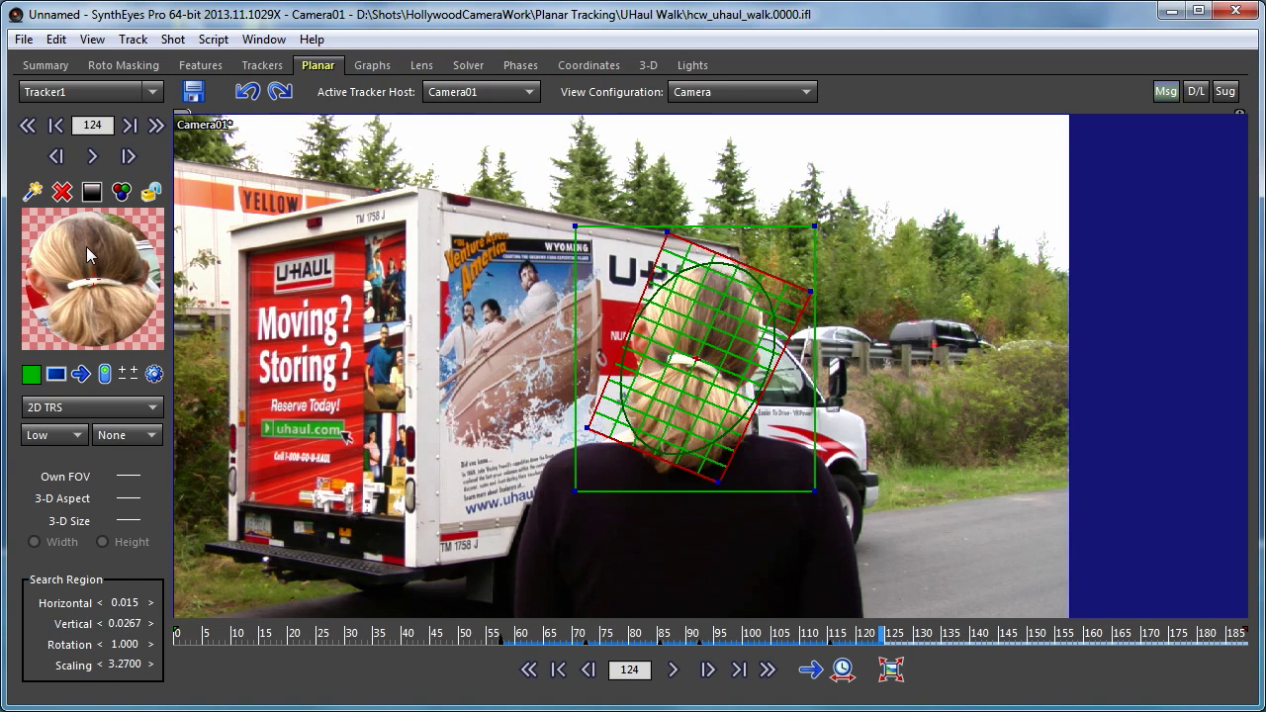
scroll(86, 247, up, 5)
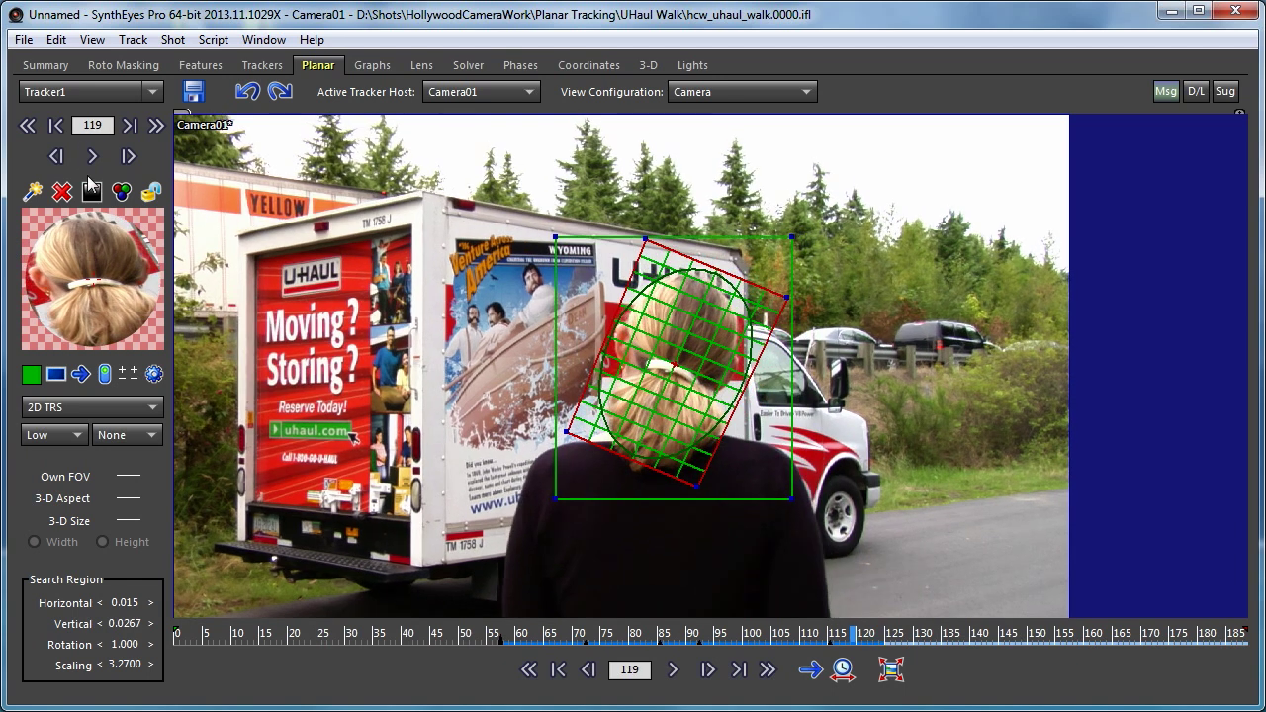
click(93, 158)
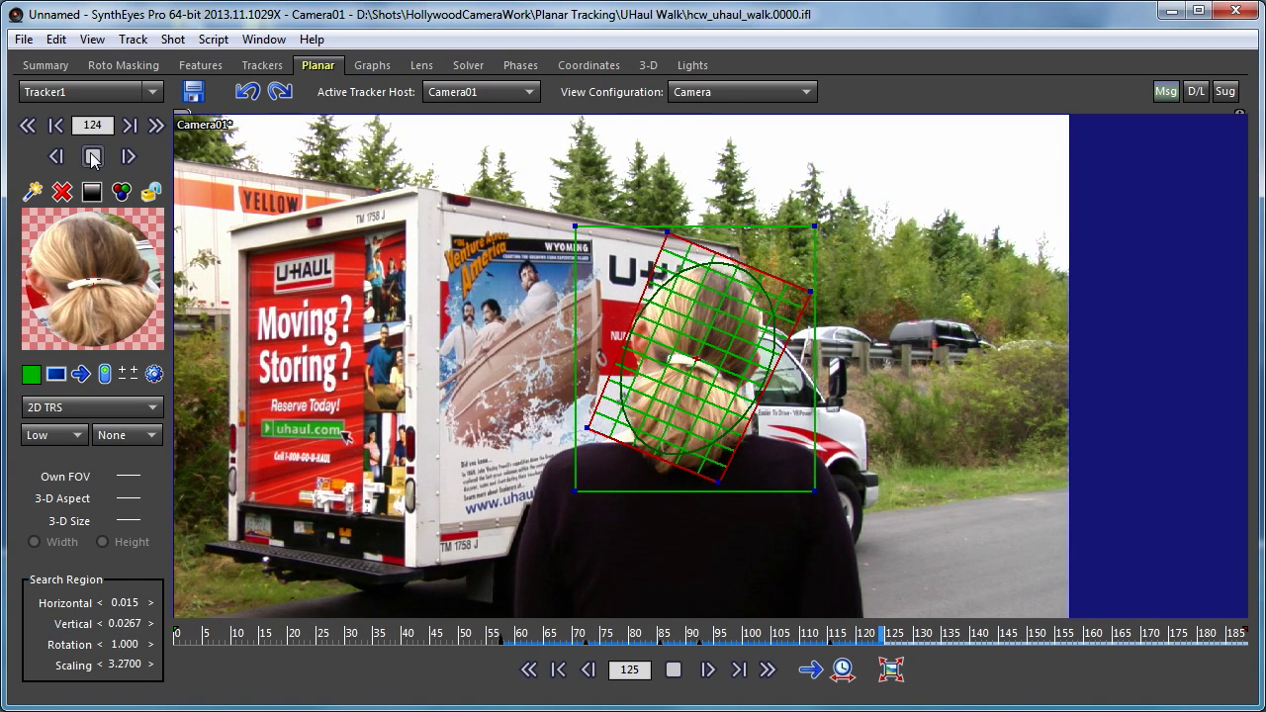
click(93, 158)
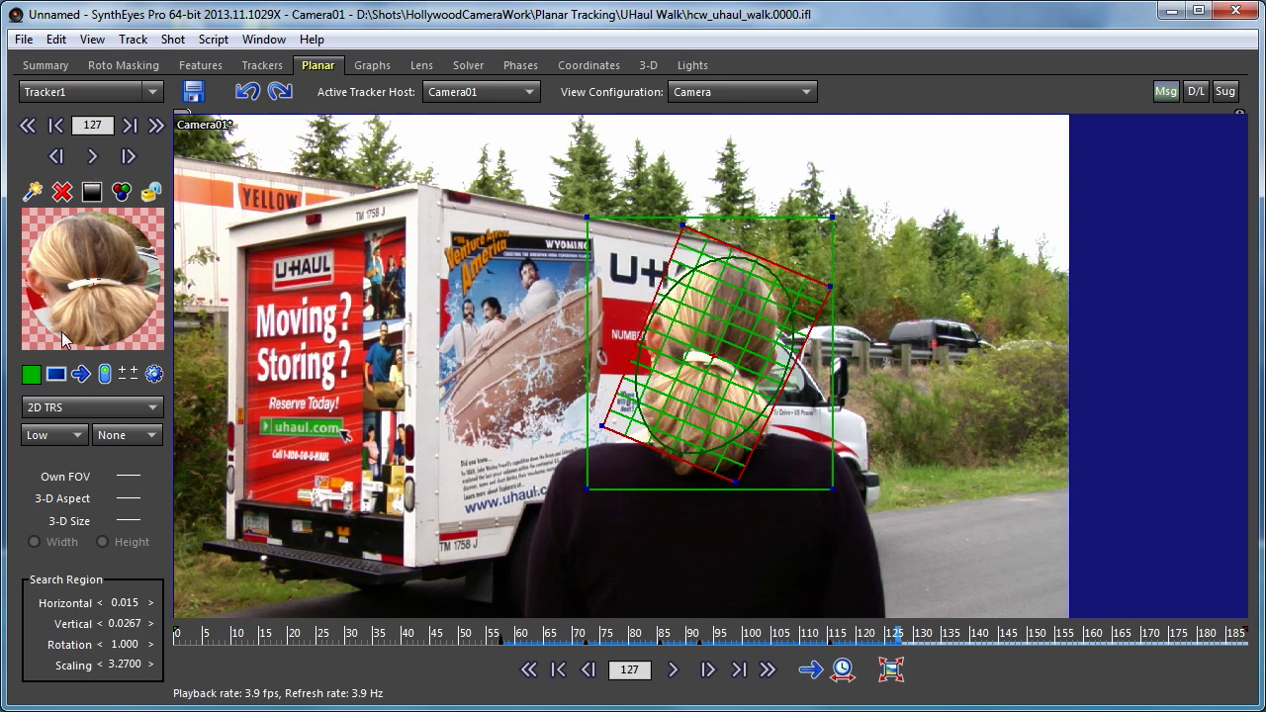
- Raise the search region's scaling to 4.06 and re-track the head from frame 119 to frame 129
drag(117, 662, 111, 585)
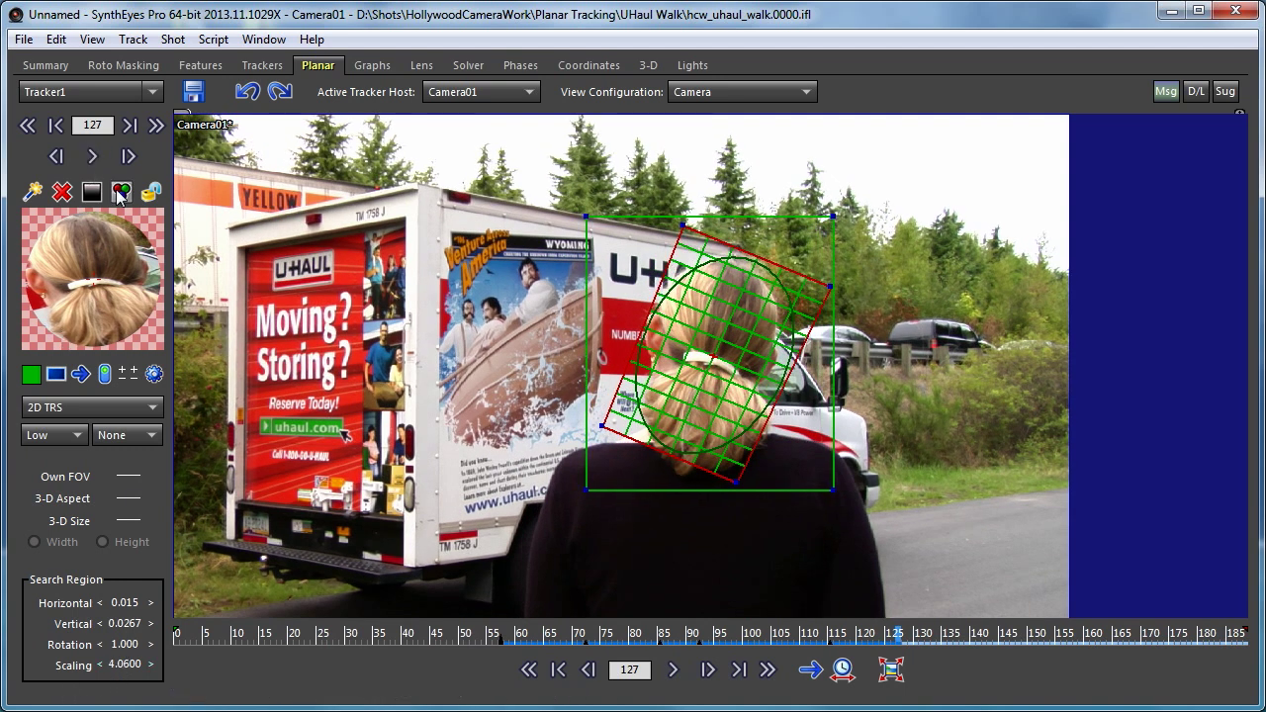
scroll(93, 295, up, 8)
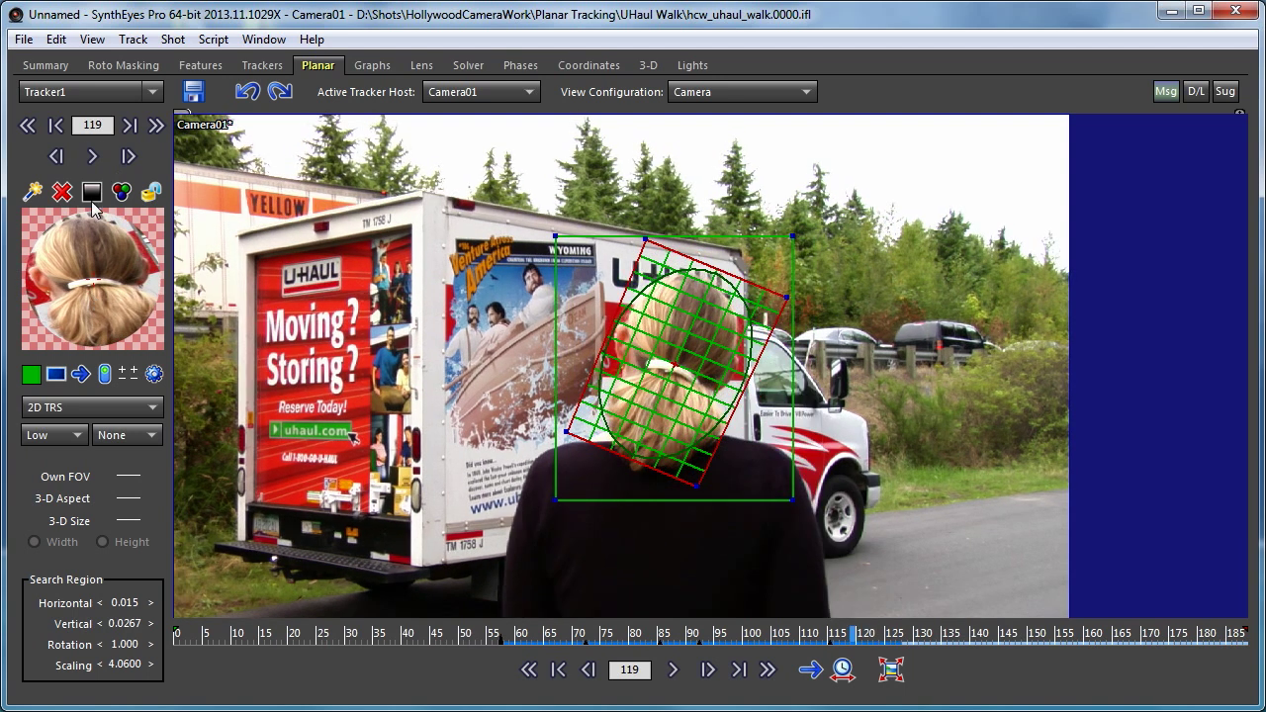
click(93, 156)
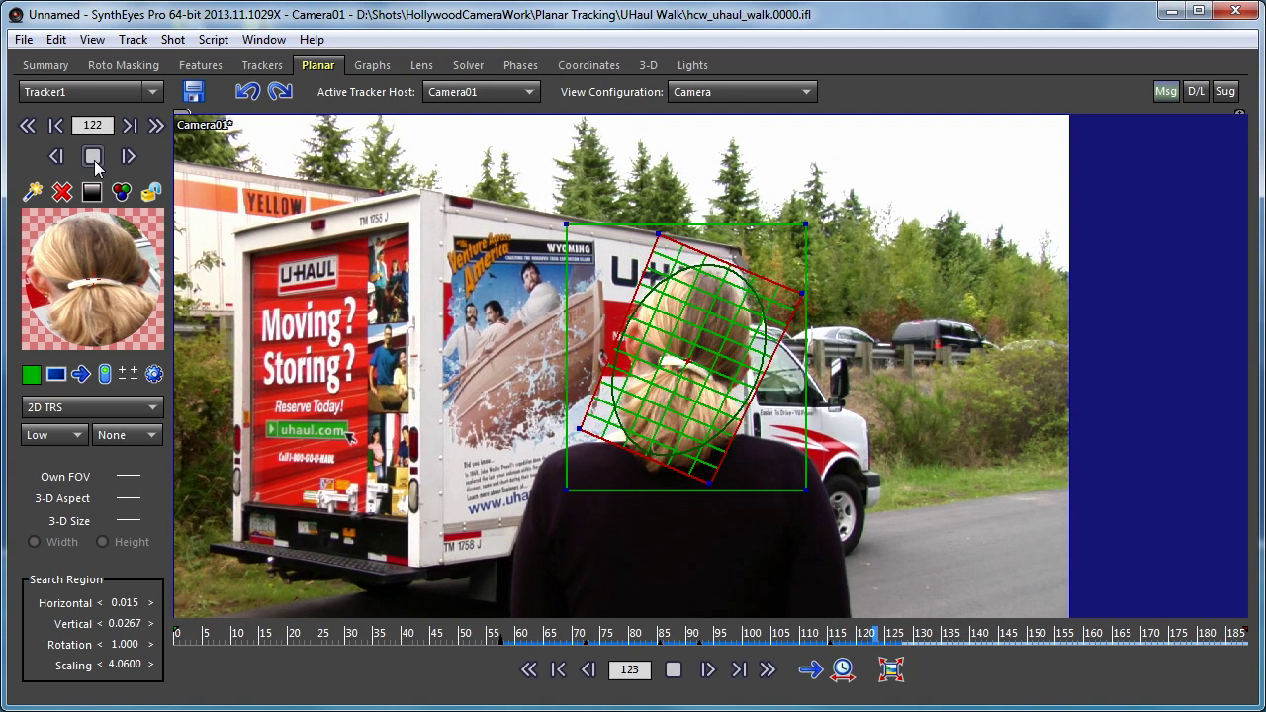
click(93, 156)
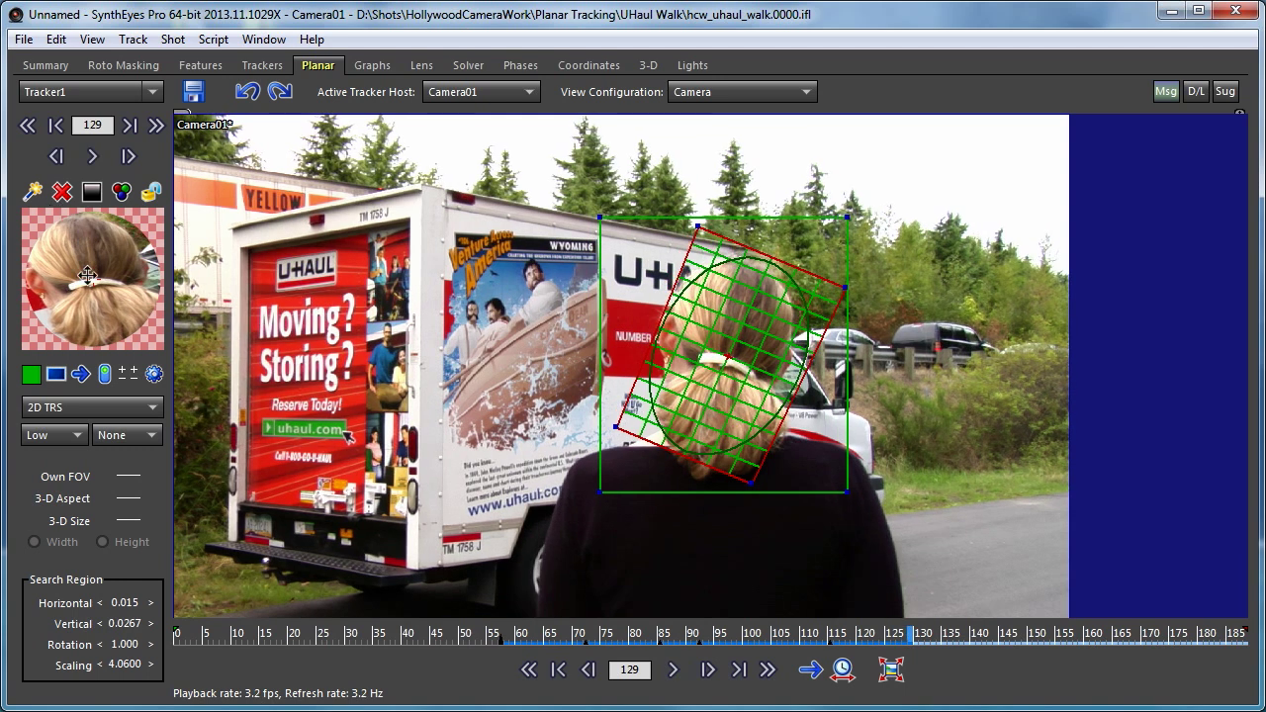
- Enlarge the pattern slightly at frame 129 to re-center the head, keying it, and track forward to frame 139
drag(697, 227, 680, 219)
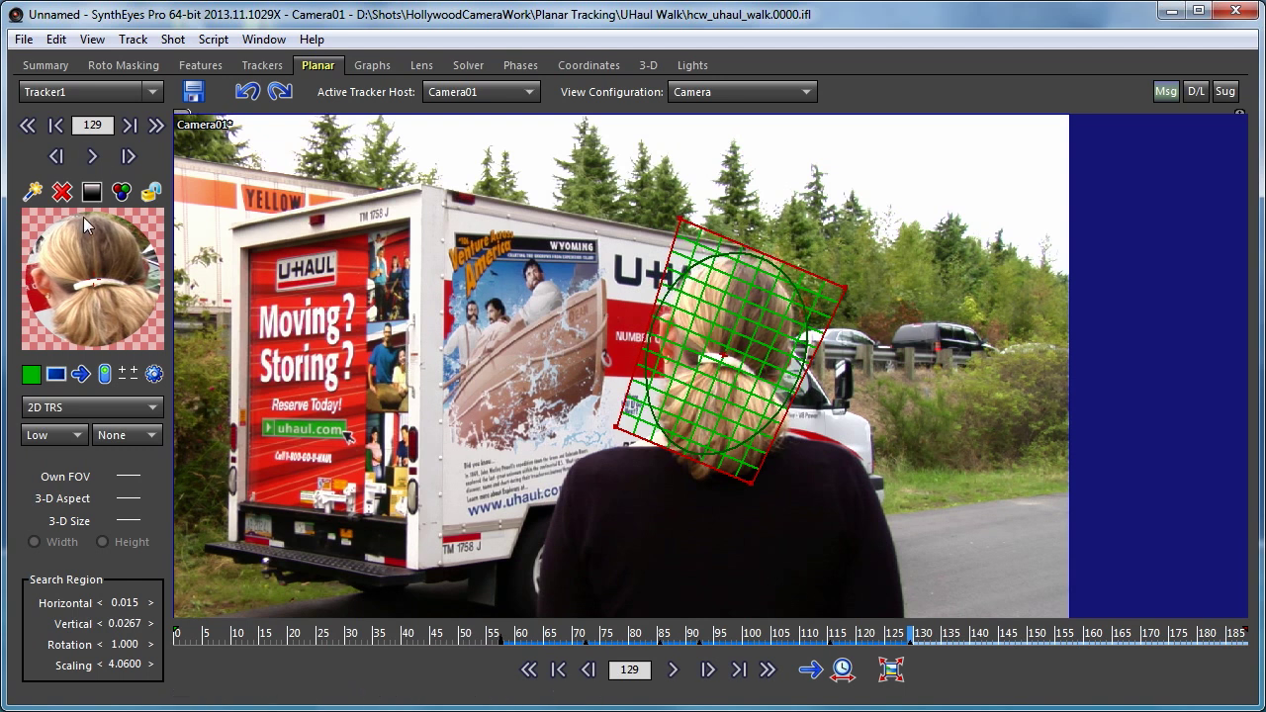
click(92, 156)
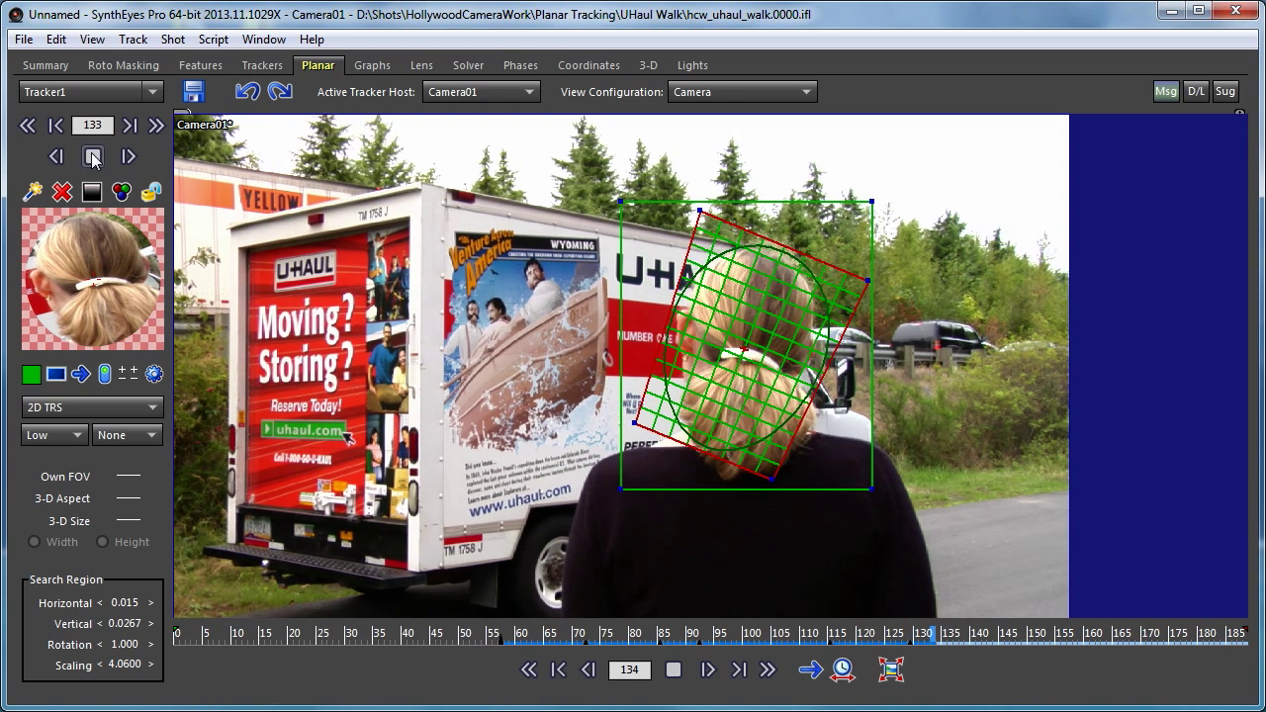
click(92, 156)
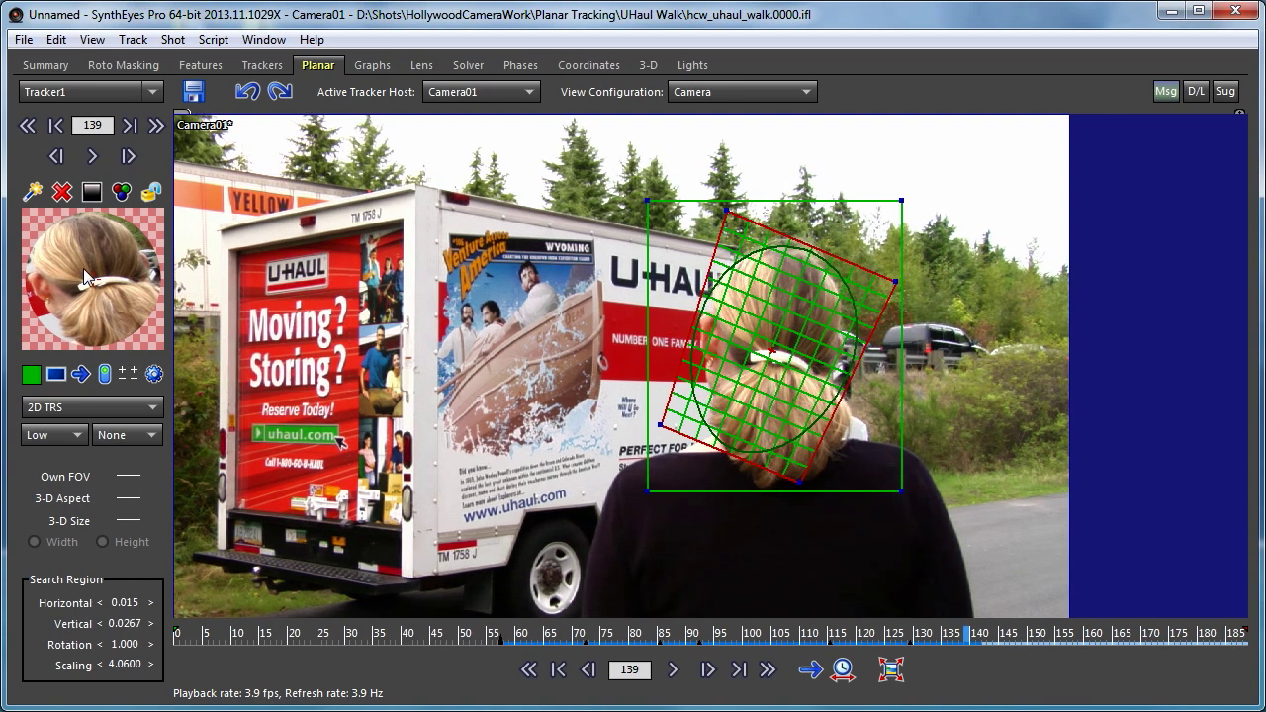
- Refit the pattern to the head at frames 139 and 149, keying both, and track forward to frame 183
drag(726, 205, 705, 221)
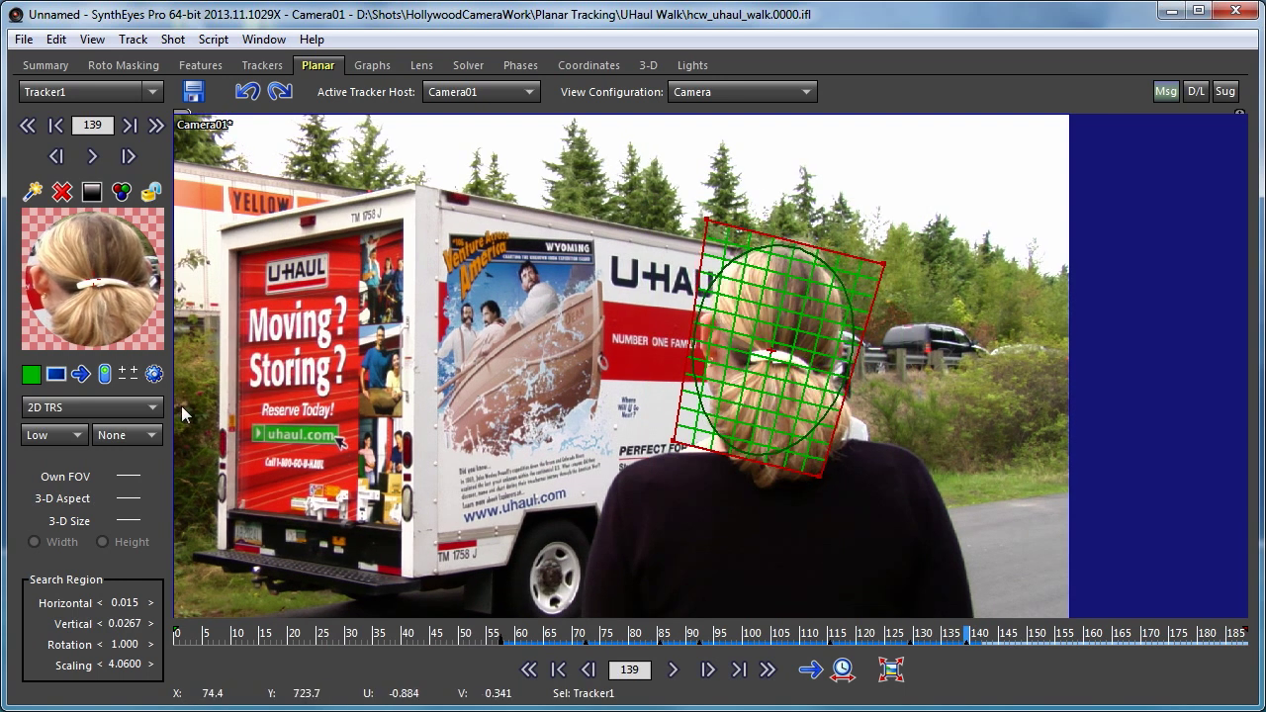
click(92, 158)
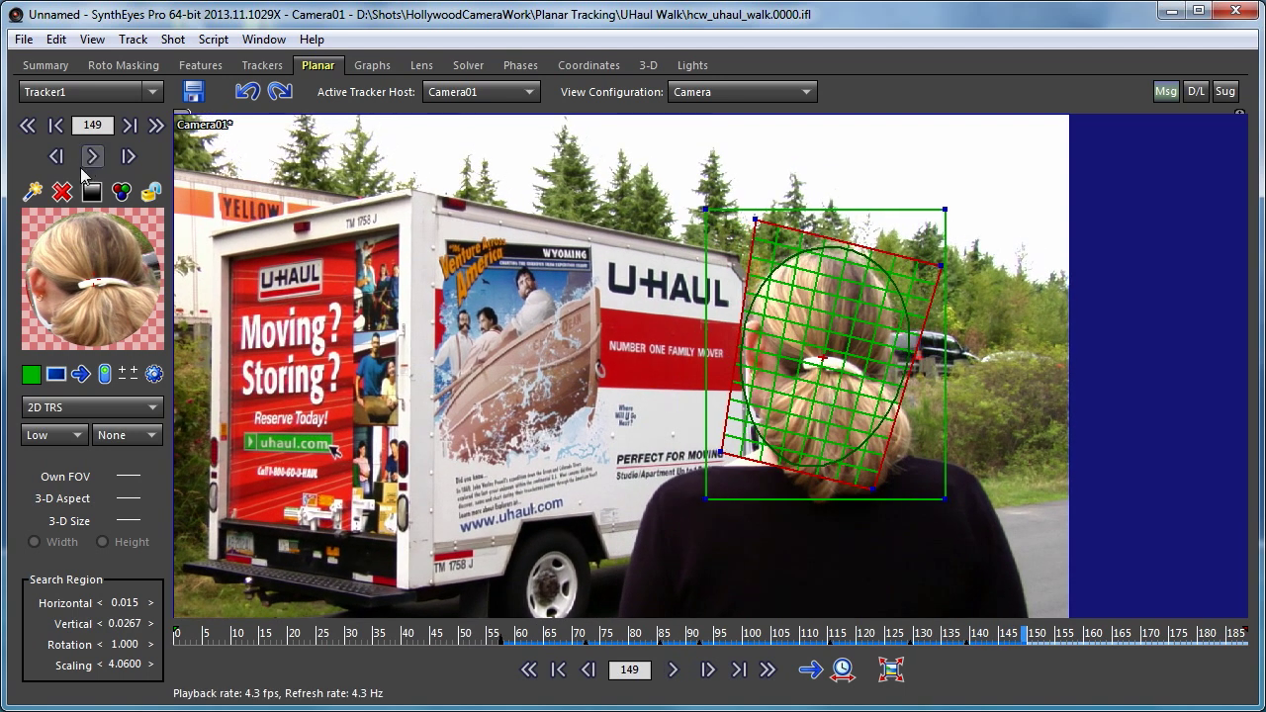
drag(756, 220, 749, 208)
click(94, 158)
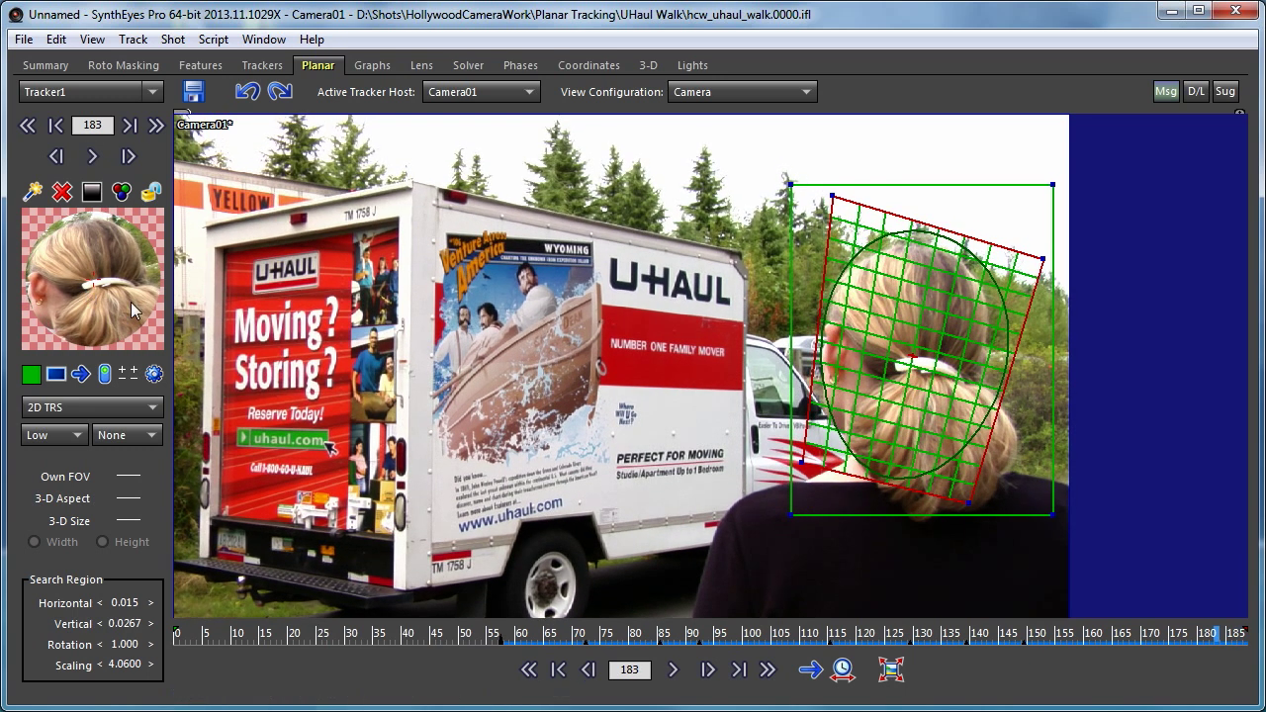
- Go back to frame 124 and adjust the pattern's upper-left corner to re-center the head, adding a key there
drag(1213, 640, 831, 649)
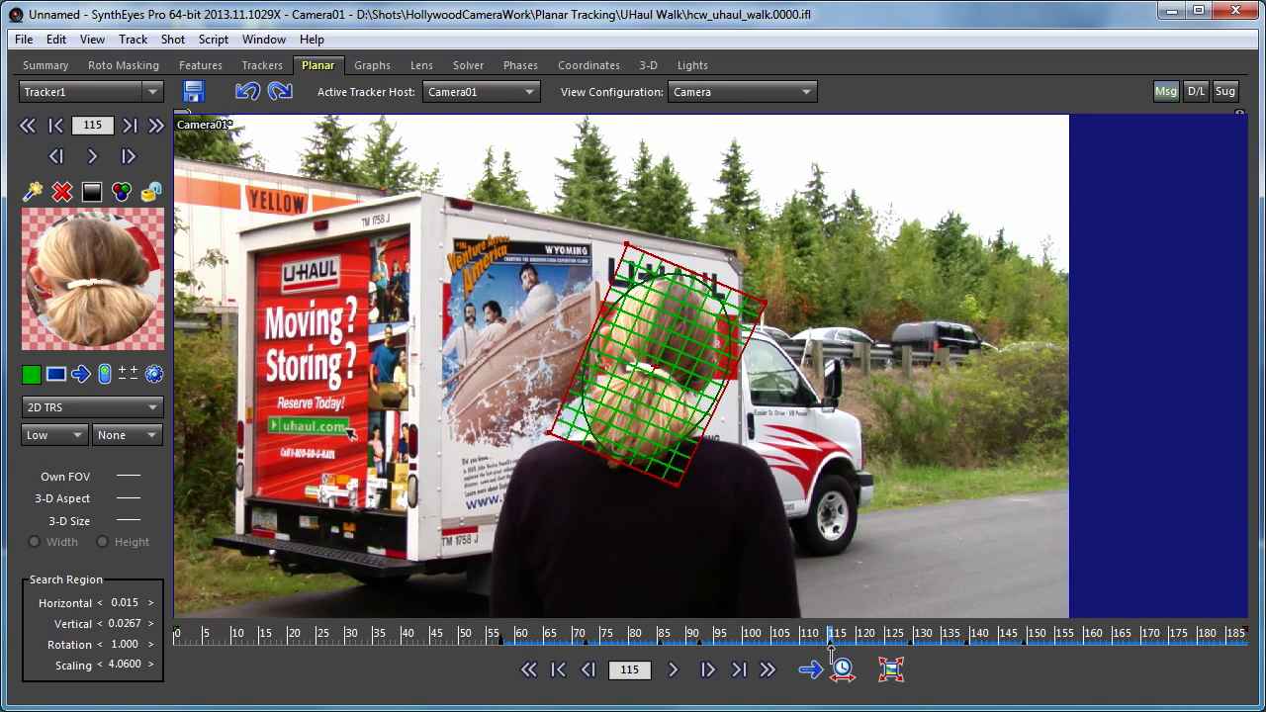
scroll(94, 290, down, 7)
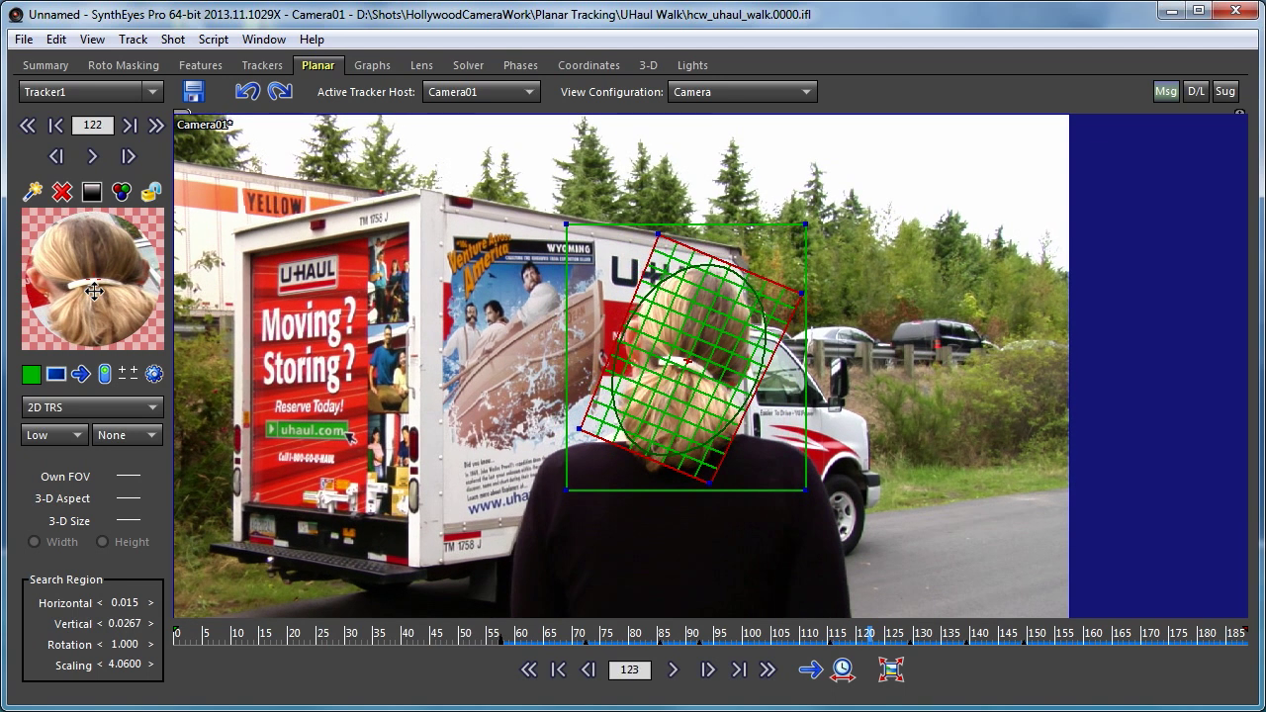
scroll(94, 290, down, 1)
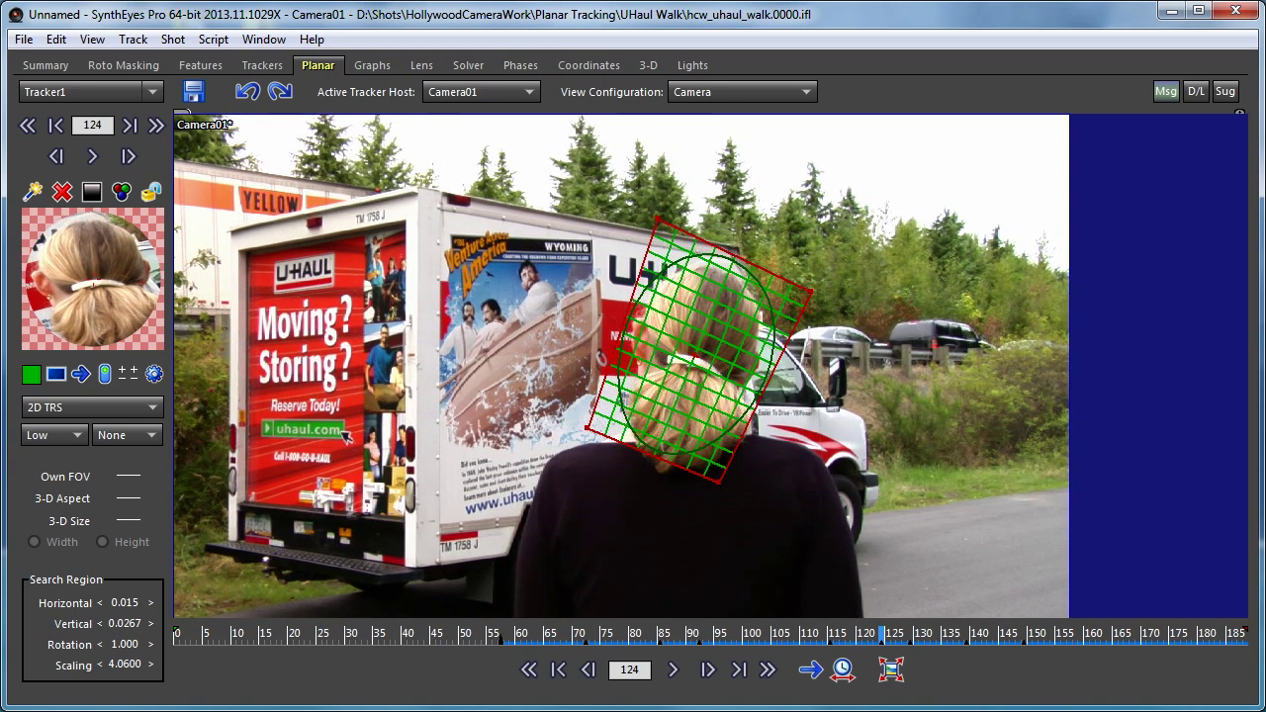
drag(657, 218, 661, 226)
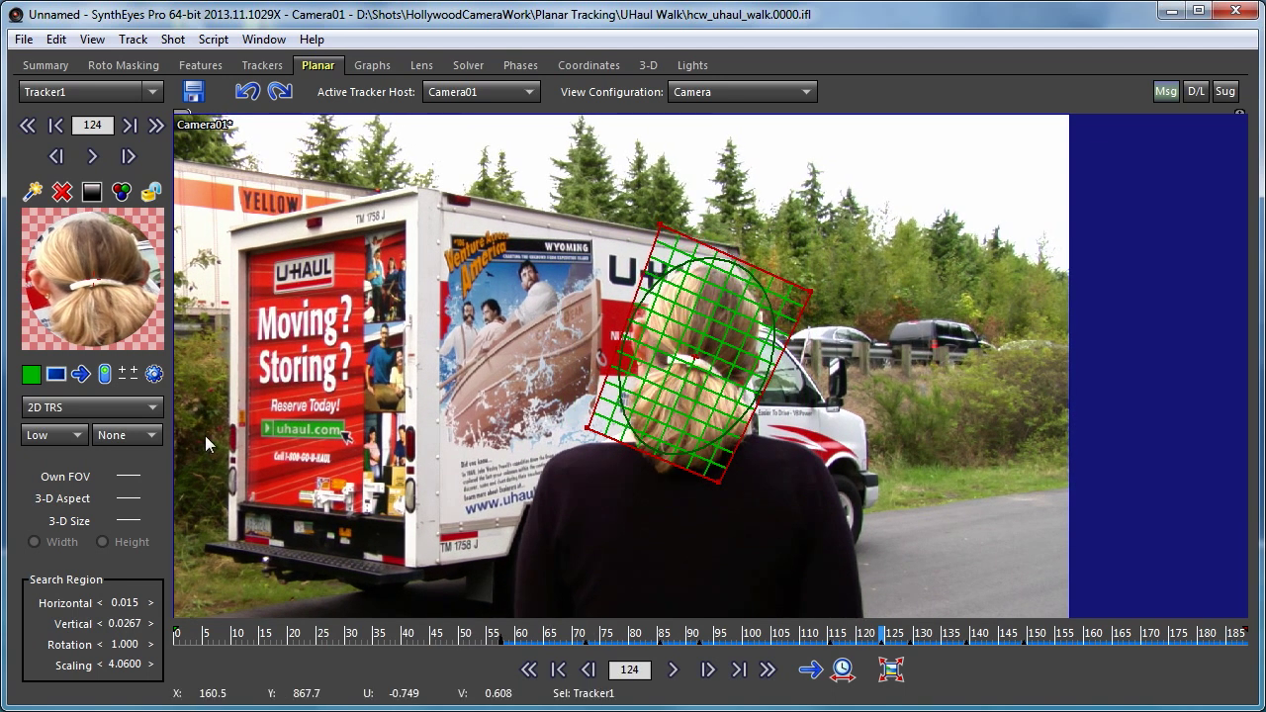
- Review the corrected track, return to frame 58, and lock the head tracker
scroll(94, 284, down, 2)
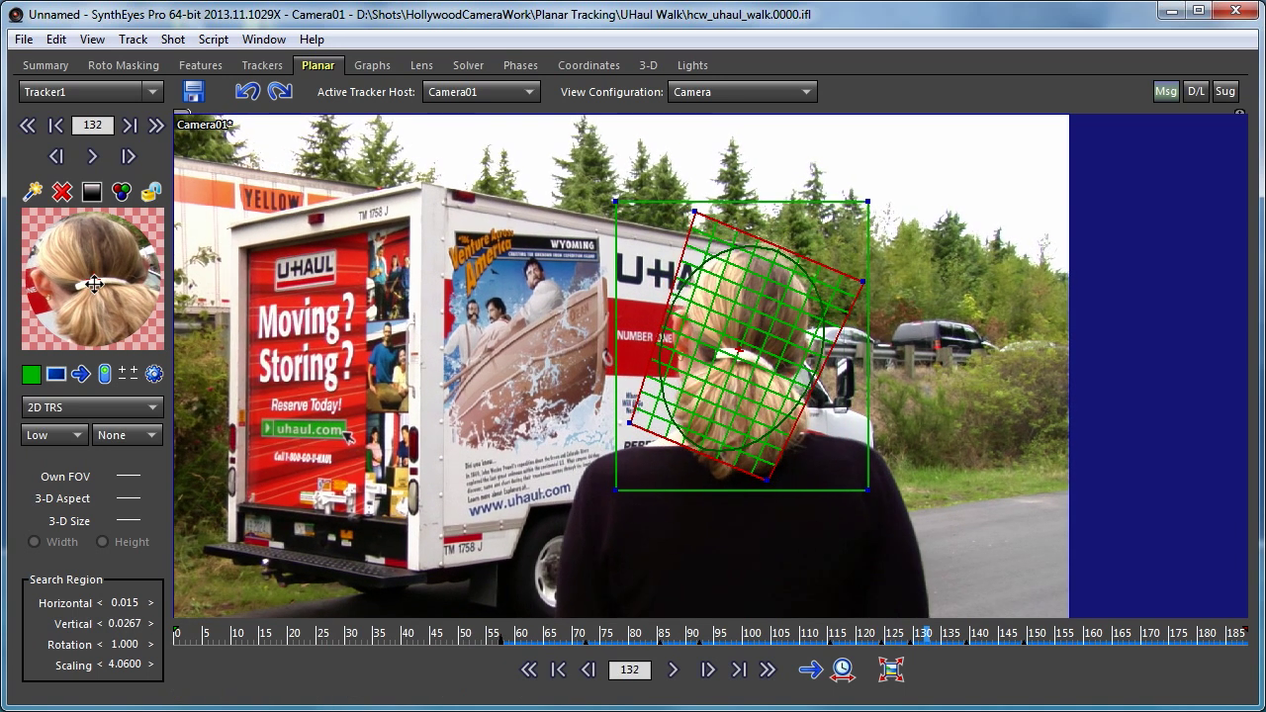
scroll(94, 284, up, 1)
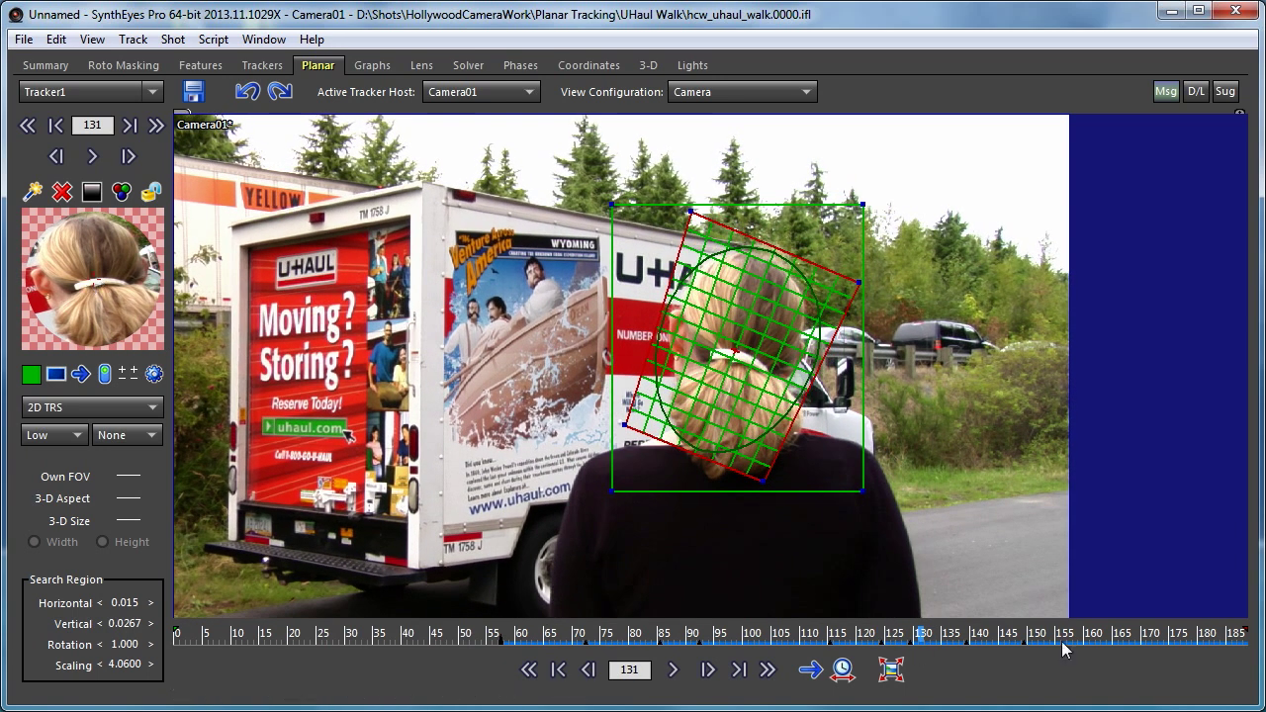
click(988, 648)
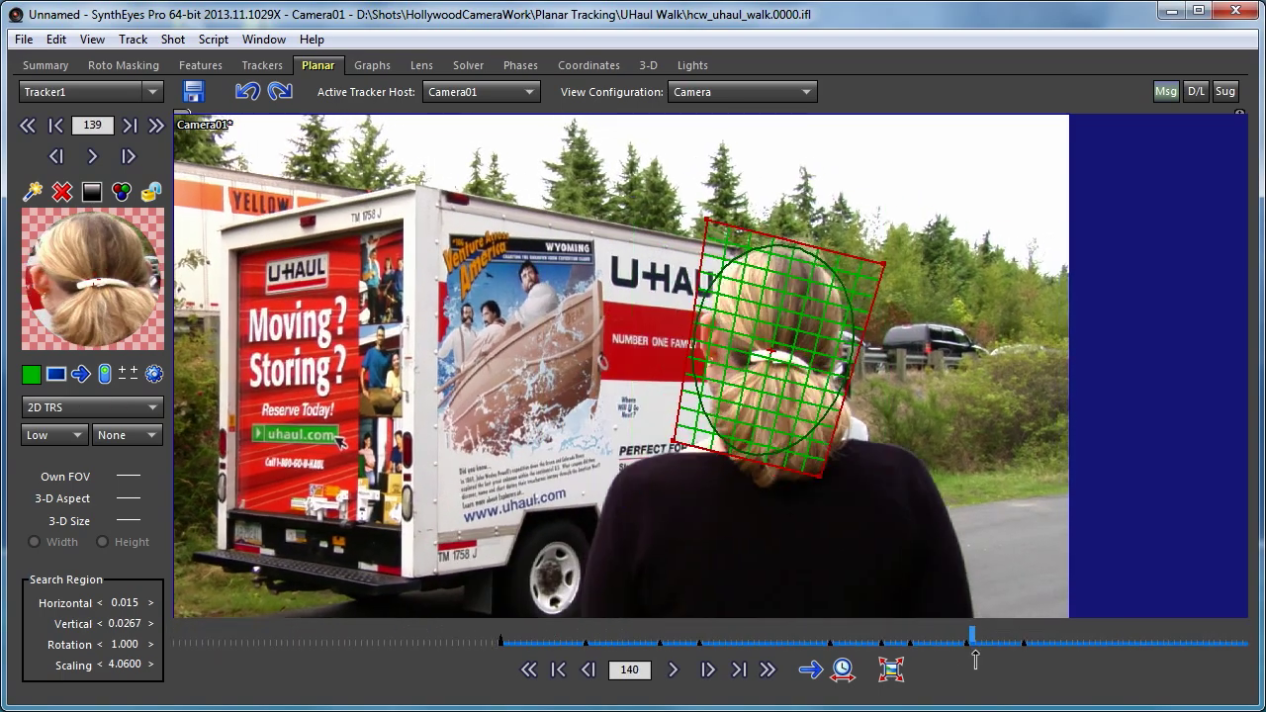
drag(988, 661, 504, 705)
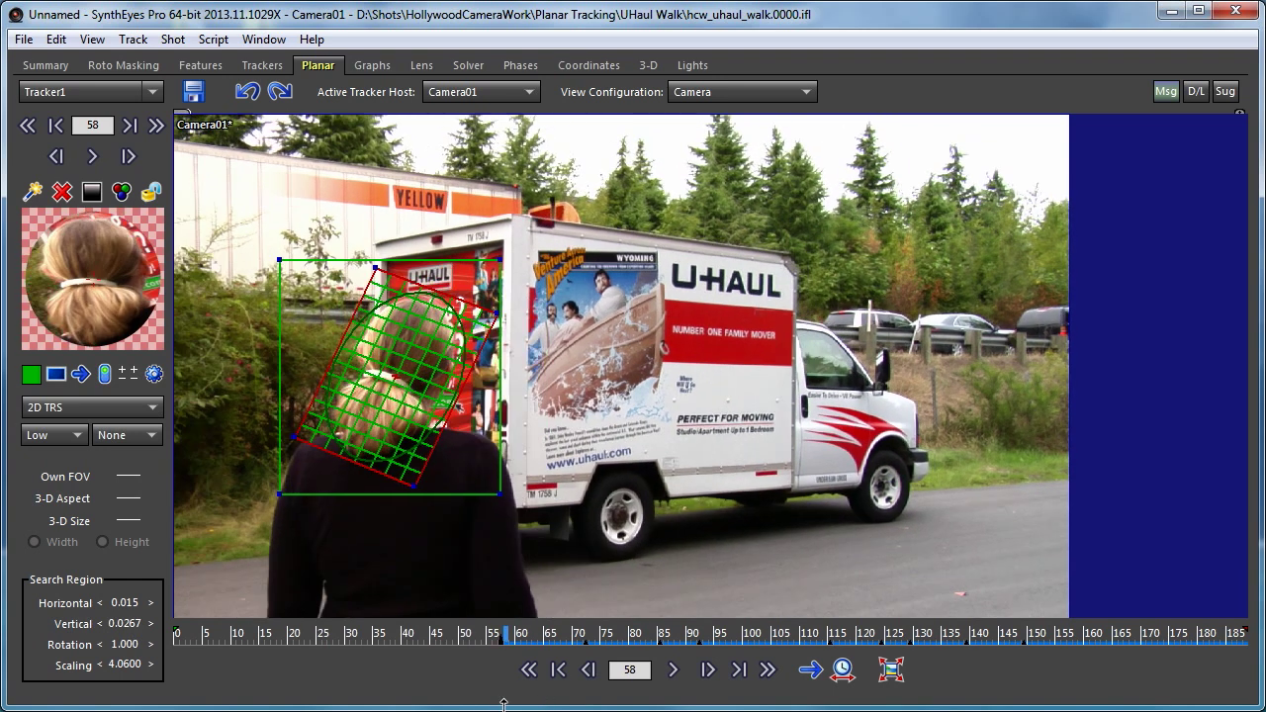
click(151, 192)
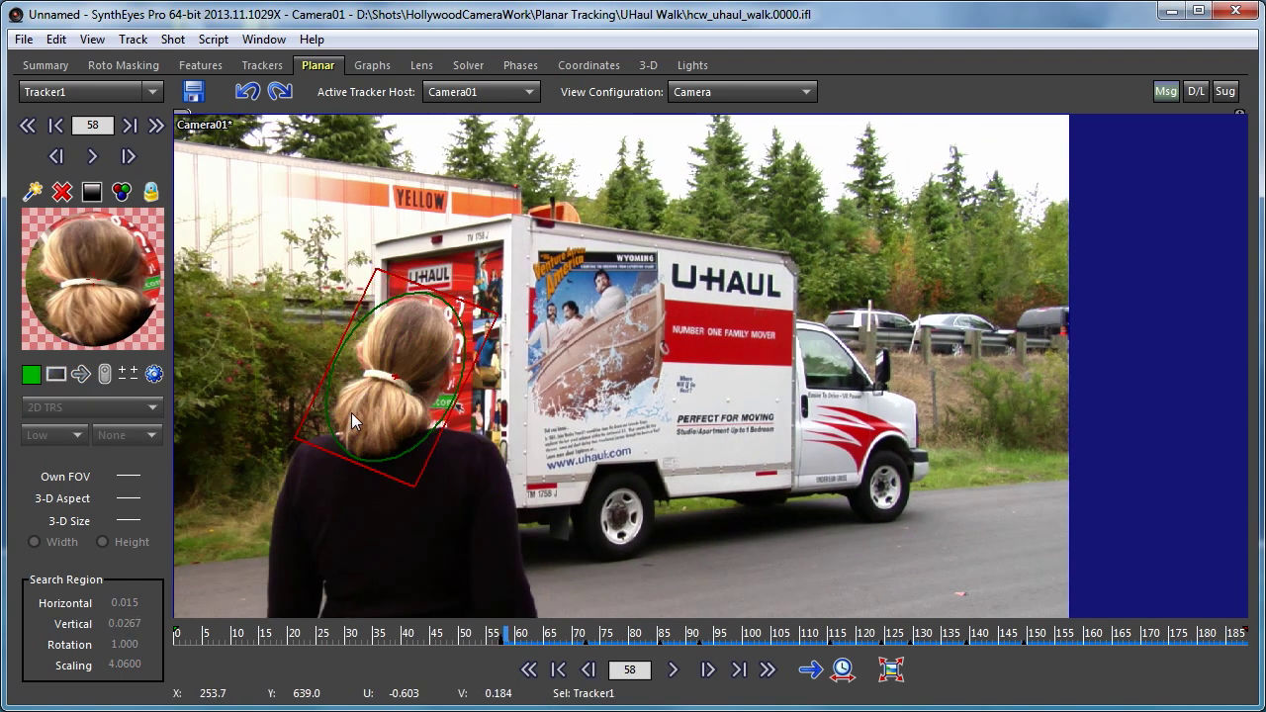
- Create a new planar tracker around the woman's torso at frame 55 and set its tracking mode to 2D TS
drag(505, 636, 492, 685)
click(31, 193)
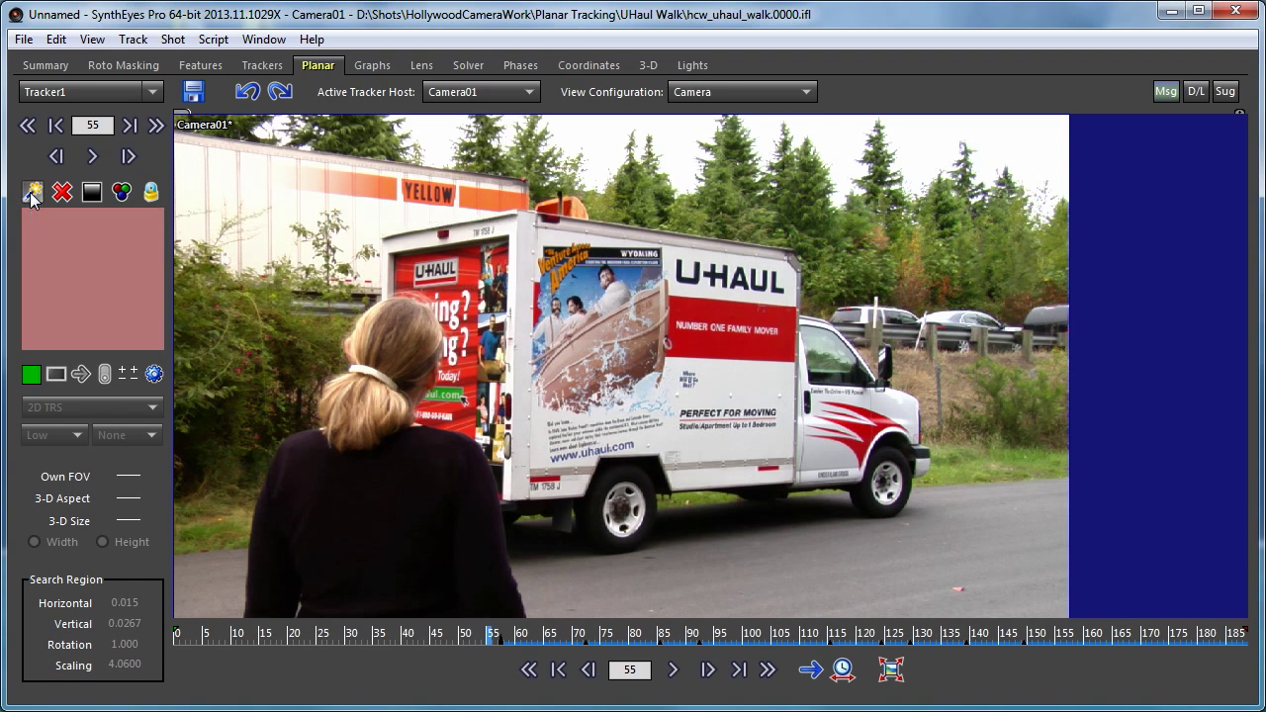
click(217, 413)
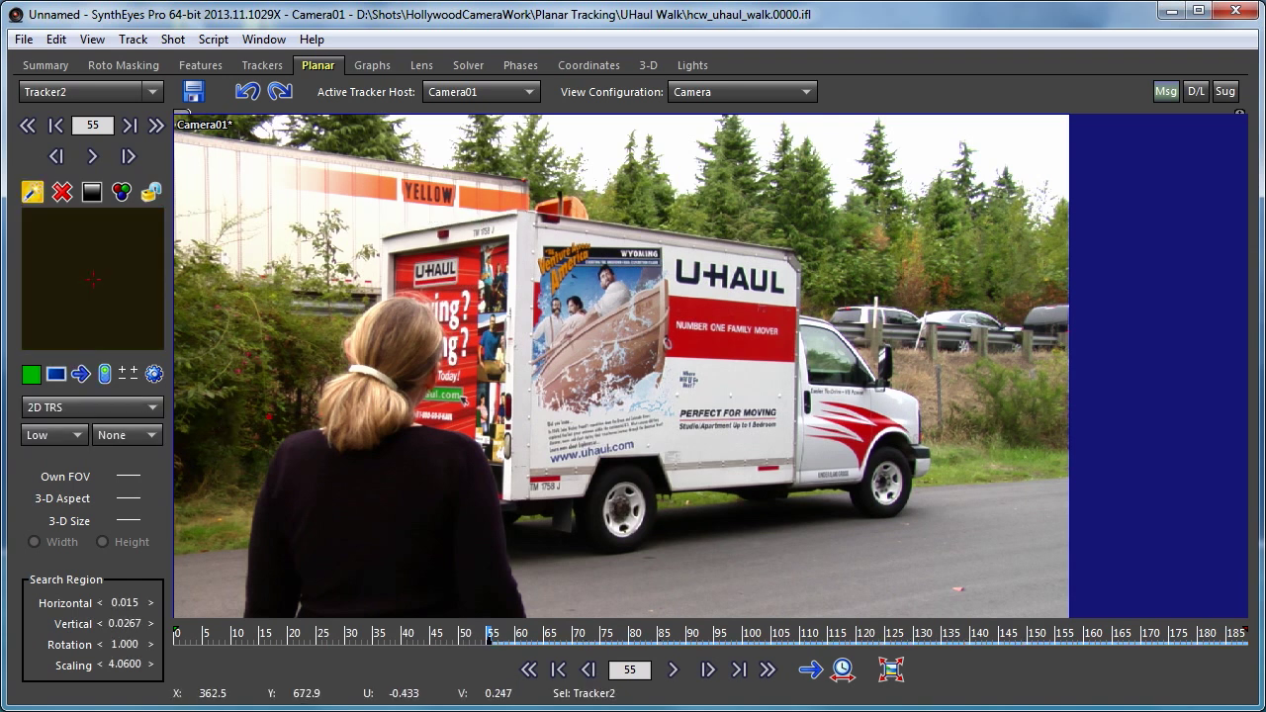
mouse_move(241, 419)
mouse_down()
mouse_move(520, 397)
mouse_move(550, 638)
mouse_move(543, 602)
mouse_up()
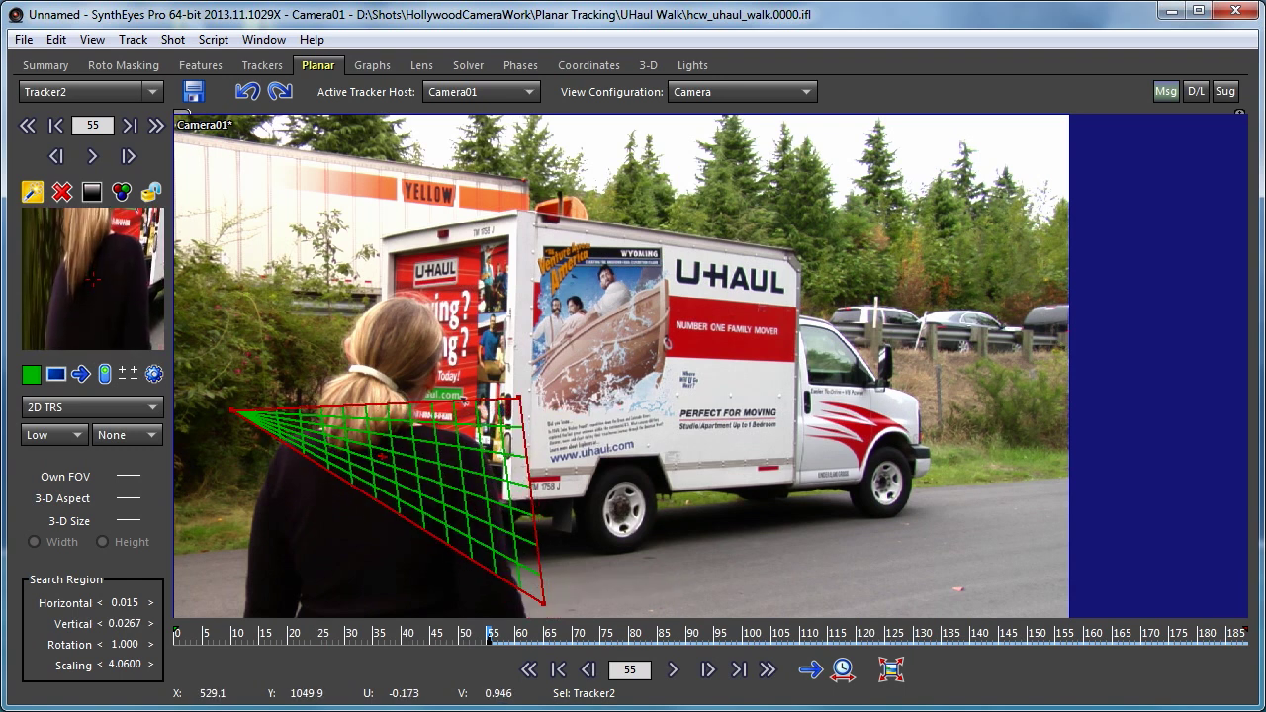
click(543, 604)
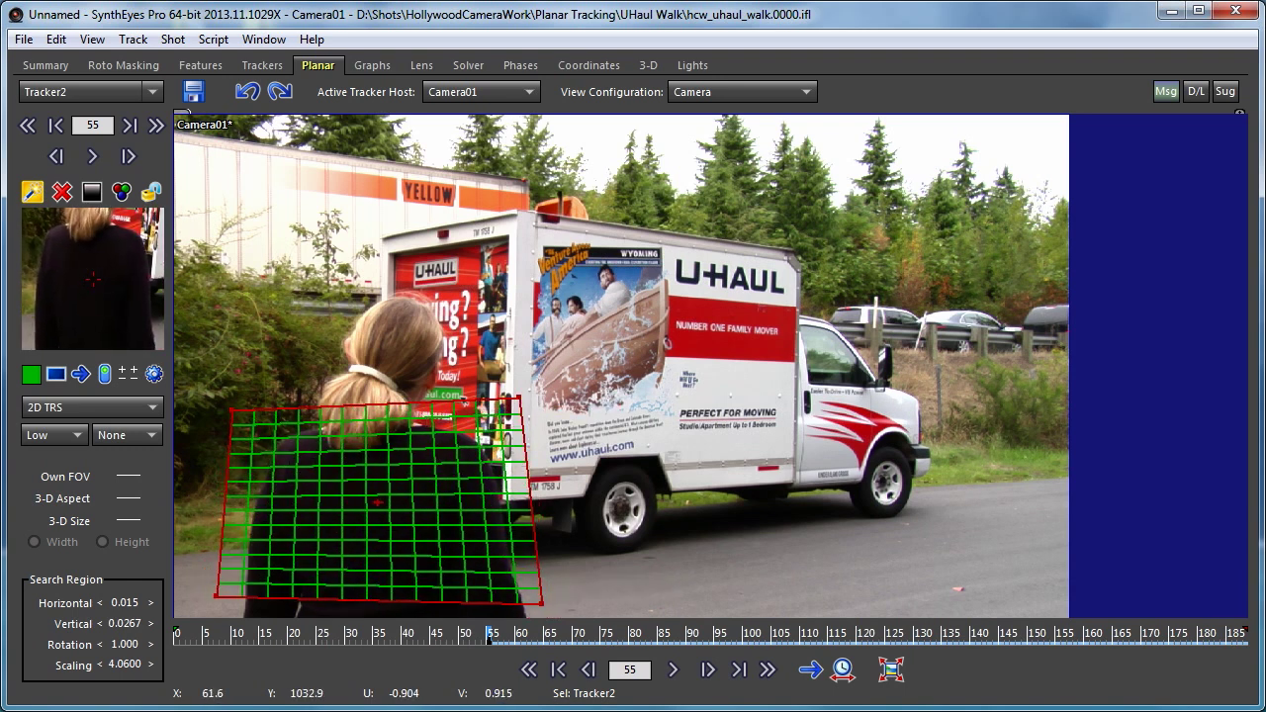
click(224, 596)
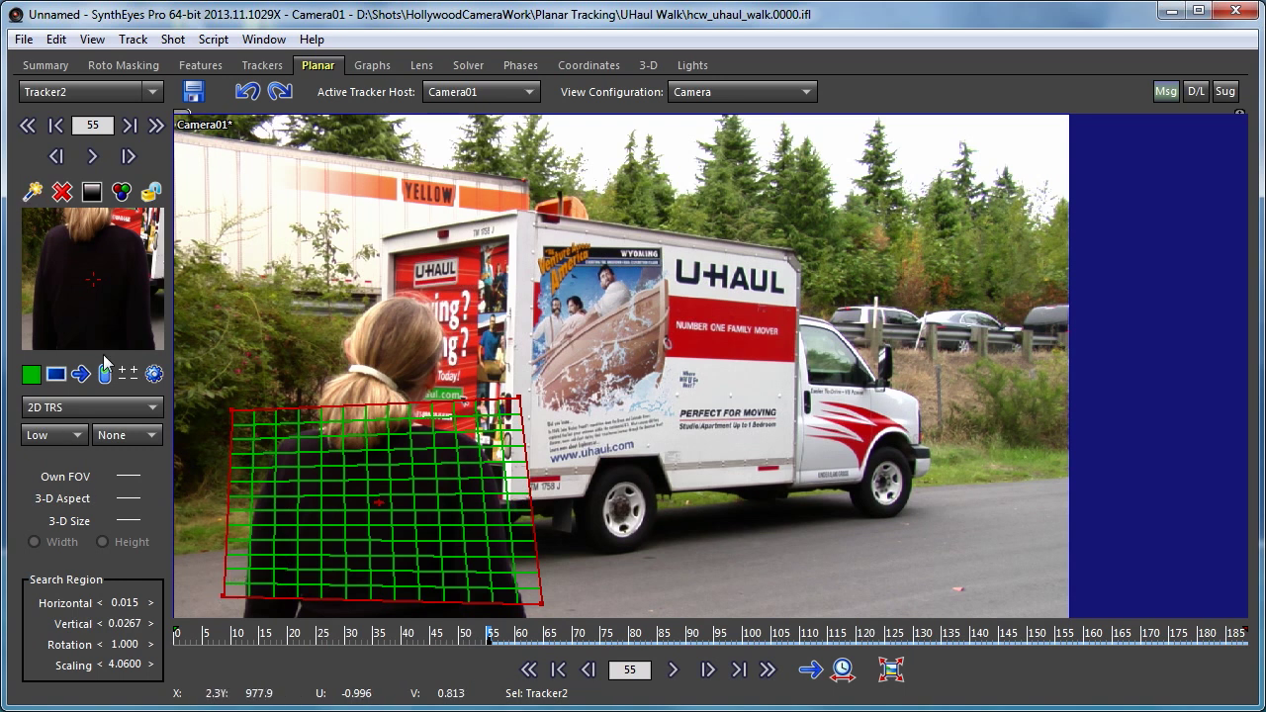
click(66, 407)
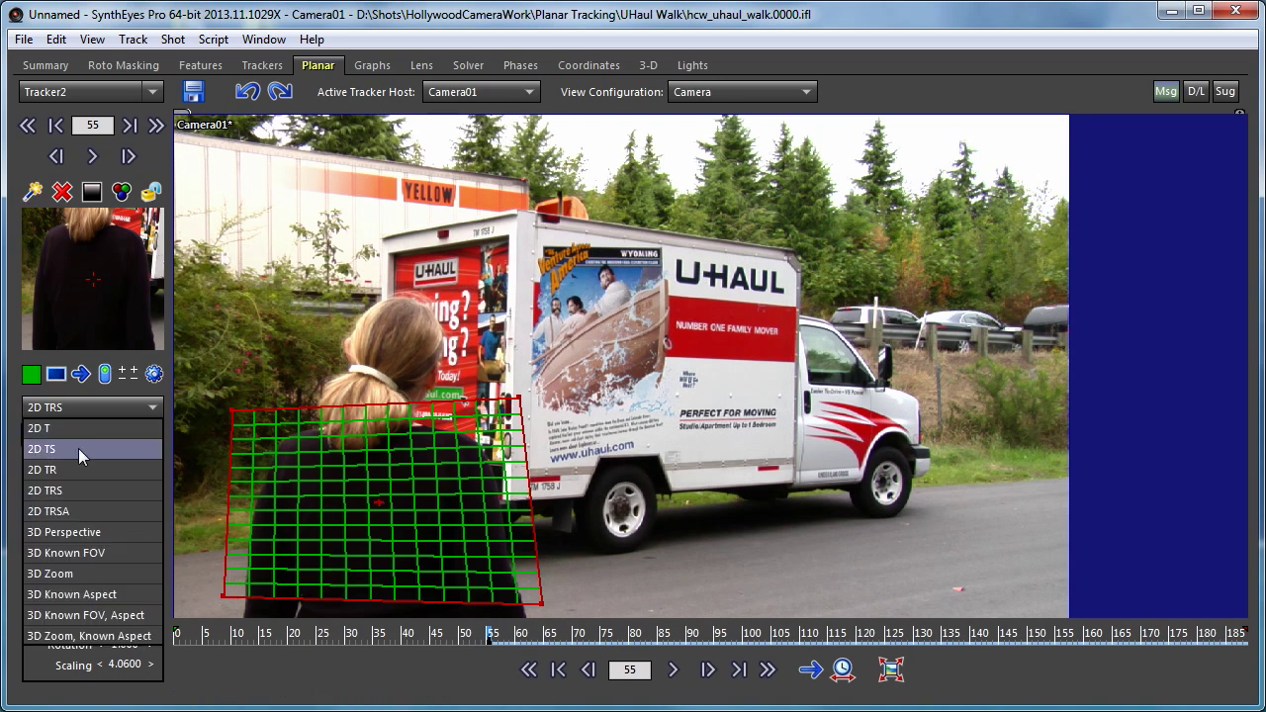
click(78, 448)
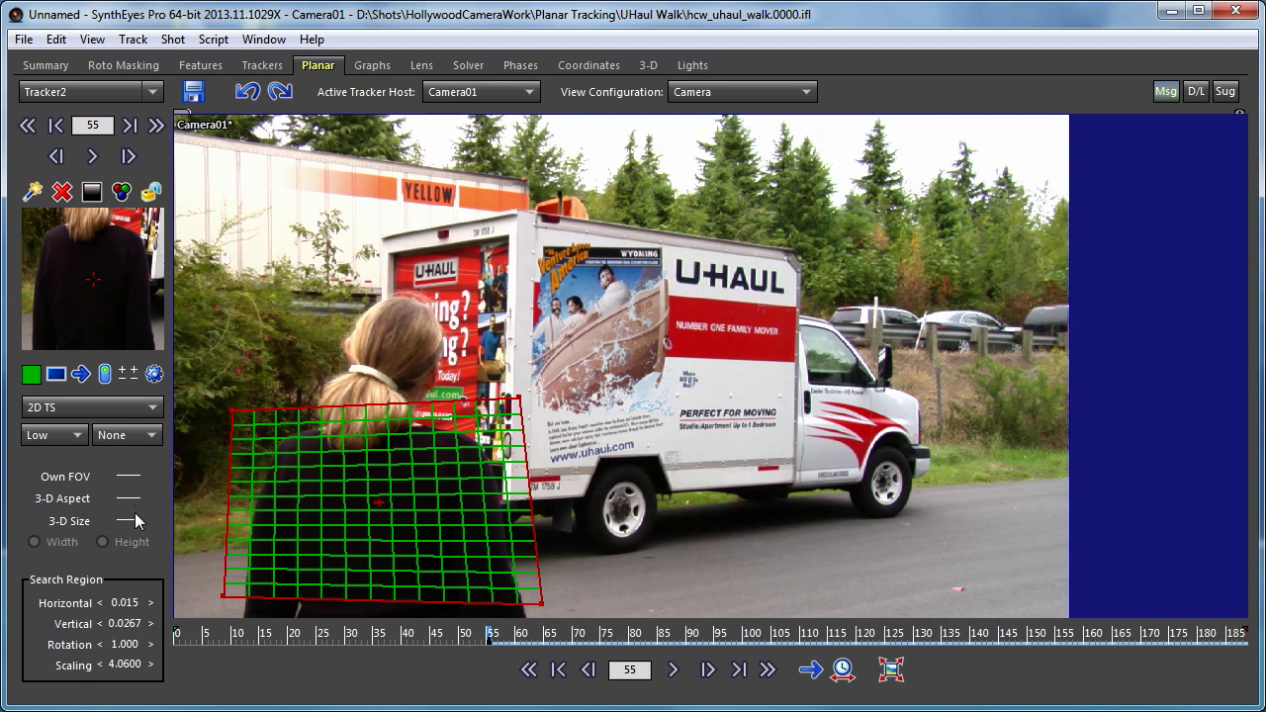
- Draw an in-plane mask spline around the woman's back, following her shoulders, both sides and the lower edge of the frame
click(153, 373)
click(1076, 382)
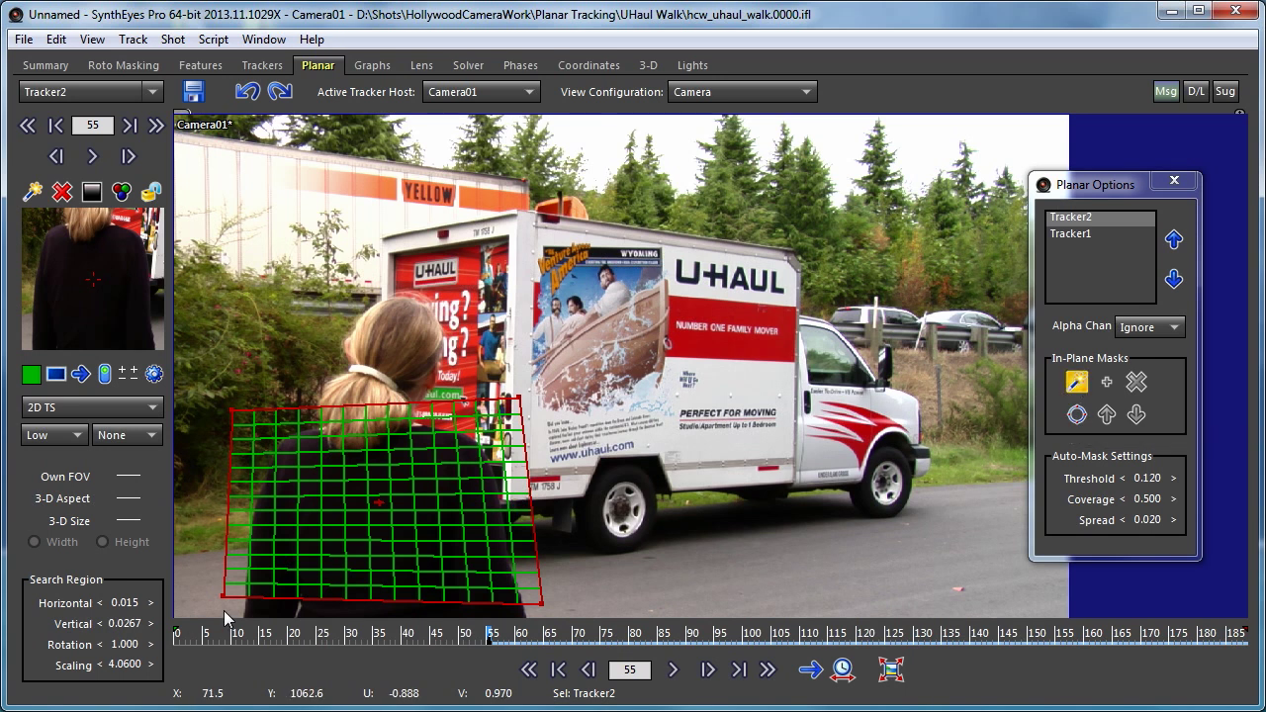
middle_drag(293, 481, 341, 379)
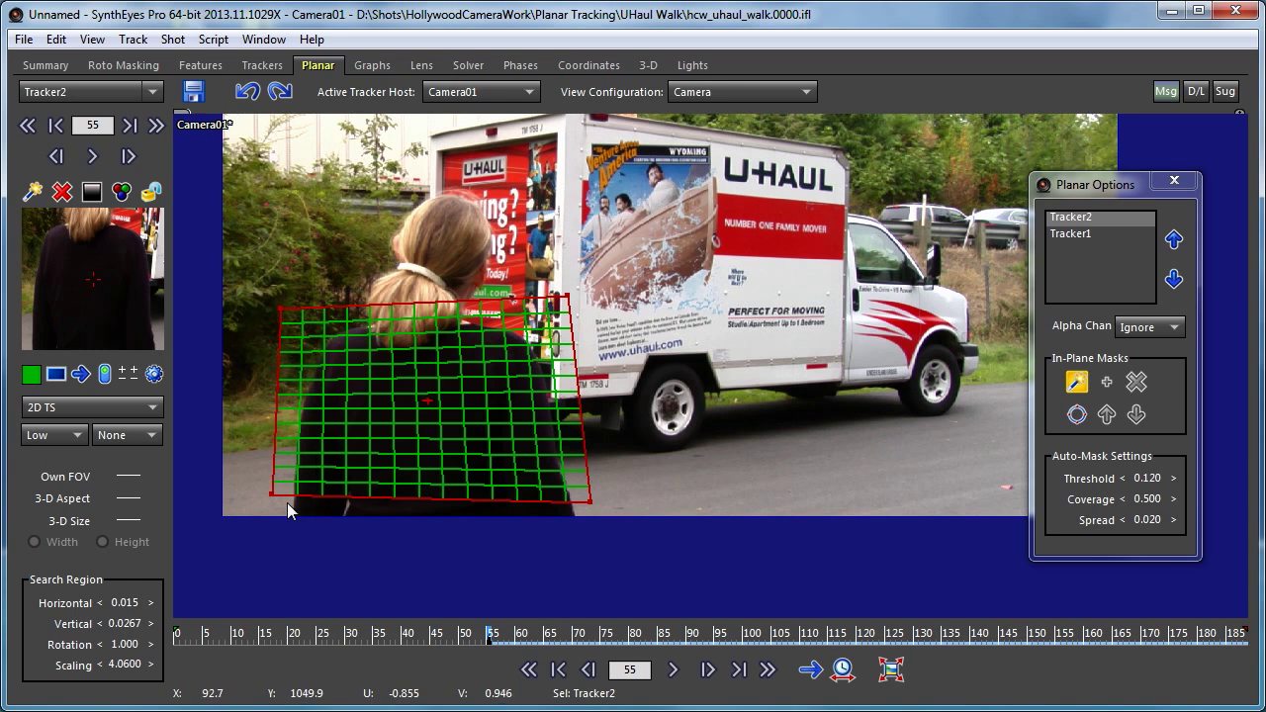
click(285, 503)
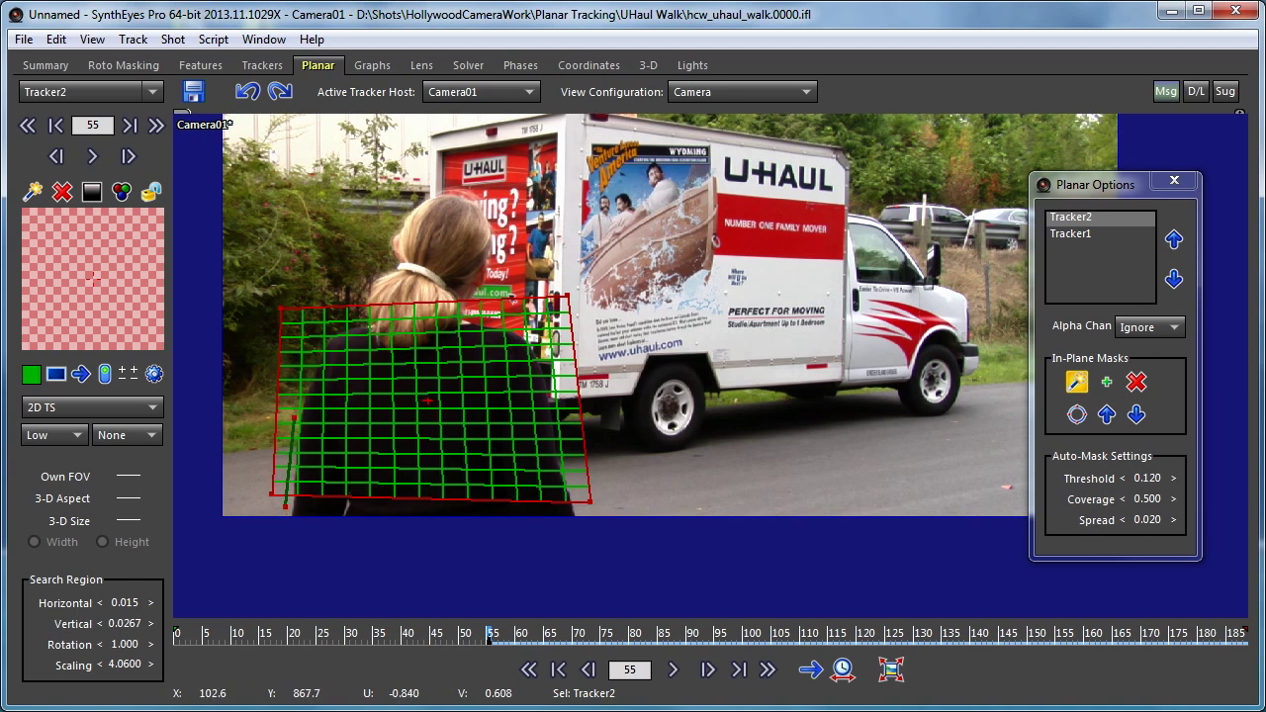
click(318, 349)
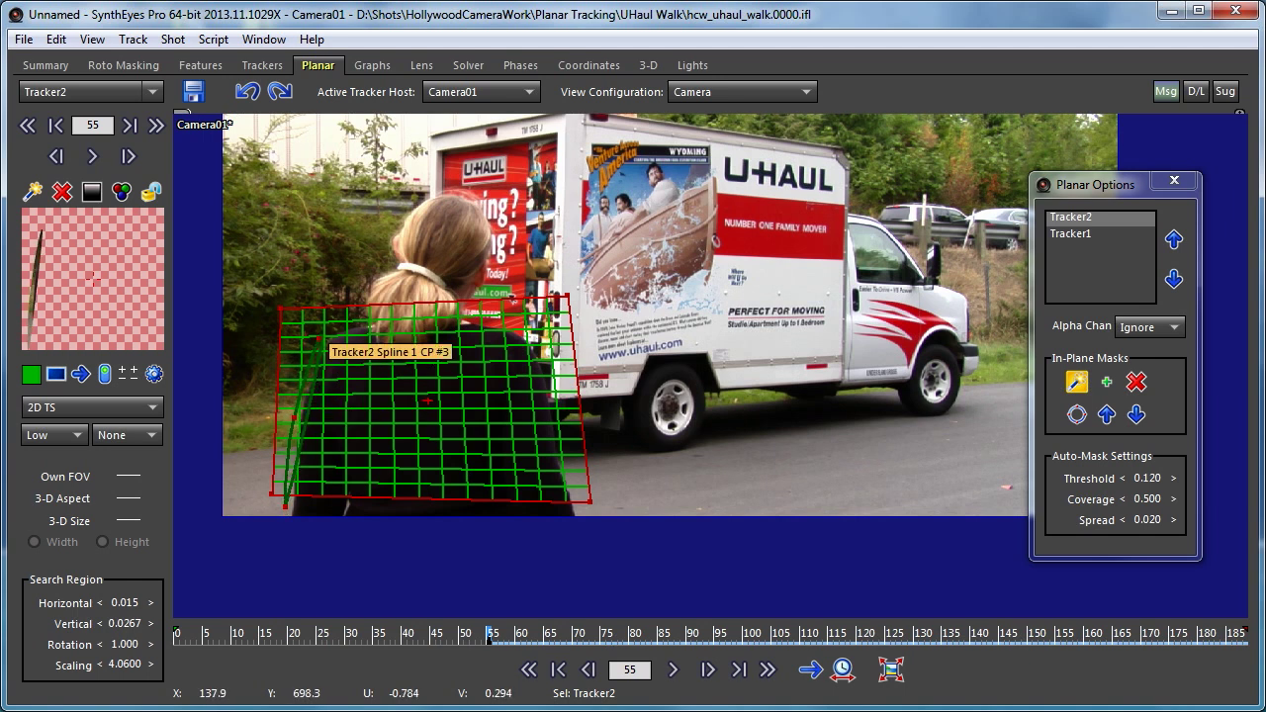
click(344, 325)
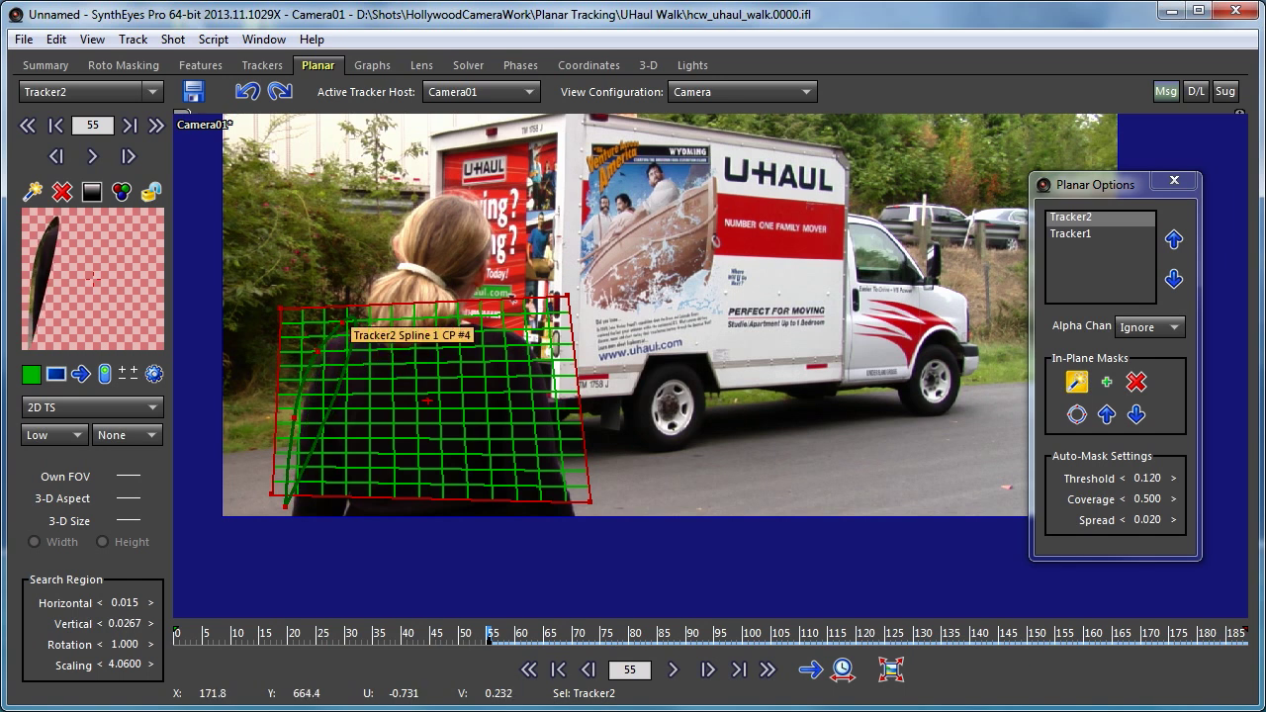
click(426, 315)
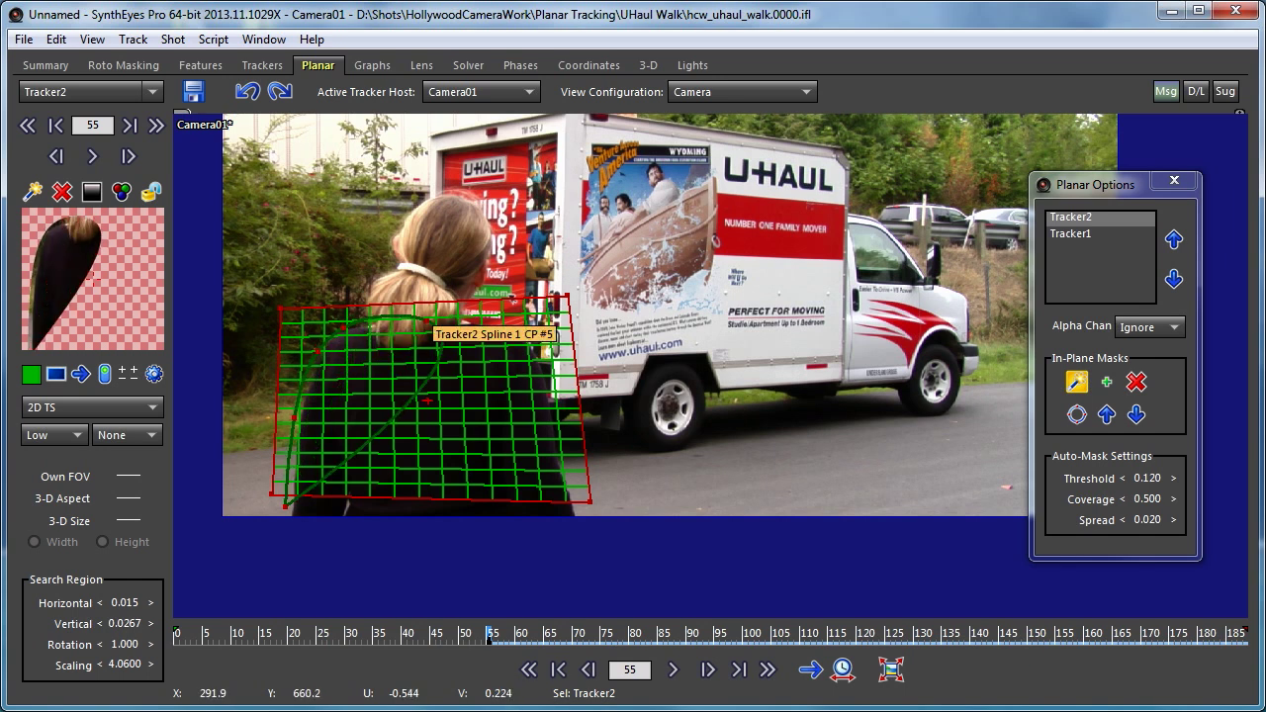
click(519, 329)
click(556, 371)
click(560, 439)
click(572, 479)
drag(572, 479, 585, 518)
double_click(585, 518)
click(473, 522)
right_click(472, 522)
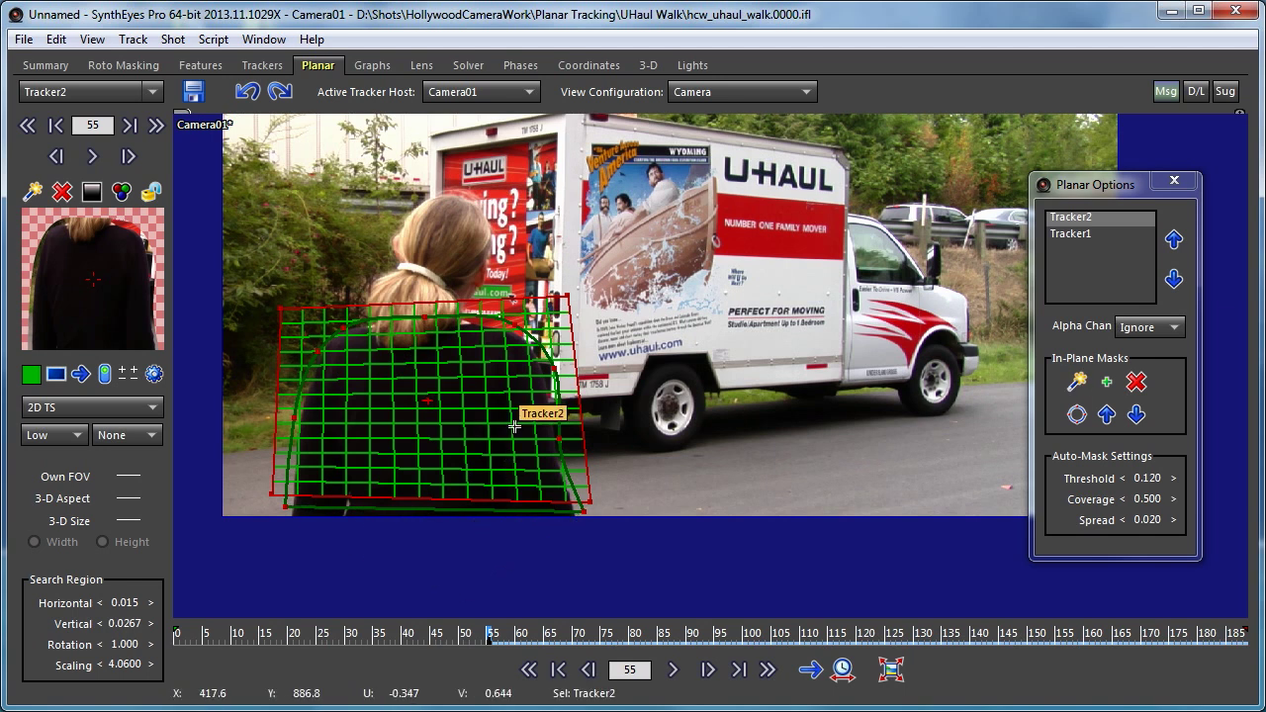
click(1175, 181)
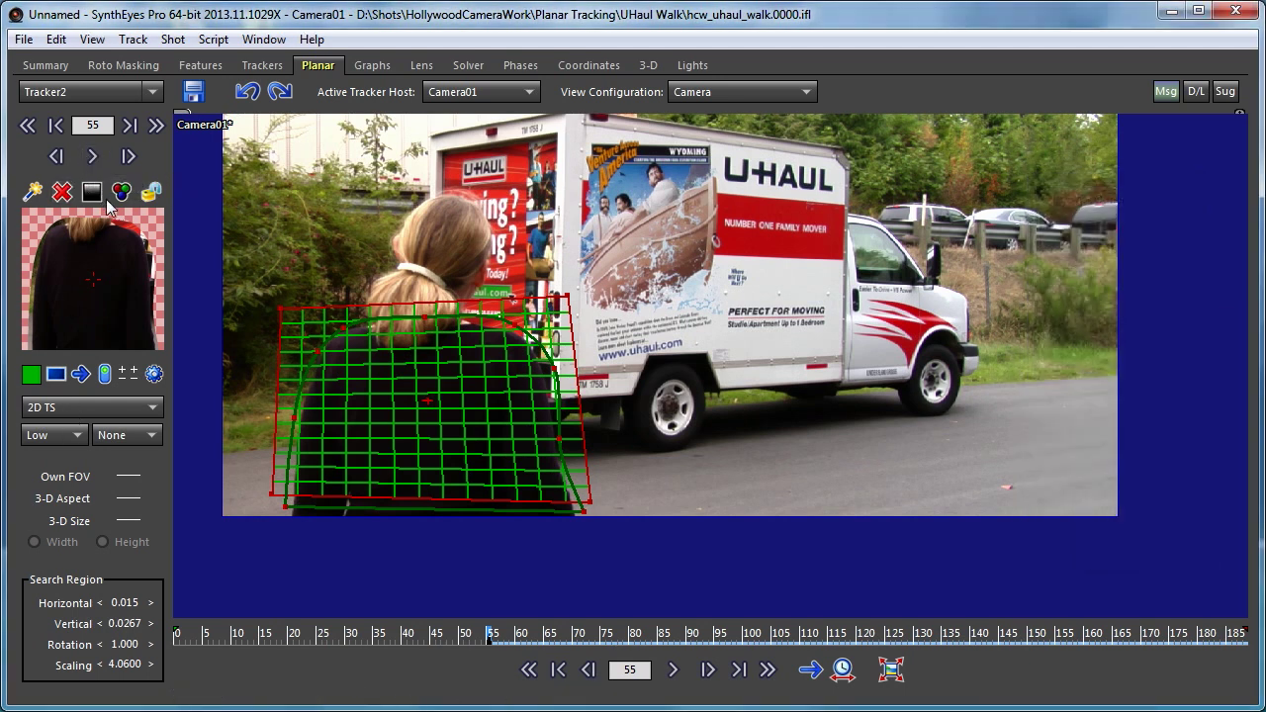
- Track the torso forward to frame 75, return to frame 74, and refit the pattern there with a key
click(92, 158)
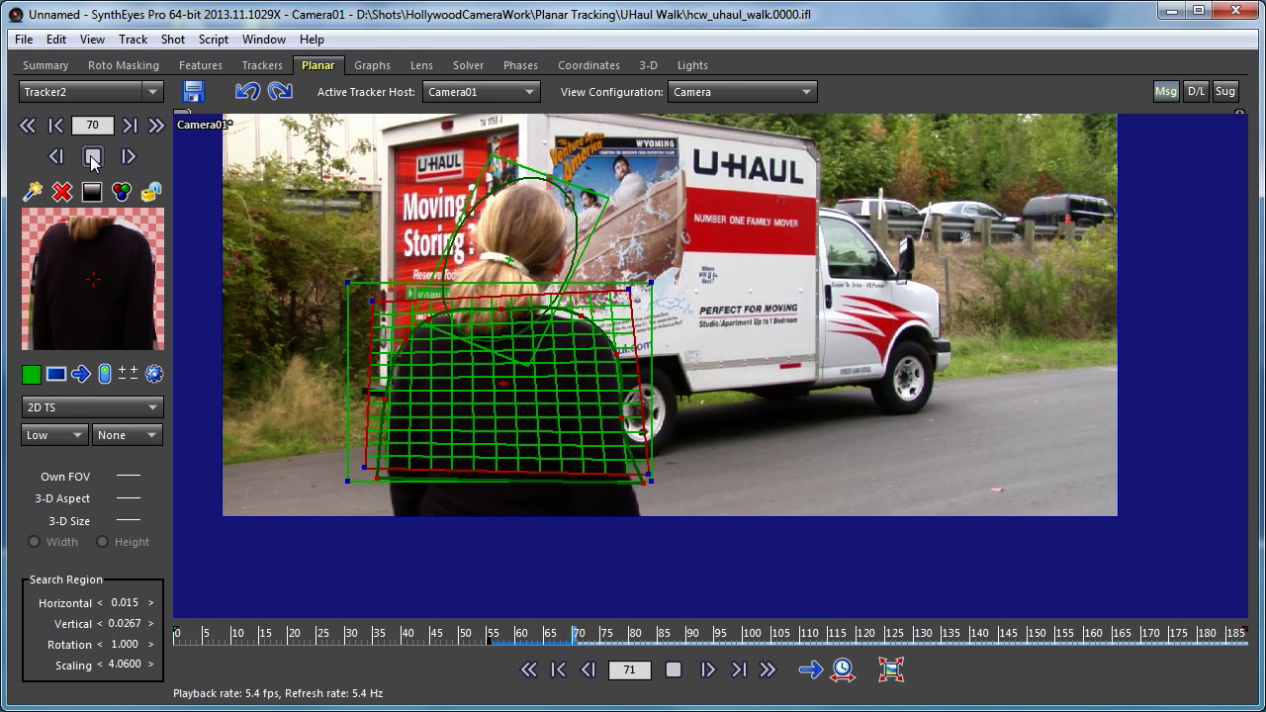
click(92, 158)
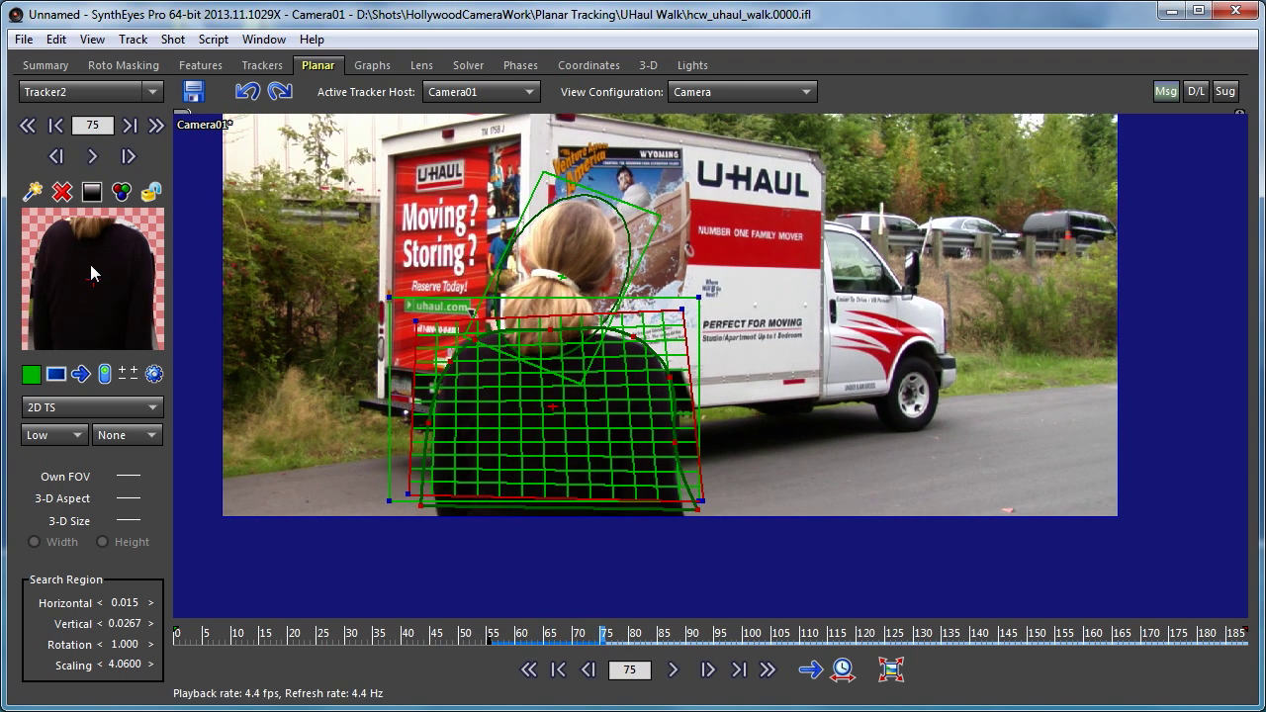
mouse_move(581, 643)
mouse_down()
mouse_move(528, 643)
mouse_move(598, 638)
mouse_up()
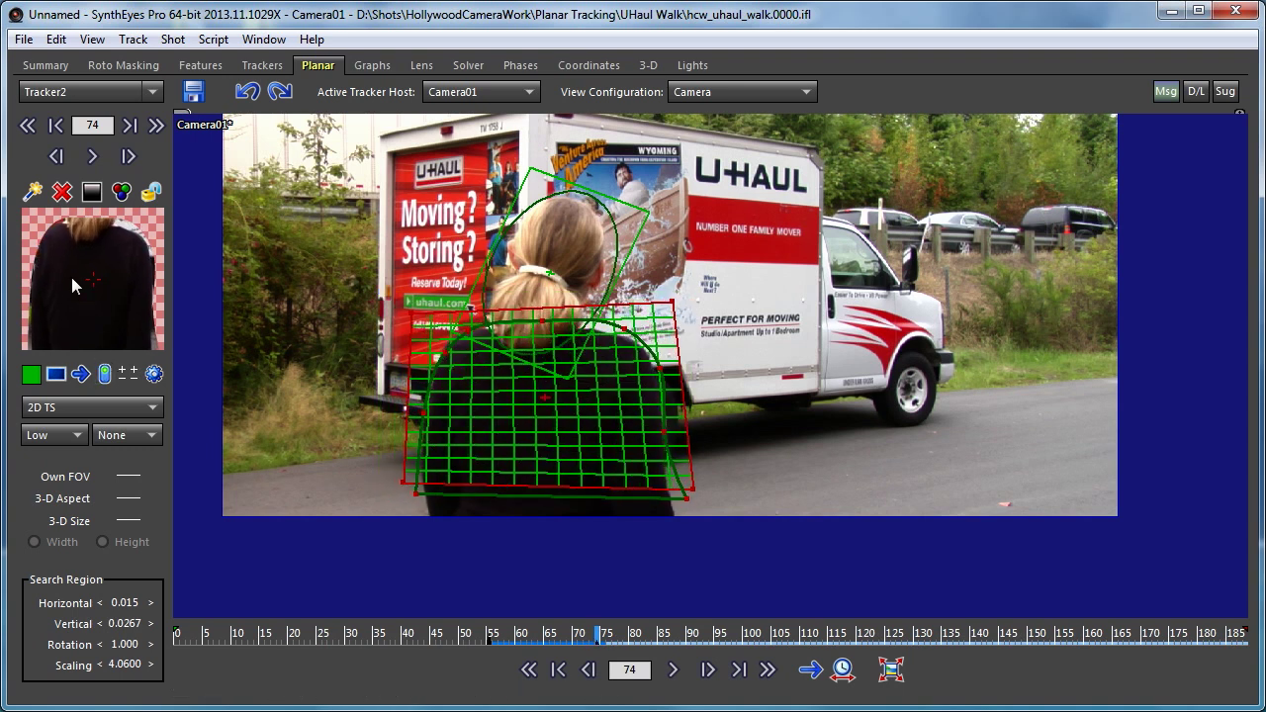
- Track the torso forward to frame 83 and move the pattern's upper-left corner slightly outward, keying it
click(94, 158)
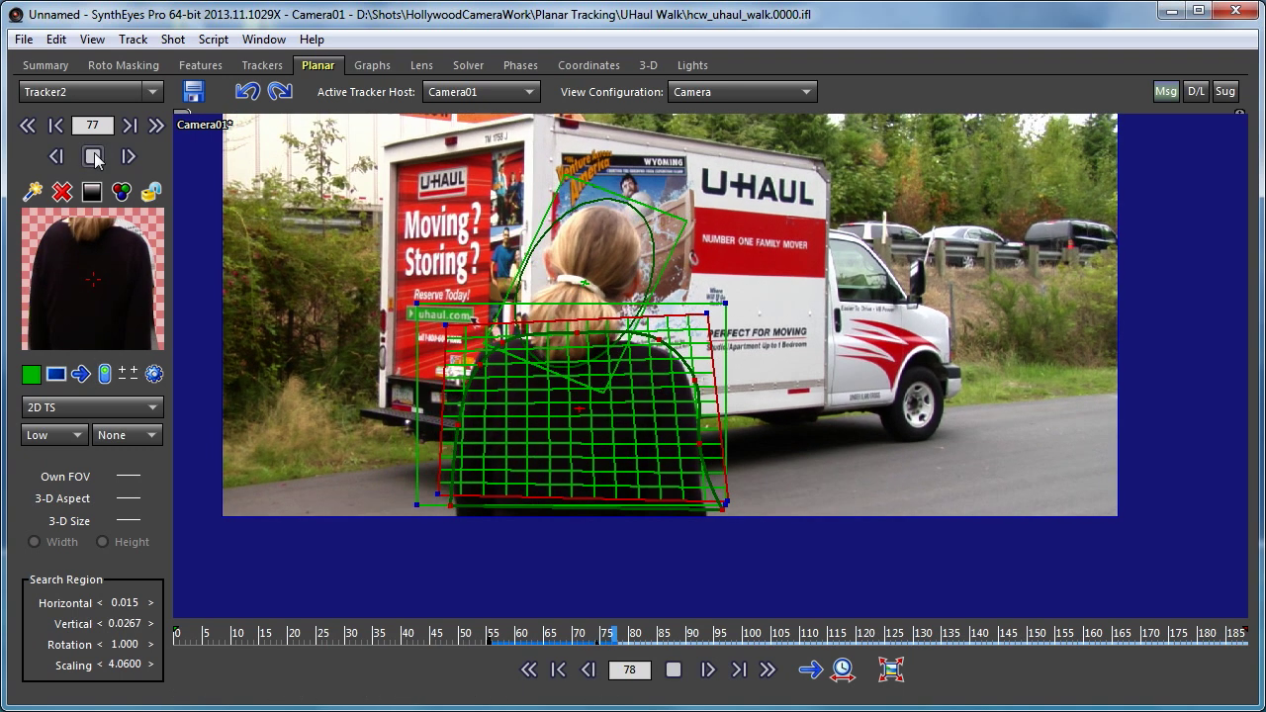
click(94, 157)
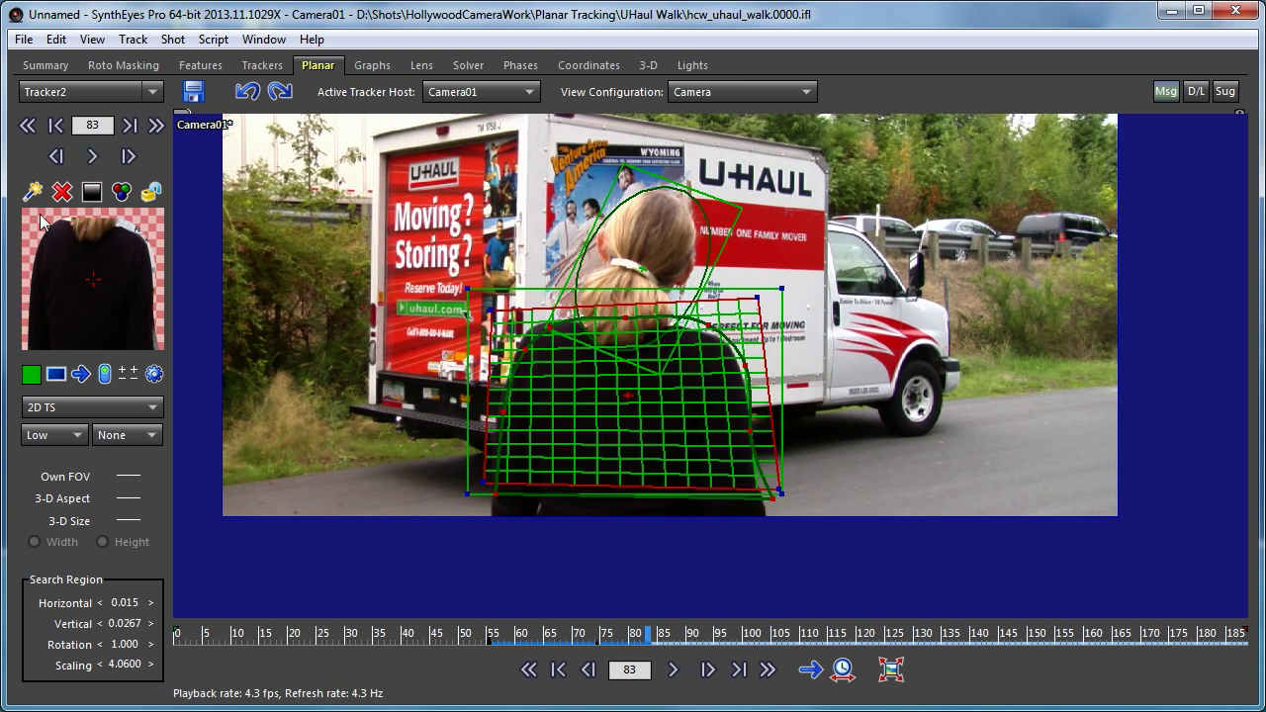
drag(489, 311, 478, 300)
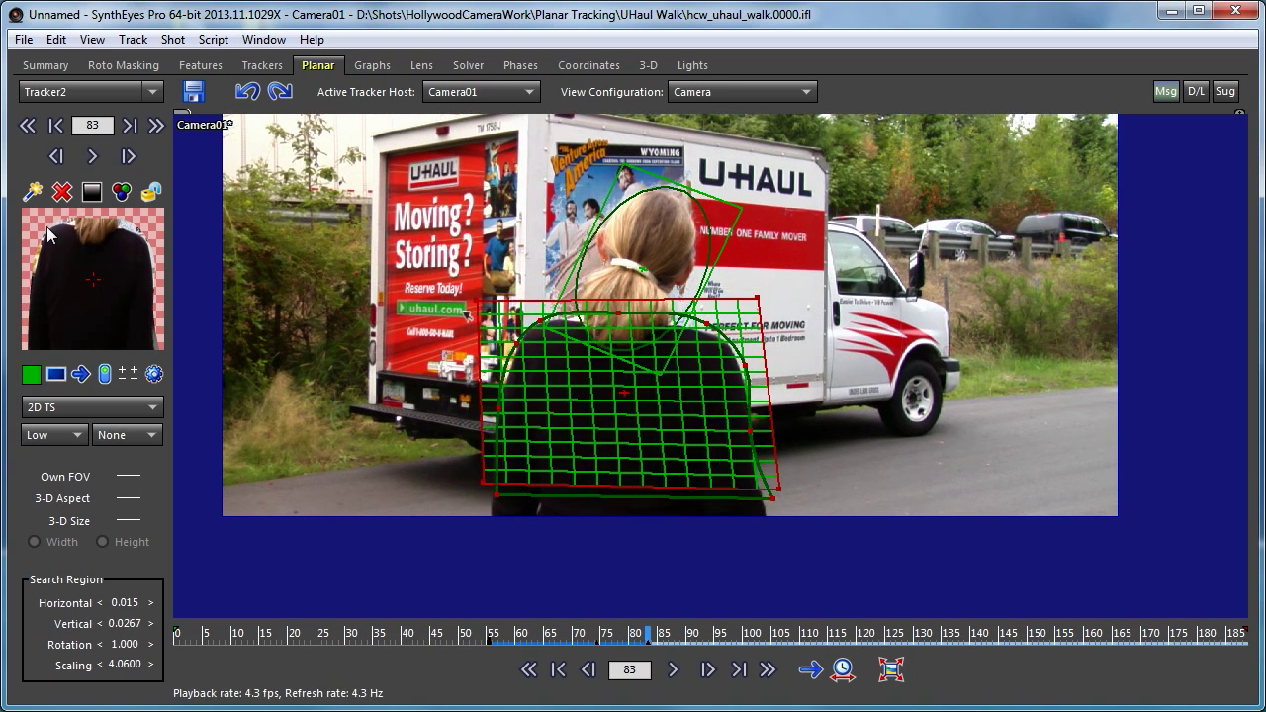
- Track the torso forward to frame 135, return to frame 110, and adjust the pattern's upper-left corner, adding a key
click(95, 159)
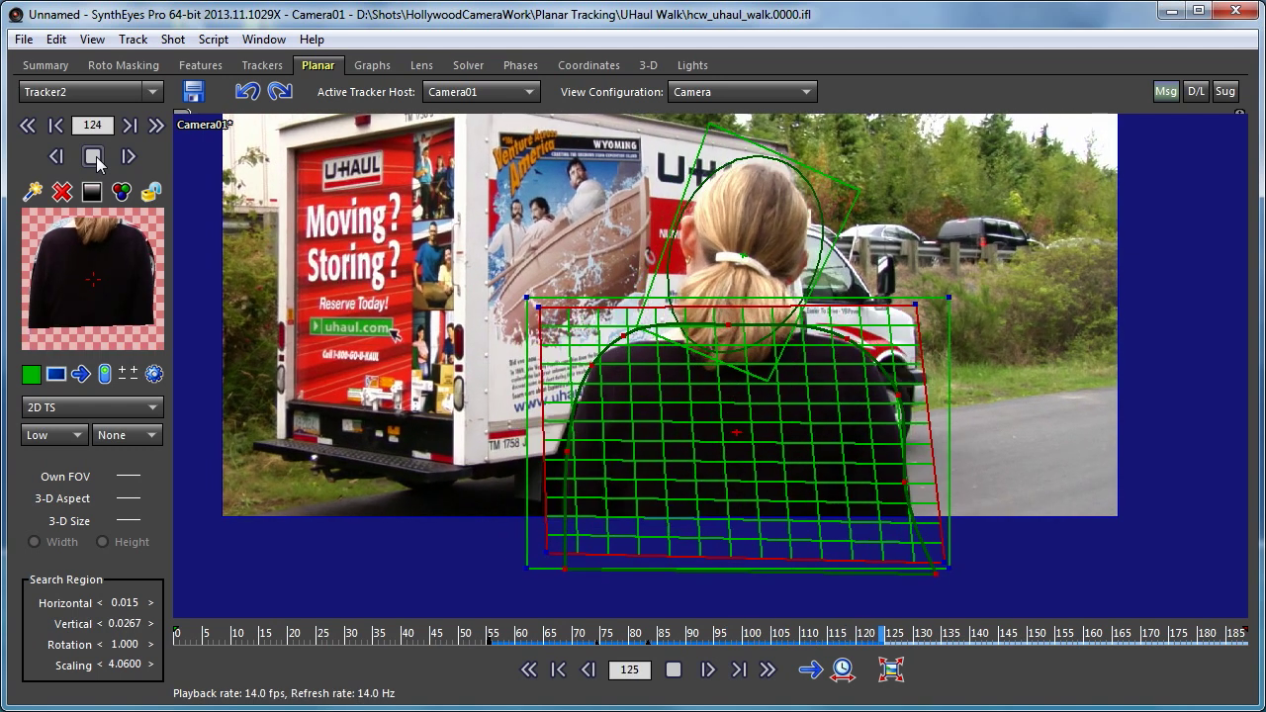
click(94, 158)
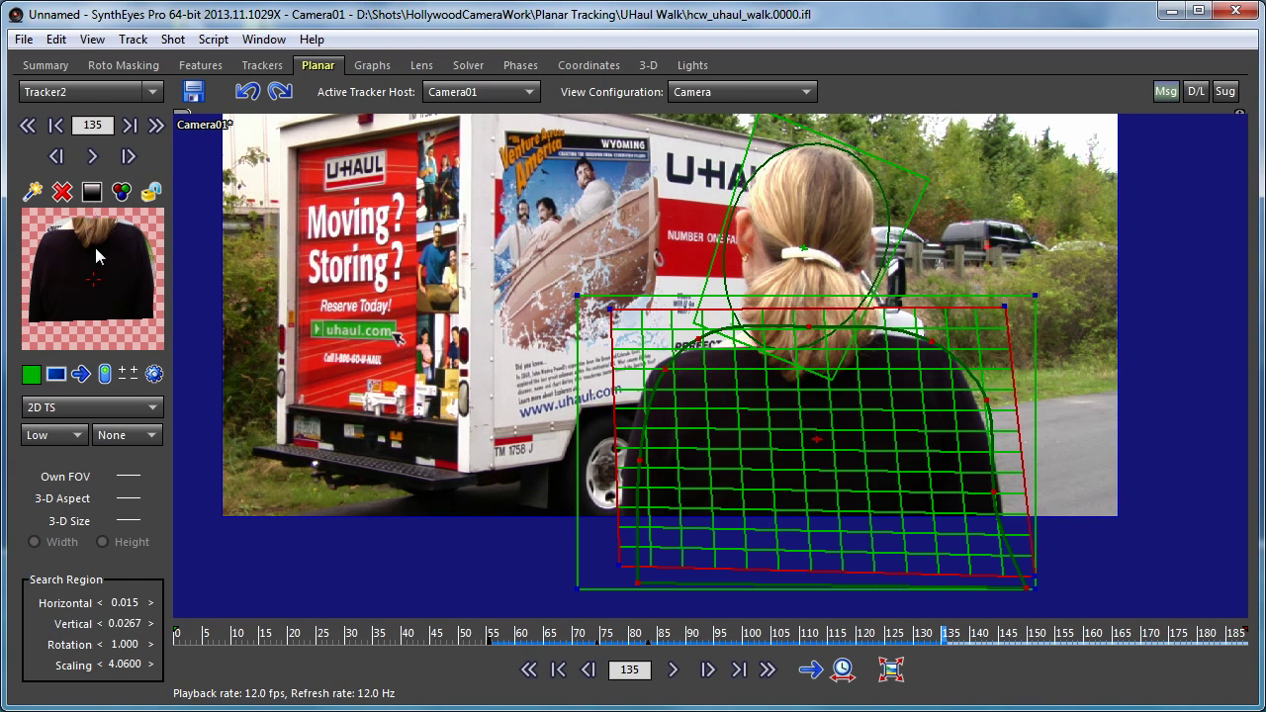
scroll(96, 255, up, 11)
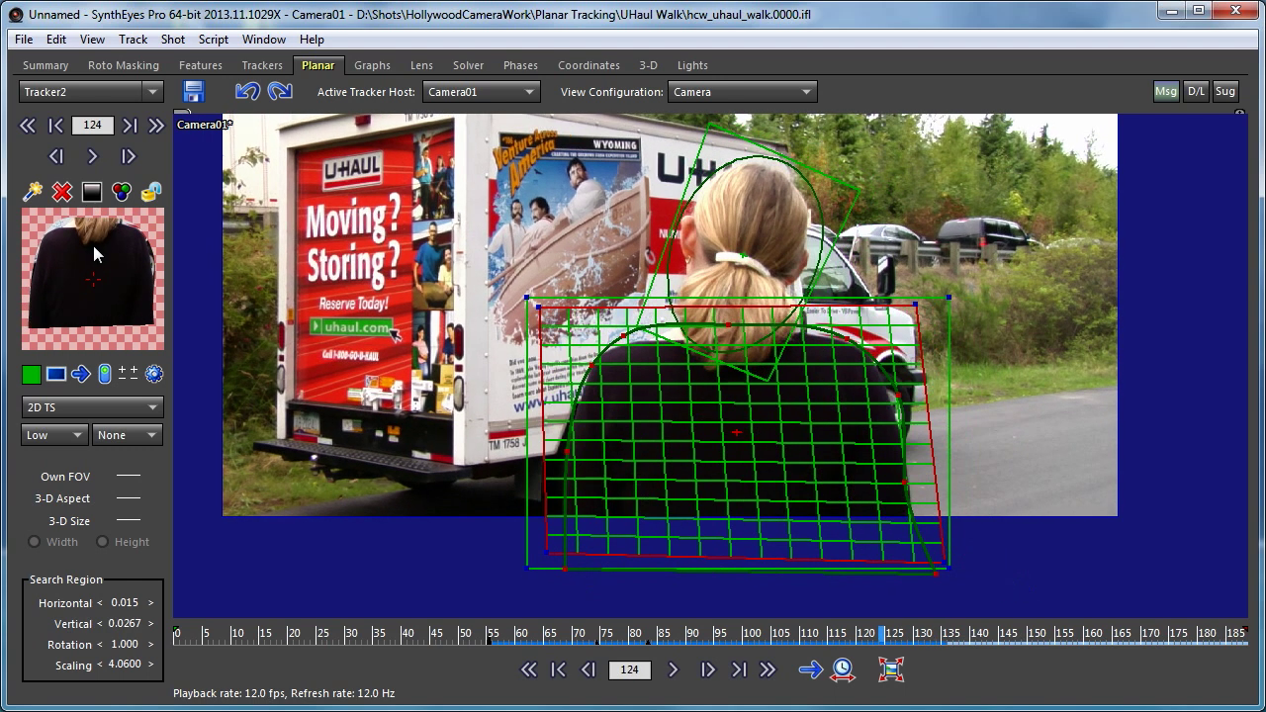
scroll(95, 255, up, 13)
scroll(94, 256, up, 1)
mouse_move(537, 299)
mouse_down()
mouse_move(493, 291)
mouse_move(514, 295)
mouse_up()
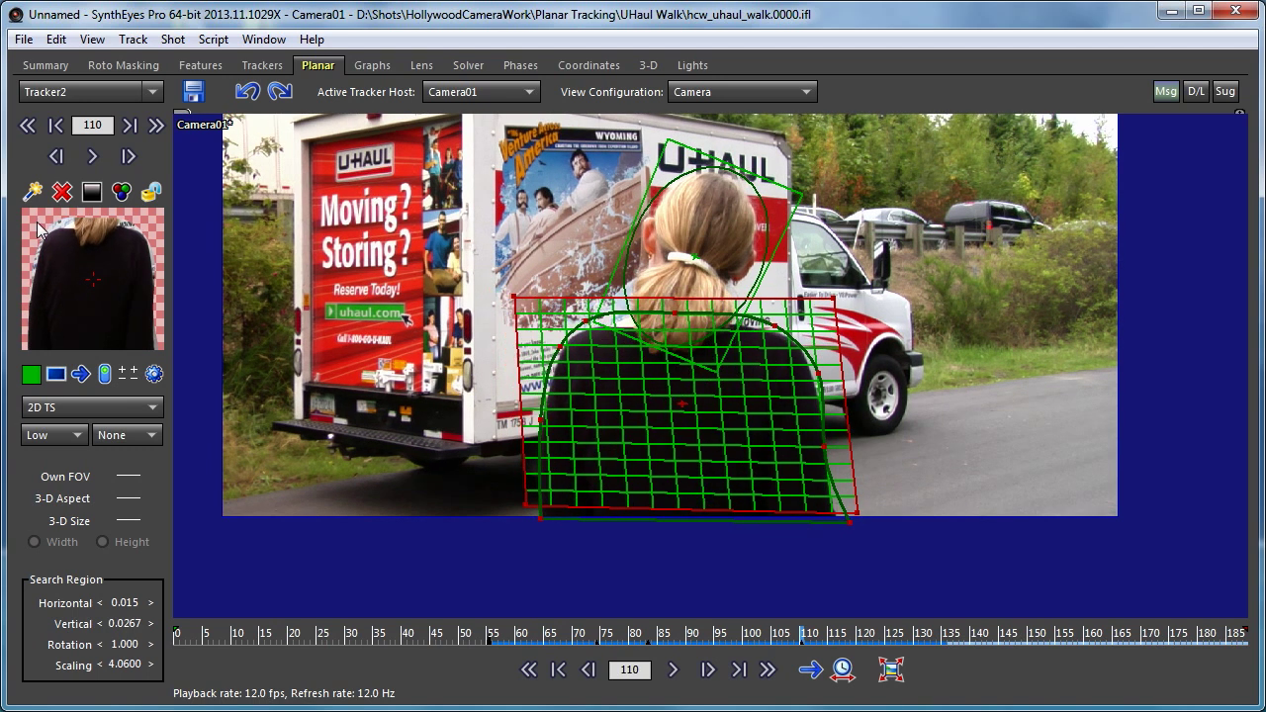
- Track the torso forward to frame 188, review back to frame 99, and lock the torso tracker
click(92, 158)
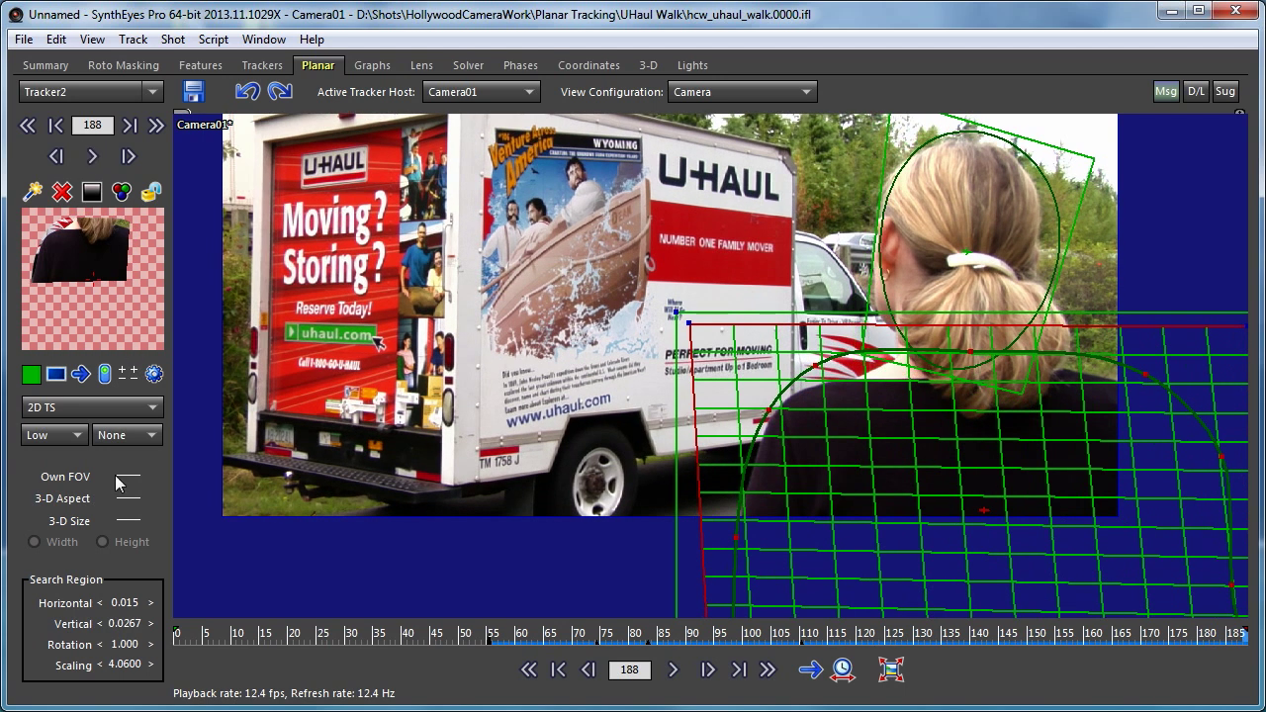
drag(1227, 636, 739, 697)
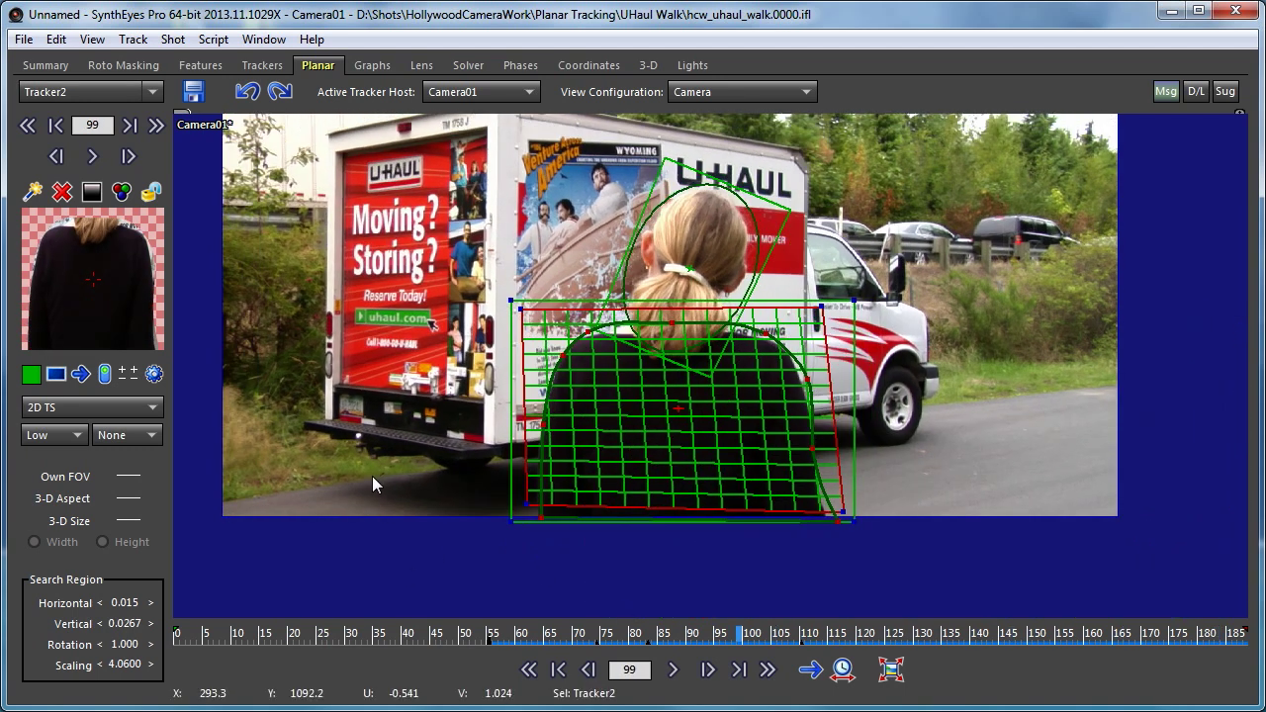
click(150, 191)
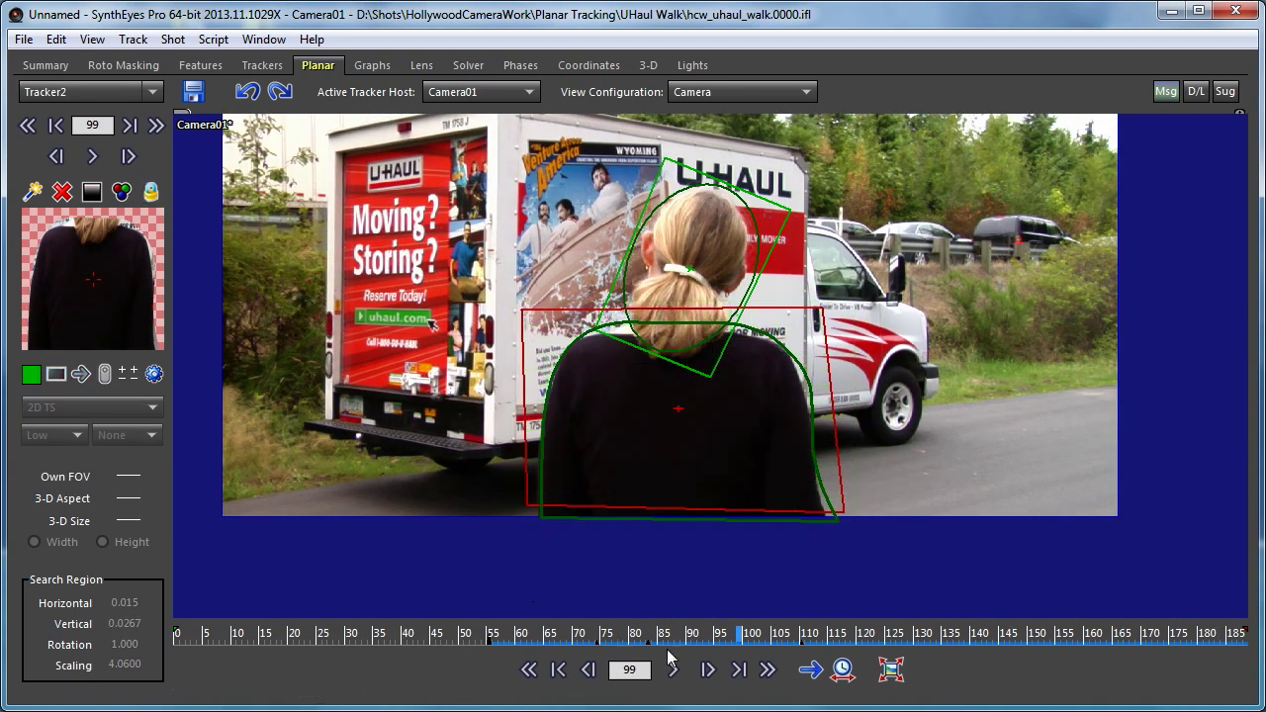
- Go to frame 188, deselect the torso tracker, and place a new 3D Perspective planar tracker over the truck's side panel
drag(777, 636, 404, 662)
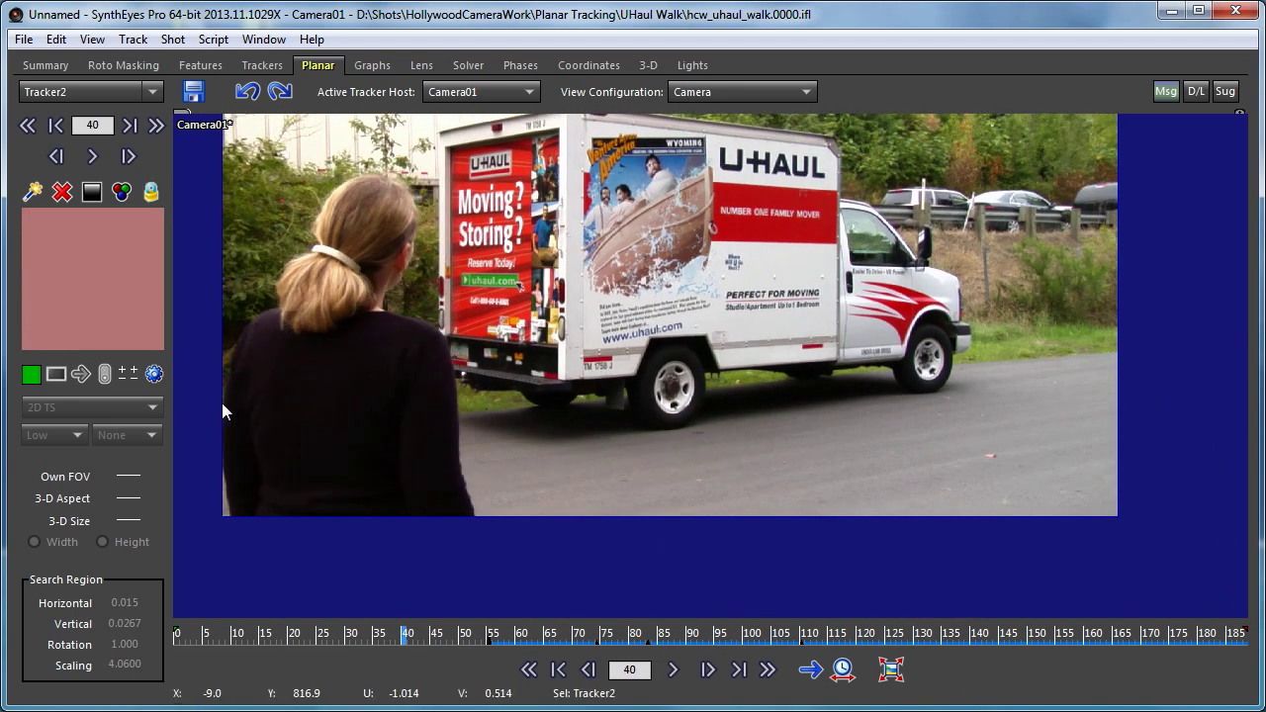
drag(398, 634, 1248, 638)
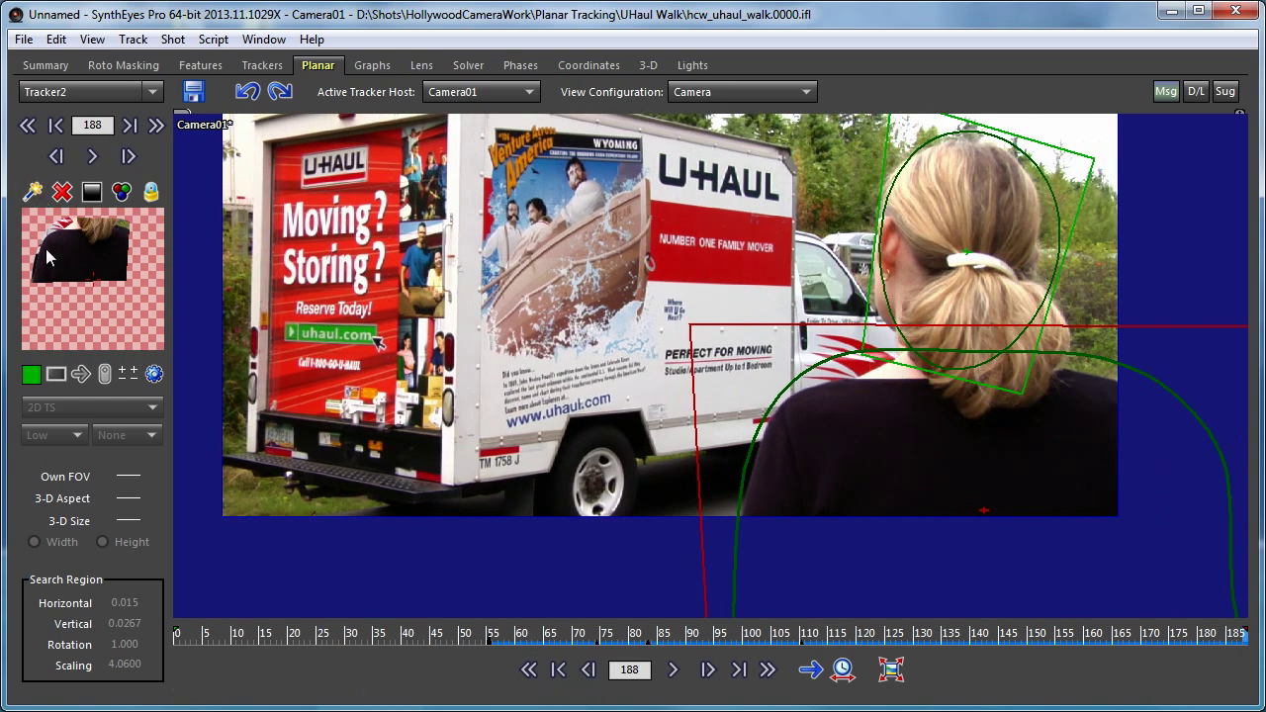
click(406, 297)
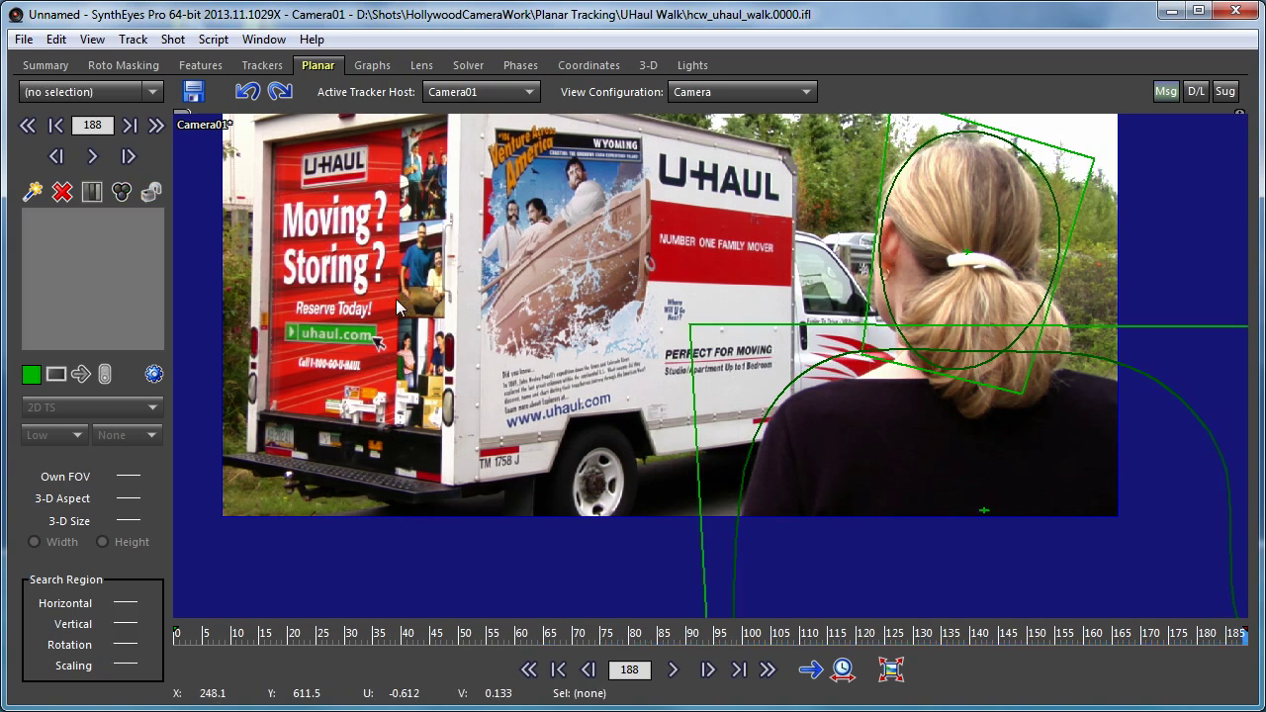
click(33, 191)
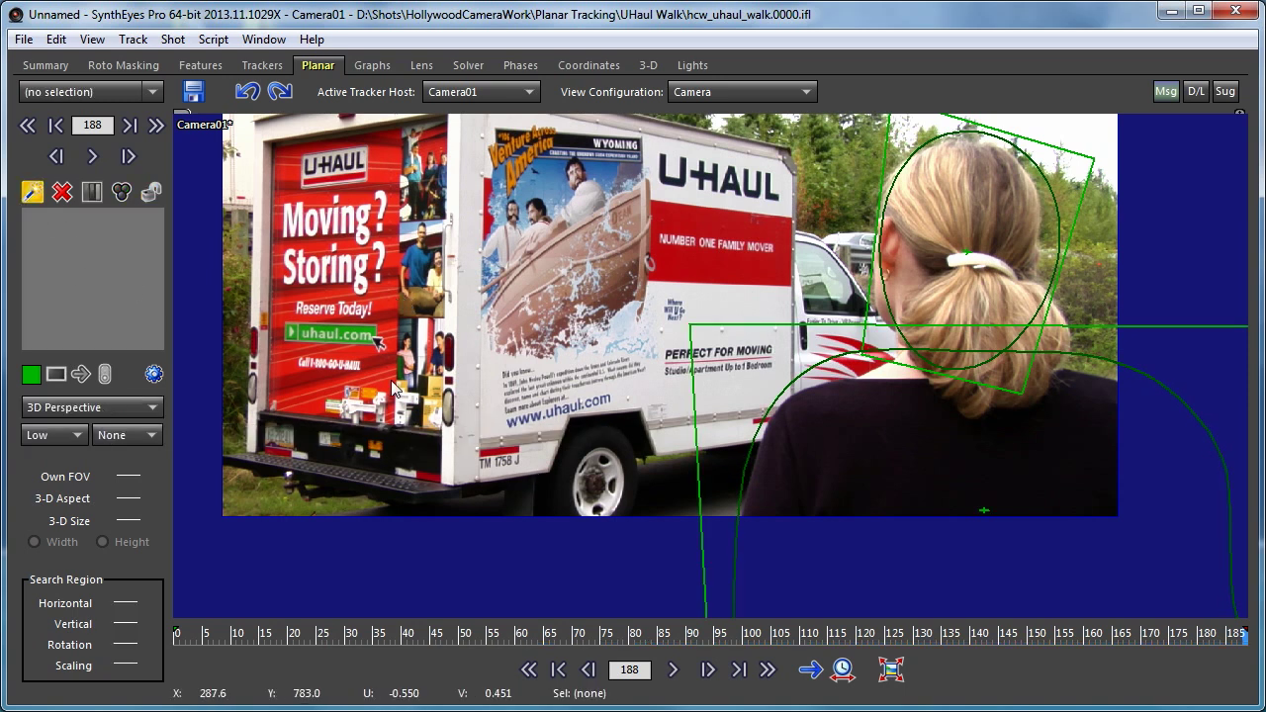
scroll(537, 257, down, 3)
scroll(530, 240, up, 3)
scroll(531, 250, down, 1)
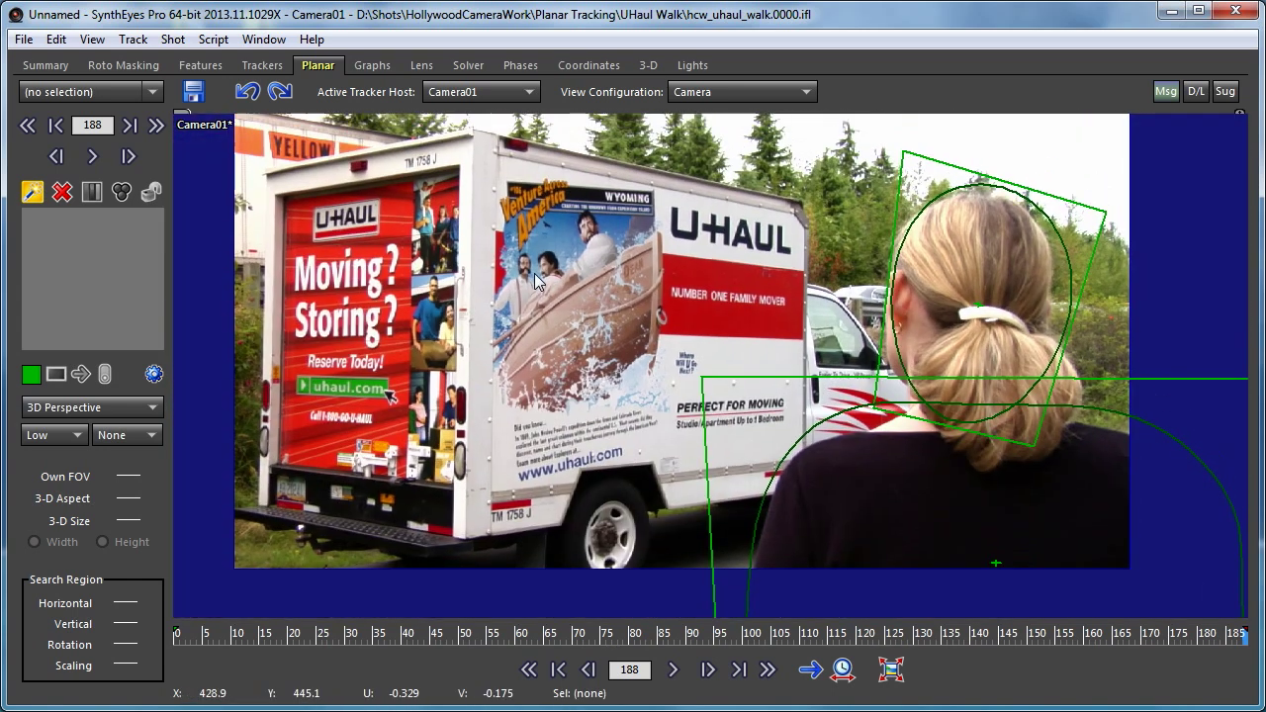
drag(472, 131, 803, 491)
drag(471, 132, 464, 539)
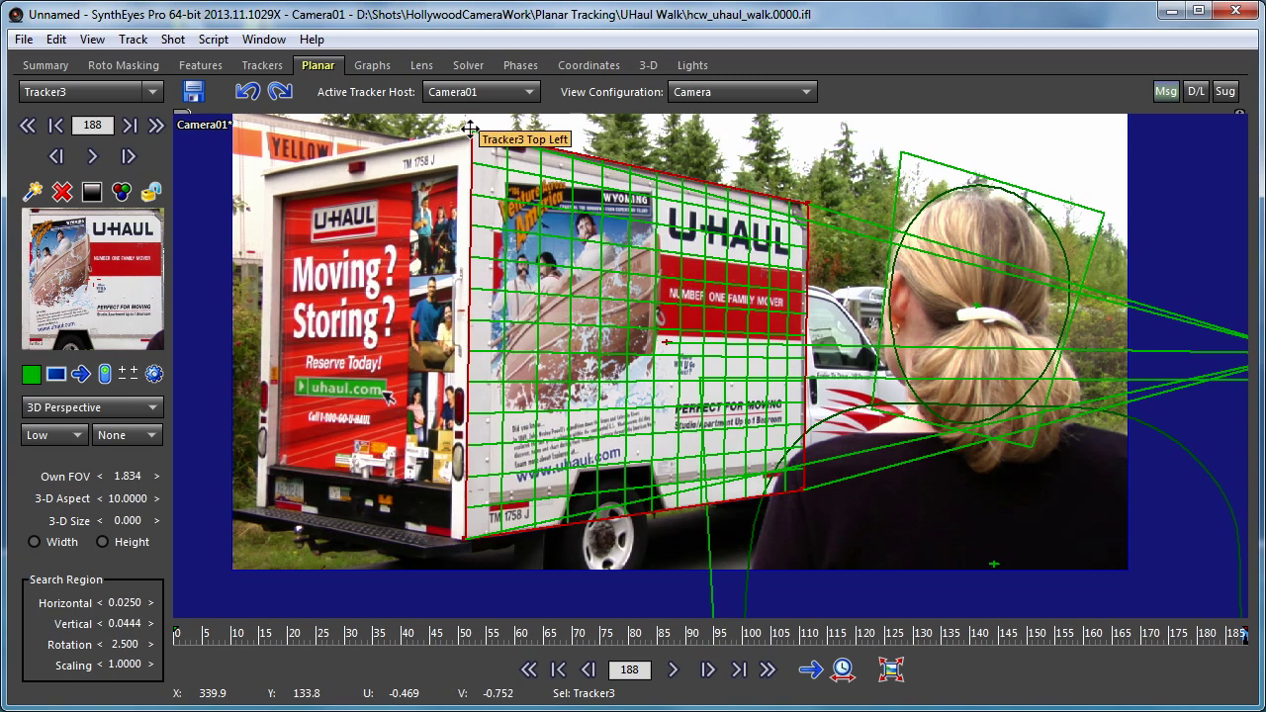
- Align the truck tracker's upper-left and upper-right corners with the roof corners of the truck's side panel
scroll(470, 126, up, 2)
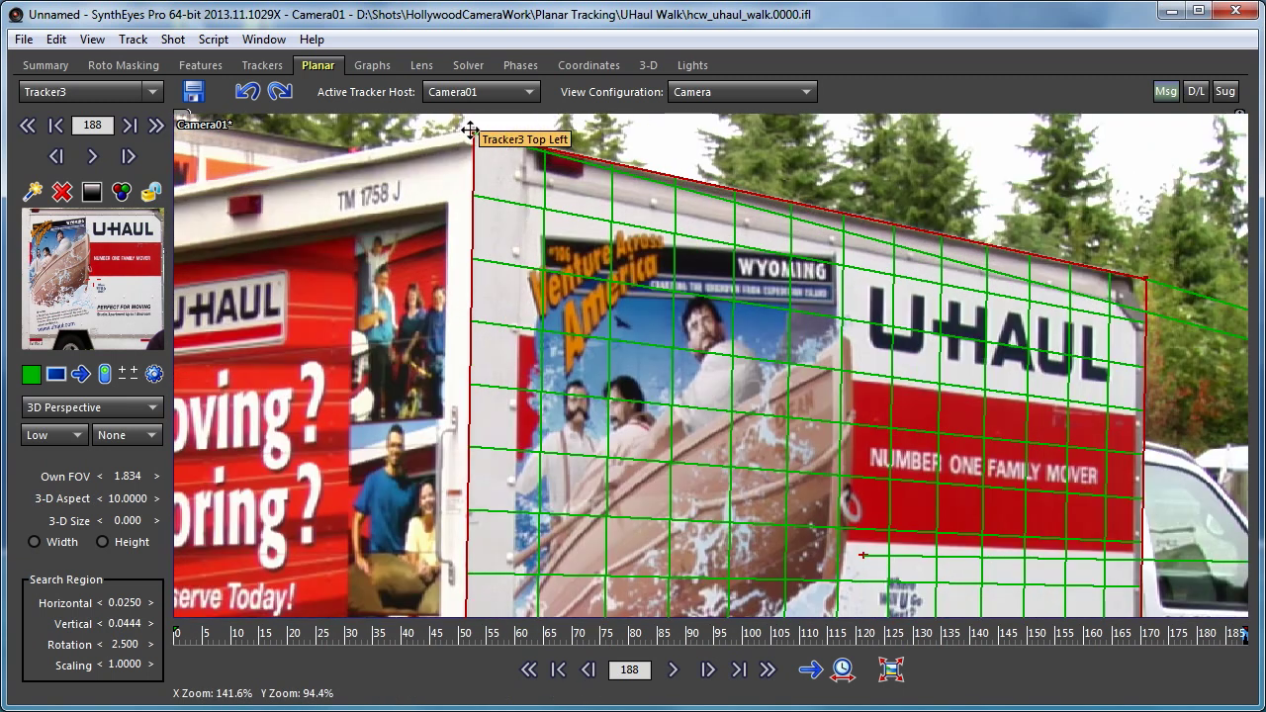
drag(470, 130, 472, 135)
scroll(1167, 282, up, 3)
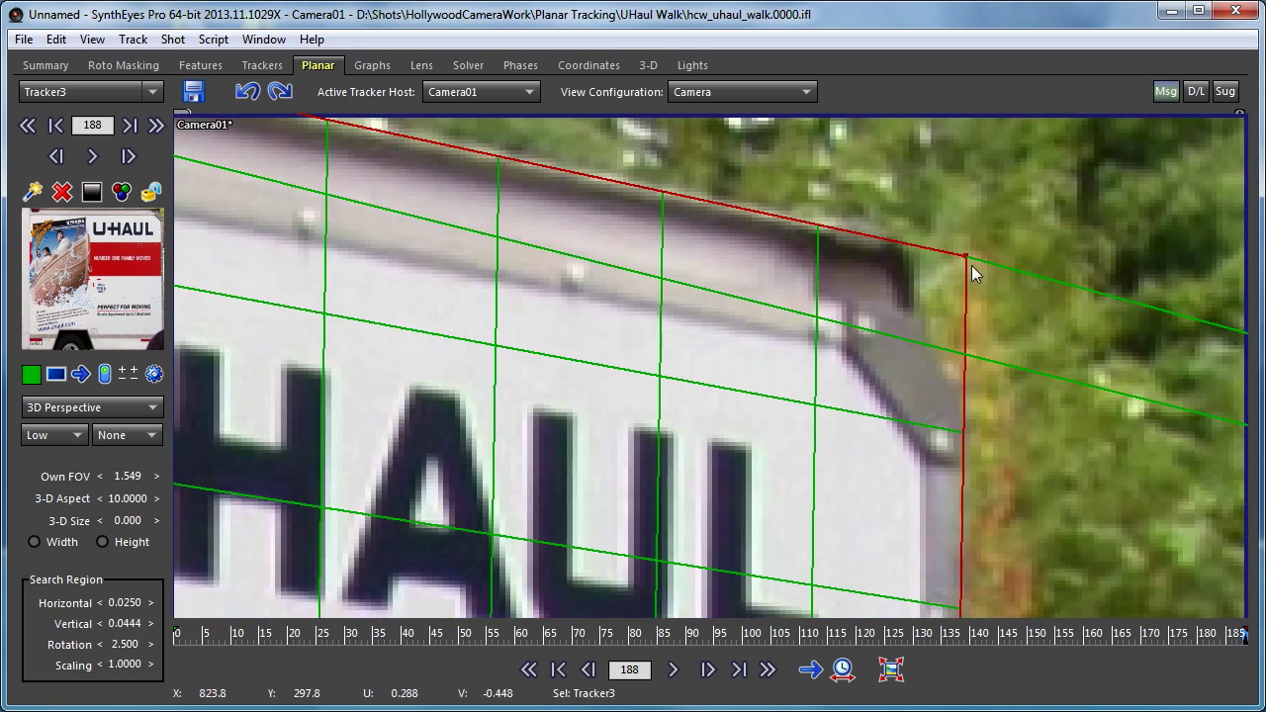
click(964, 252)
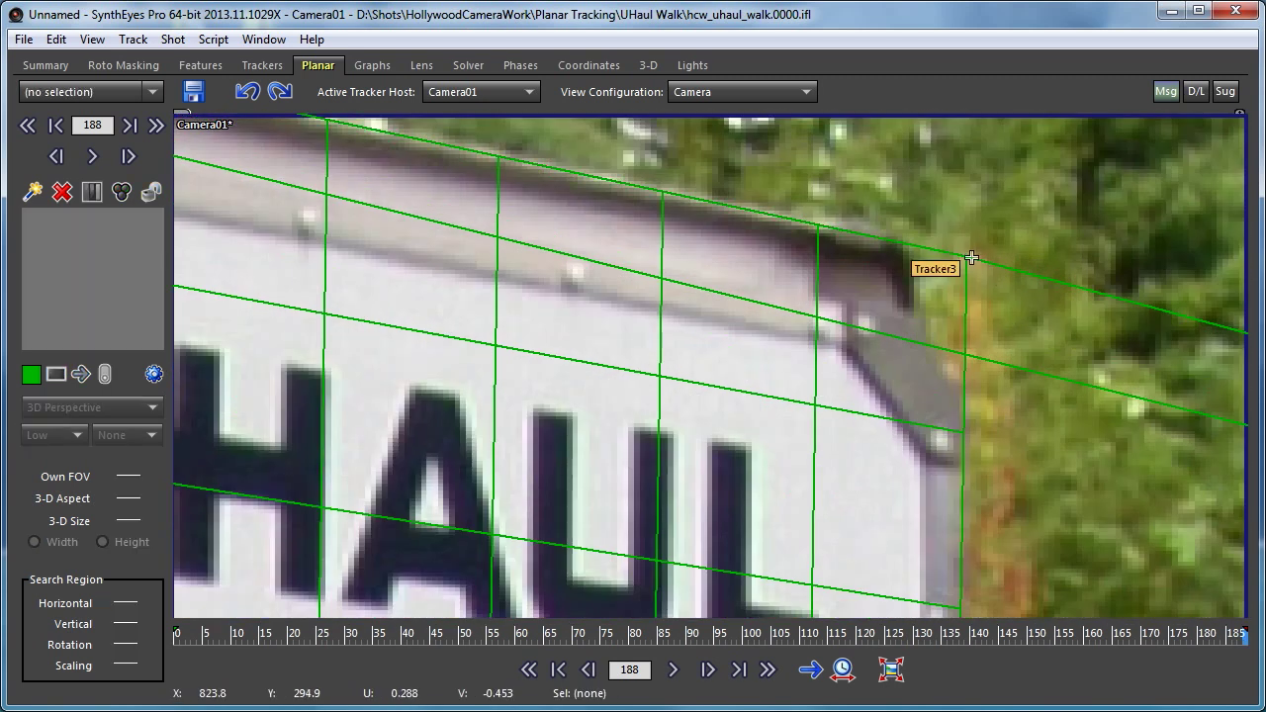
click(966, 256)
drag(966, 253, 922, 250)
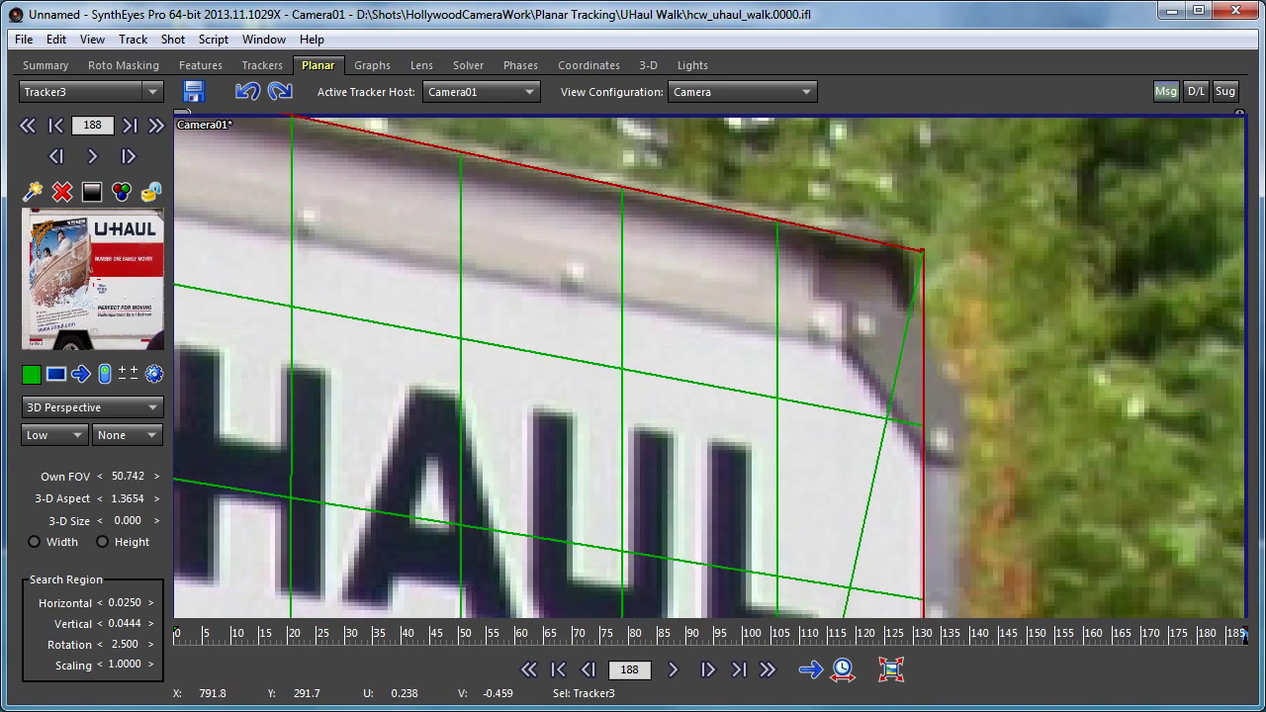
- Align the truck tracker's lower-right and lower-left corners with the bottom corners of the truck's side panel
scroll(798, 255, down, 5)
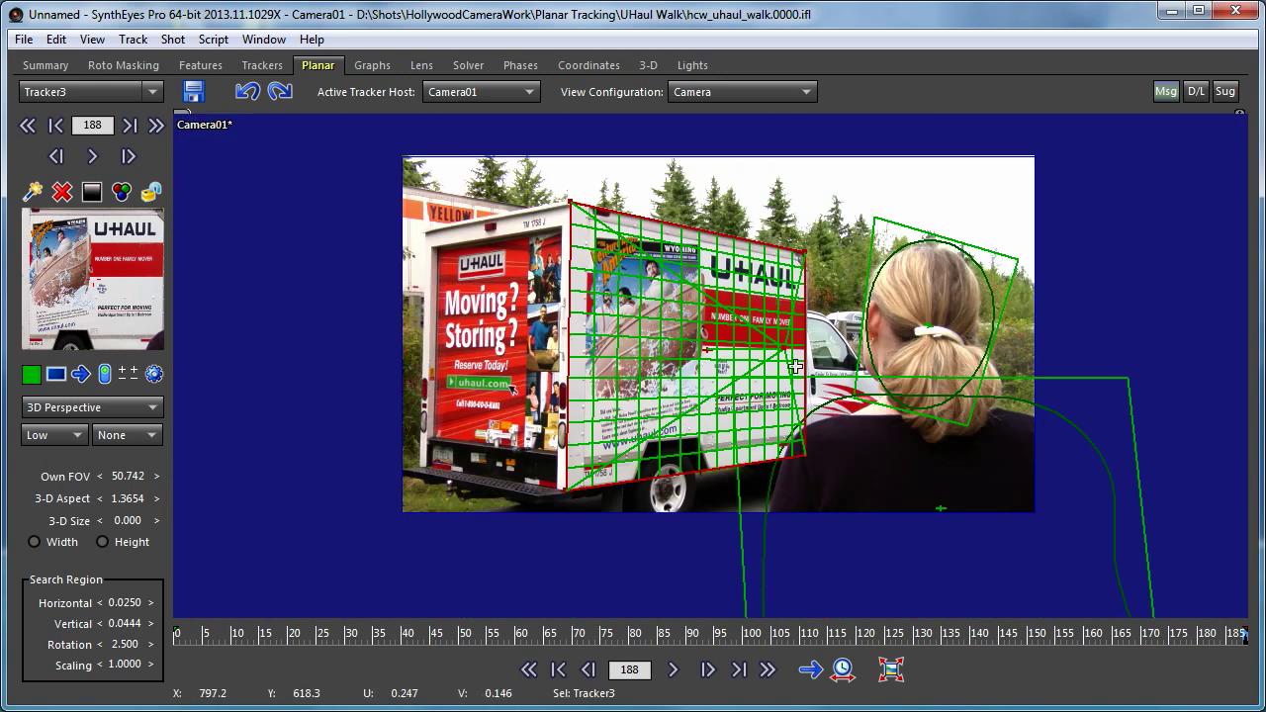
scroll(804, 424, up, 1)
scroll(803, 423, up, 4)
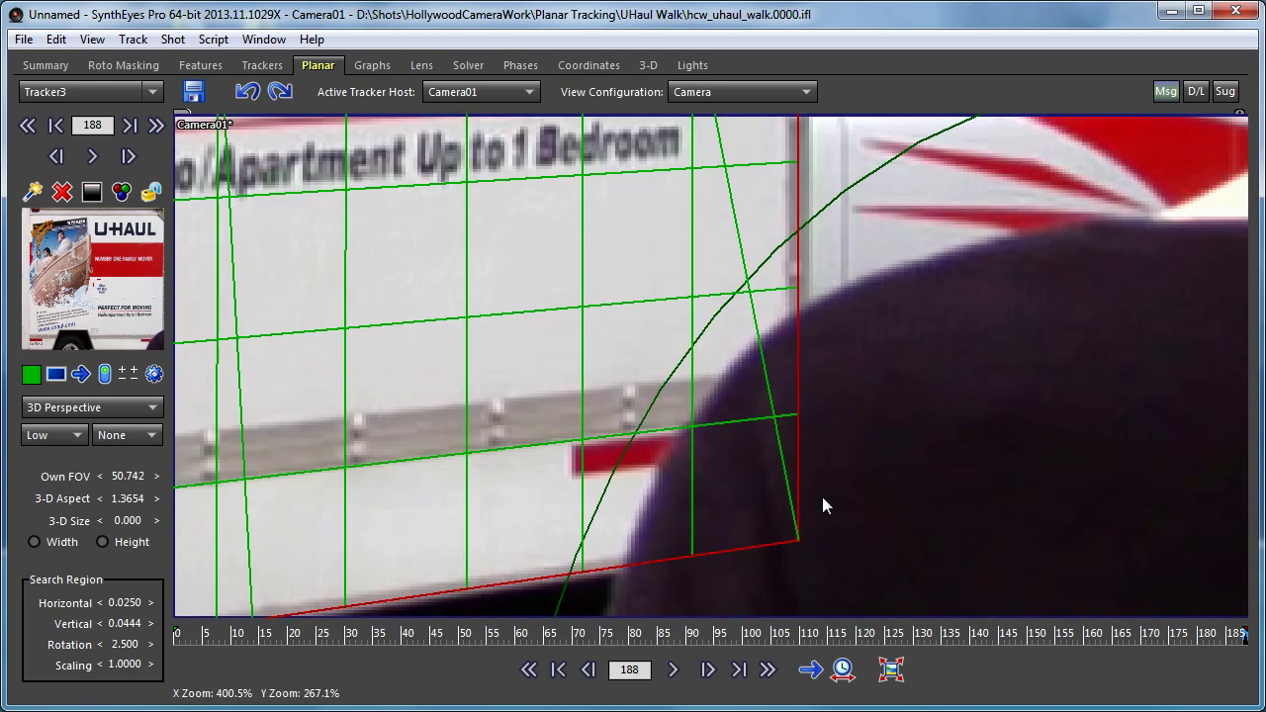
scroll(914, 393, up, 1)
drag(887, 426, 877, 435)
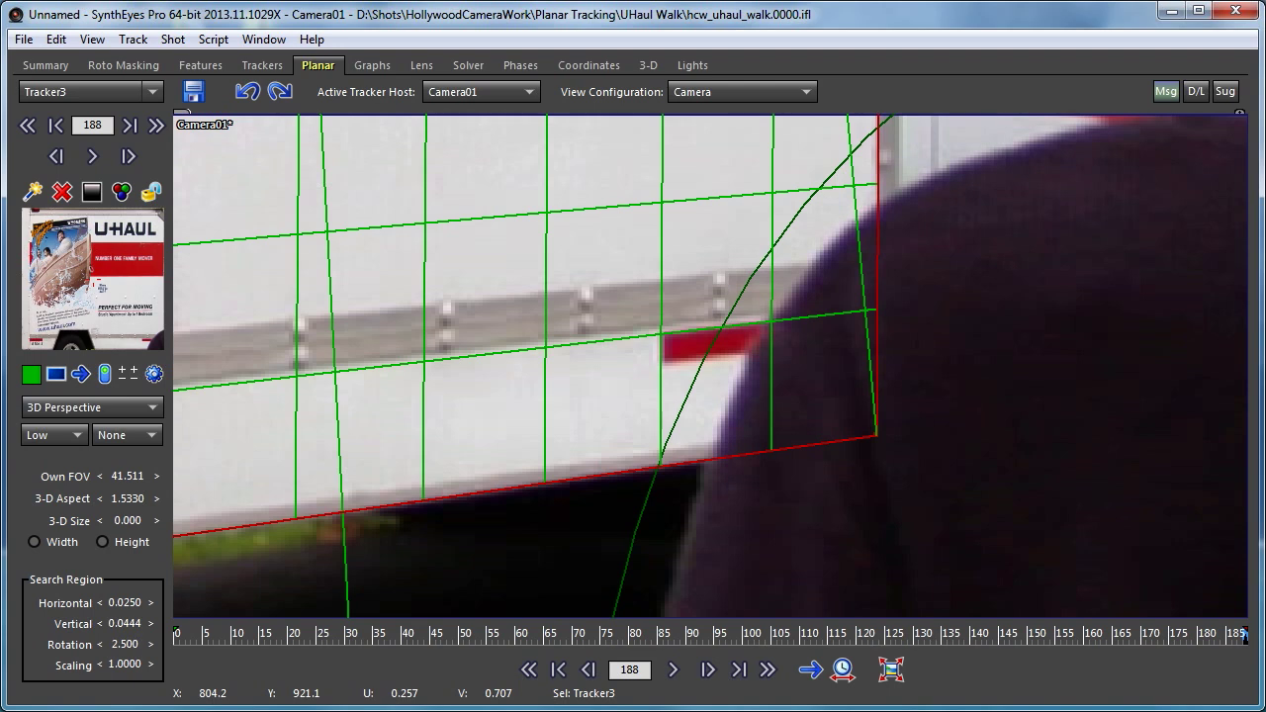
scroll(842, 466, down, 3)
scroll(544, 489, down, 1)
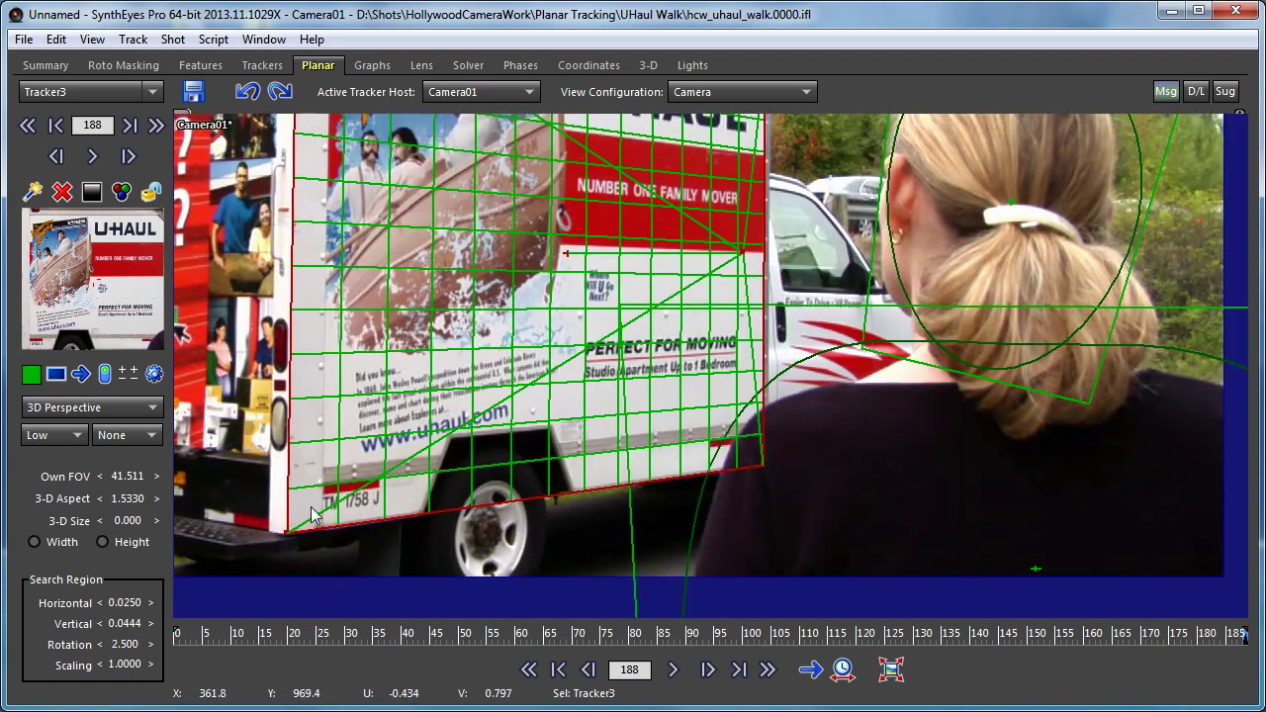
scroll(256, 548, up, 1)
scroll(256, 548, up, 1)
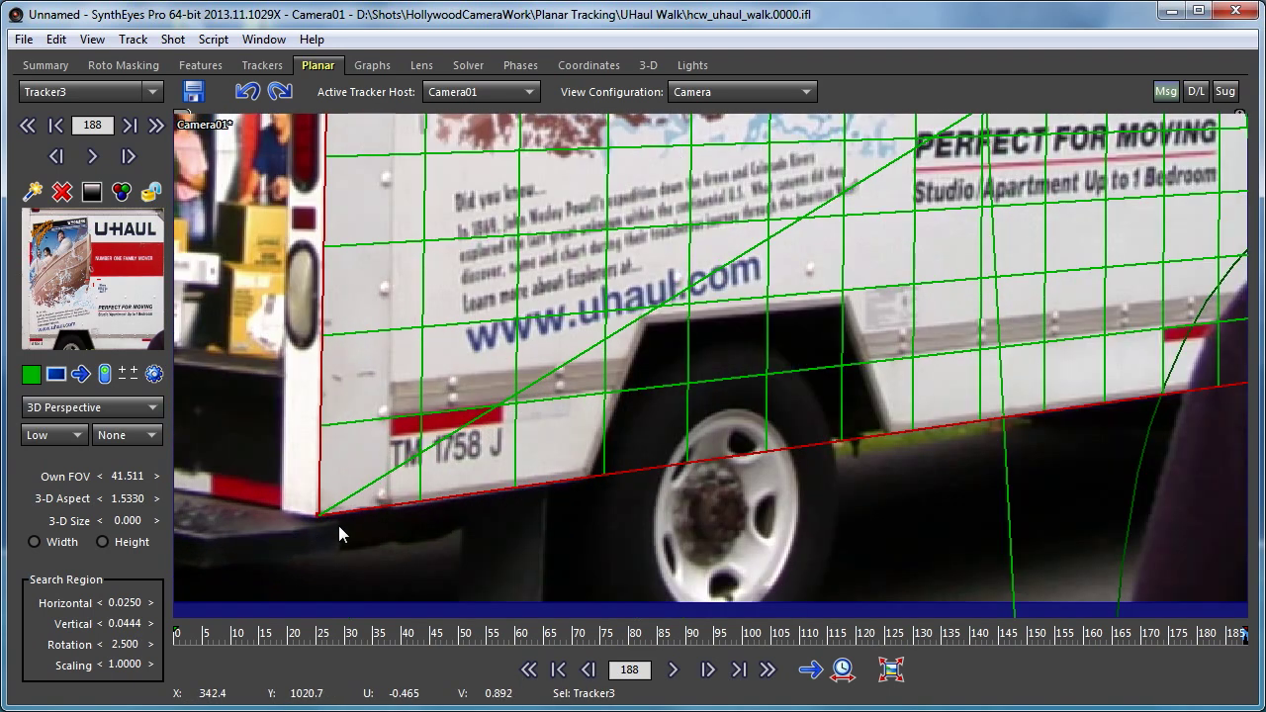
drag(319, 520, 314, 523)
- Set the truck tracker to track backwards and track it from frame 188 to frame 155
scroll(550, 434, down, 2)
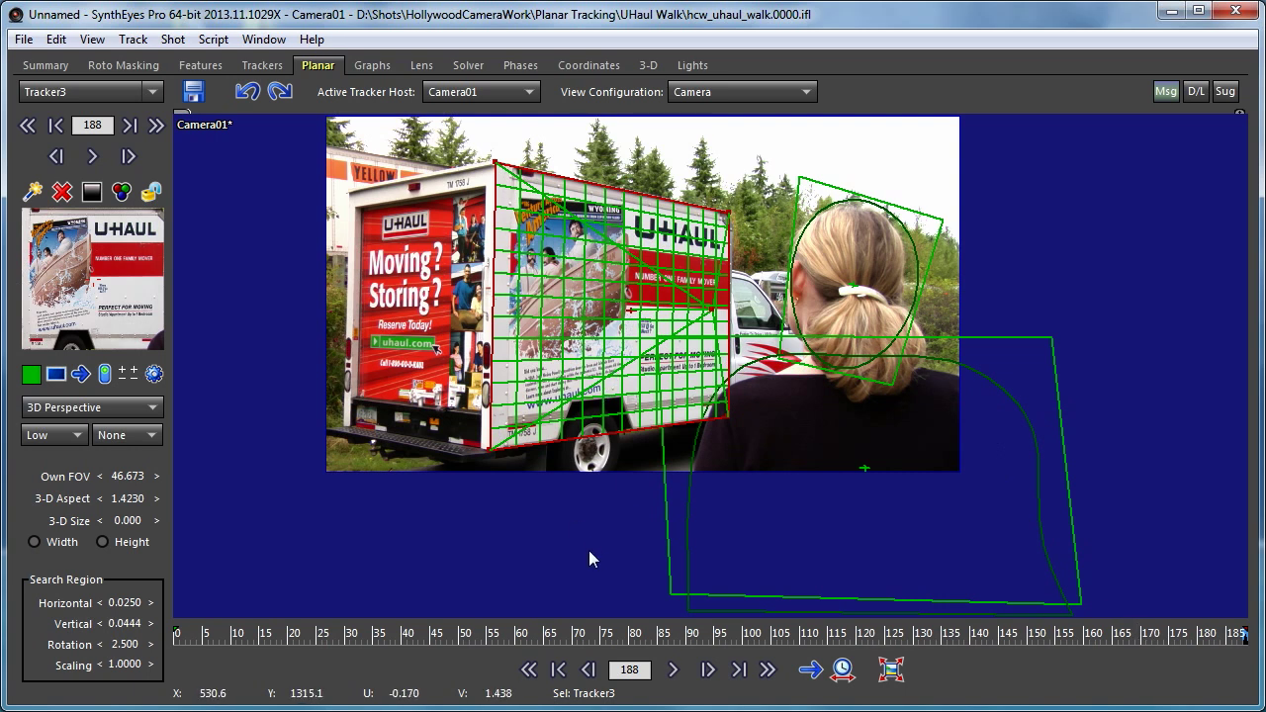
middle_drag(595, 524, 608, 539)
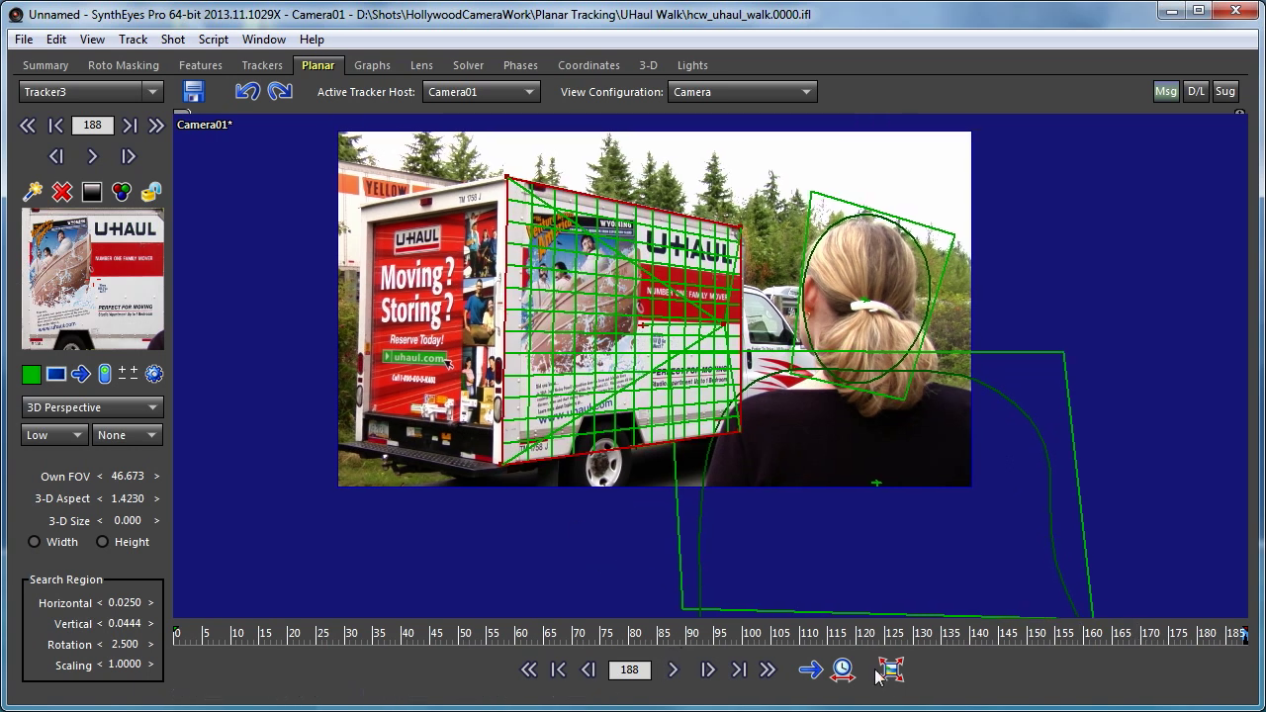
click(891, 670)
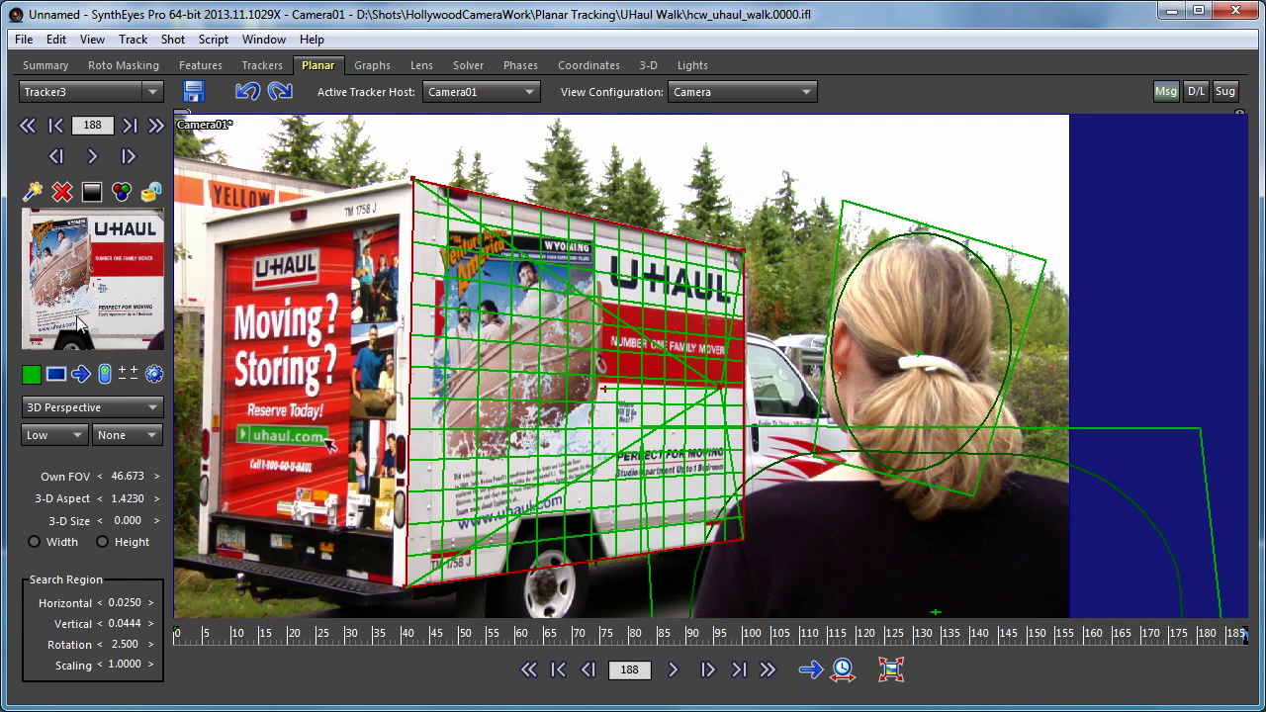
click(80, 375)
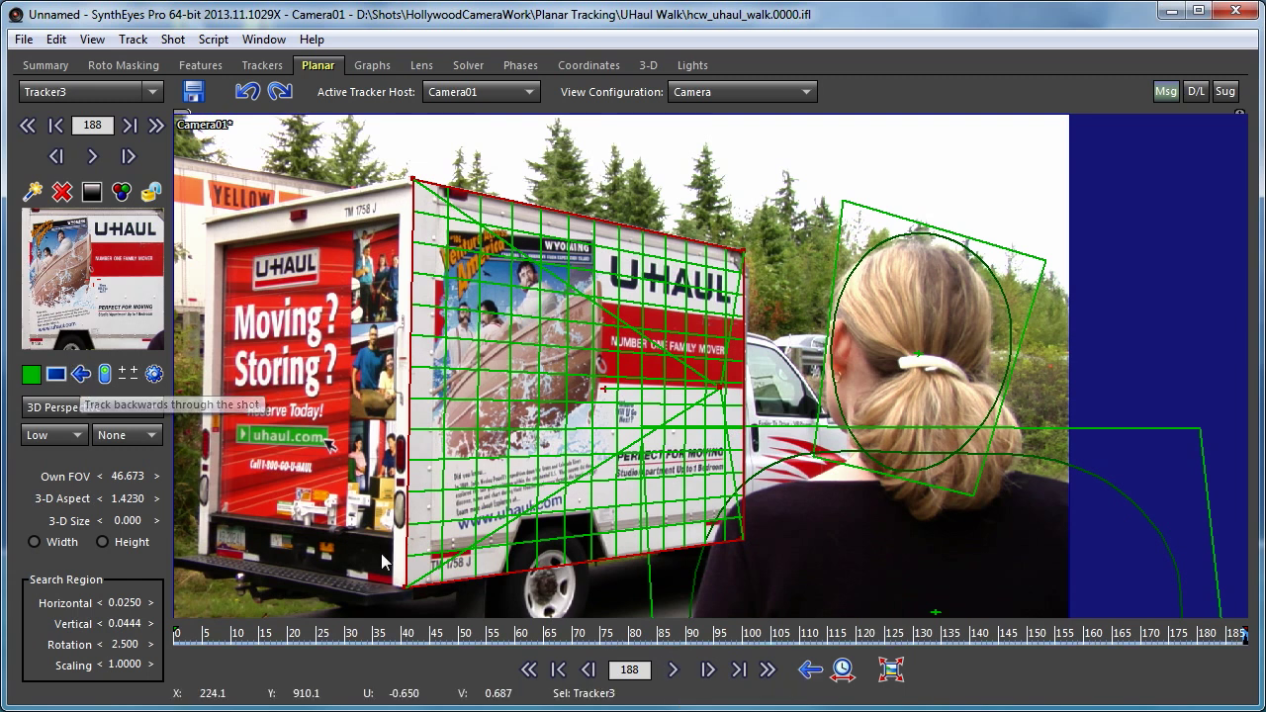
click(673, 671)
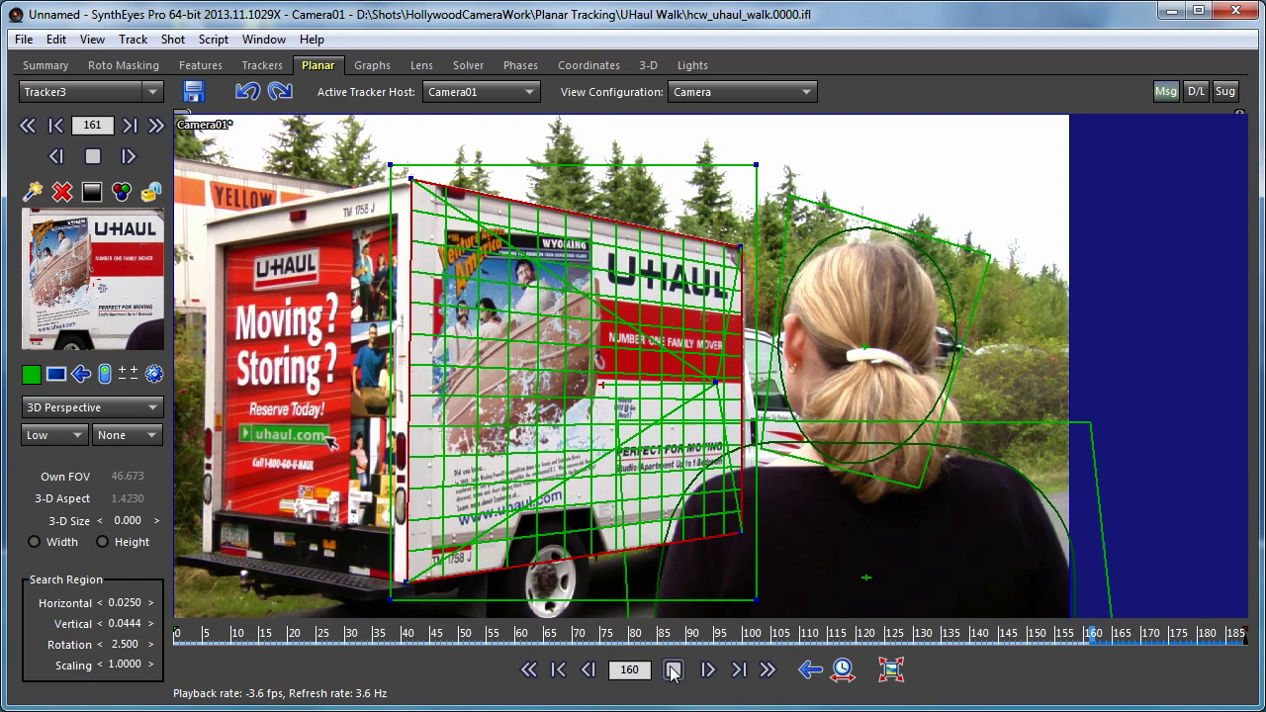
click(673, 674)
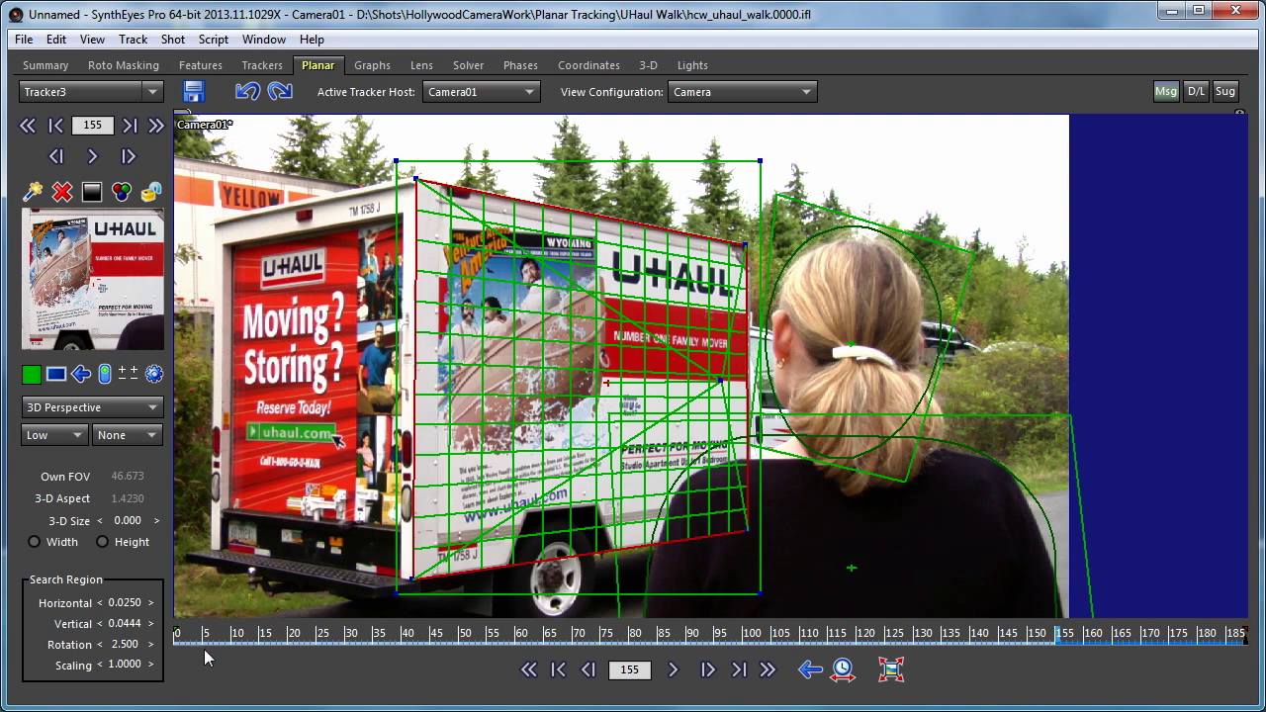
- Open the planar options and move Tracker3 below Tracker2 and Tracker1 in the layer order so they mask it
click(153, 373)
drag(1108, 185, 1136, 152)
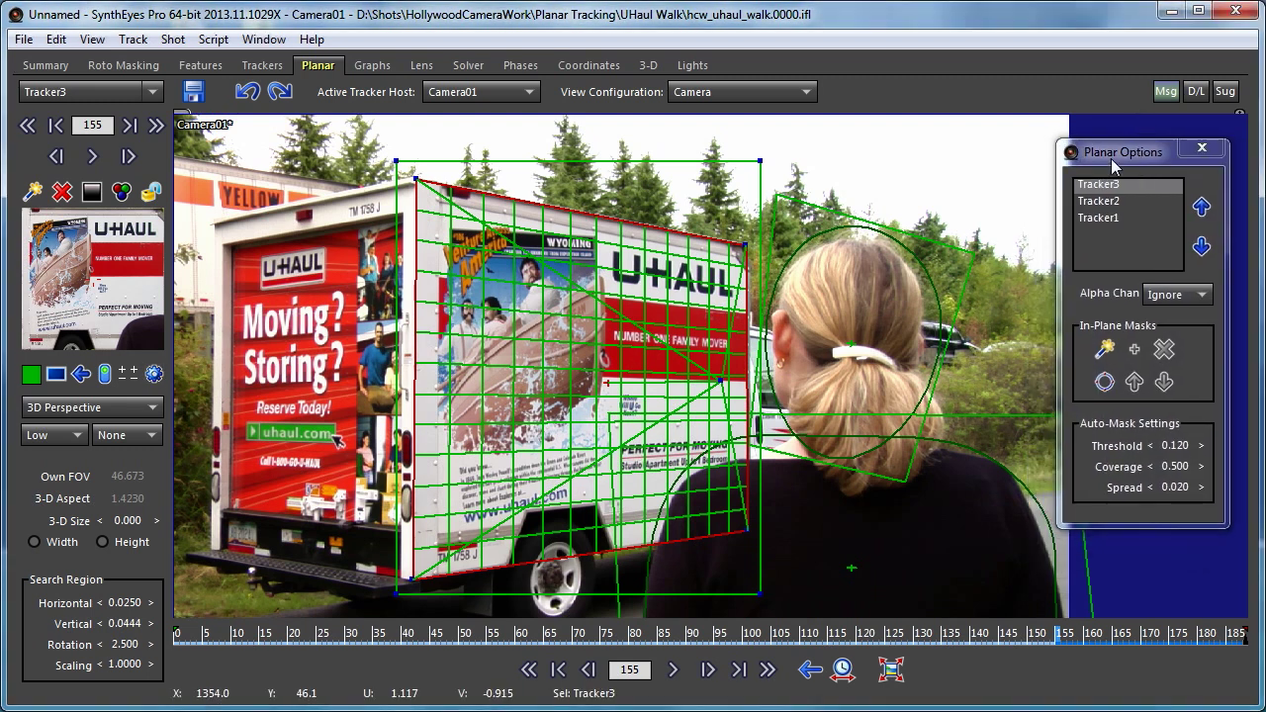
mouse_move(1130, 151)
mouse_down()
mouse_move(539, 374)
mouse_move(54, 670)
mouse_move(83, 692)
mouse_move(822, 230)
mouse_move(1140, 114)
mouse_move(1136, 158)
mouse_up()
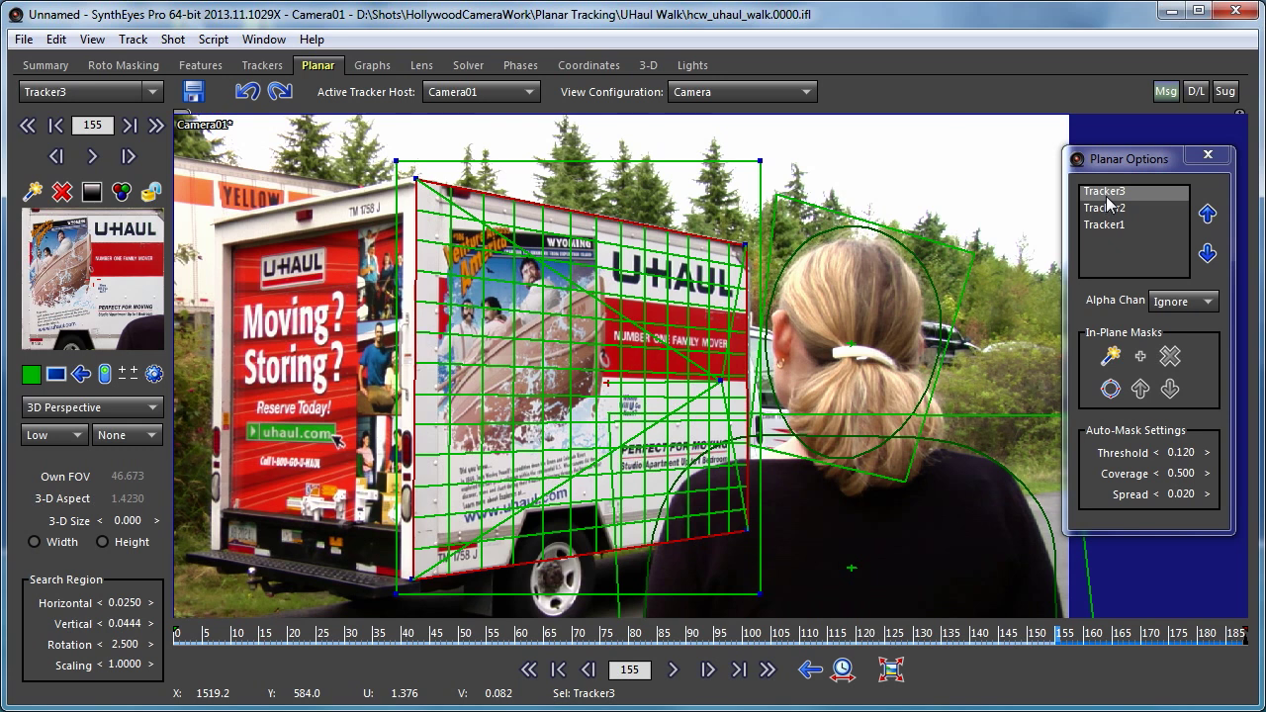
click(1208, 254)
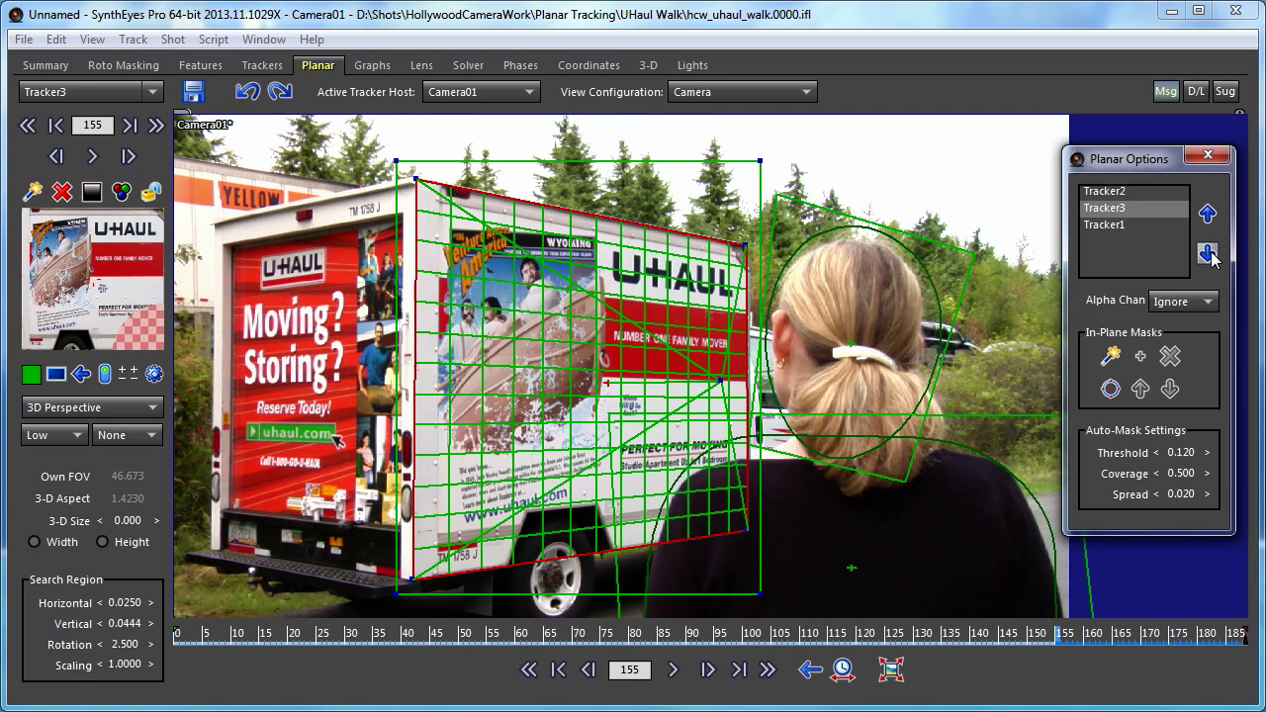
click(1208, 254)
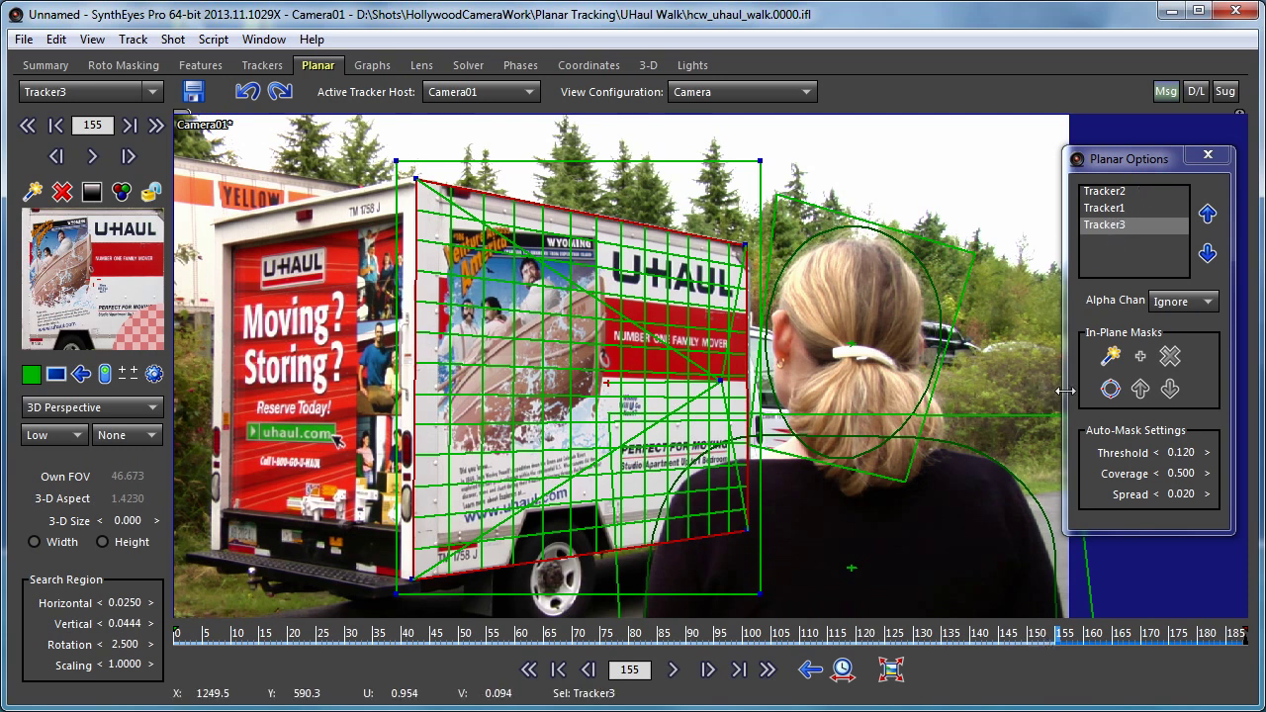
- Retrack the truck's side backwards from frame 188 to frame 0, setting the search region's rotation to 1.000
drag(1134, 636, 1076, 661)
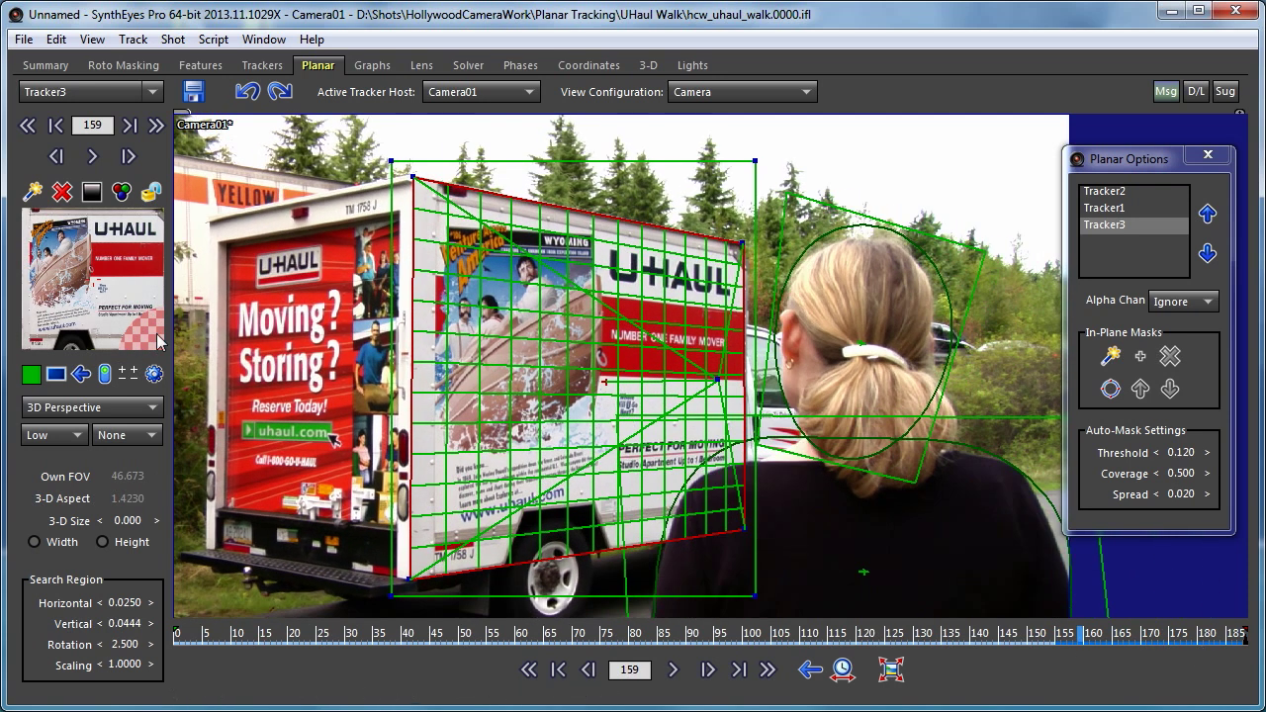
drag(1080, 637, 1246, 638)
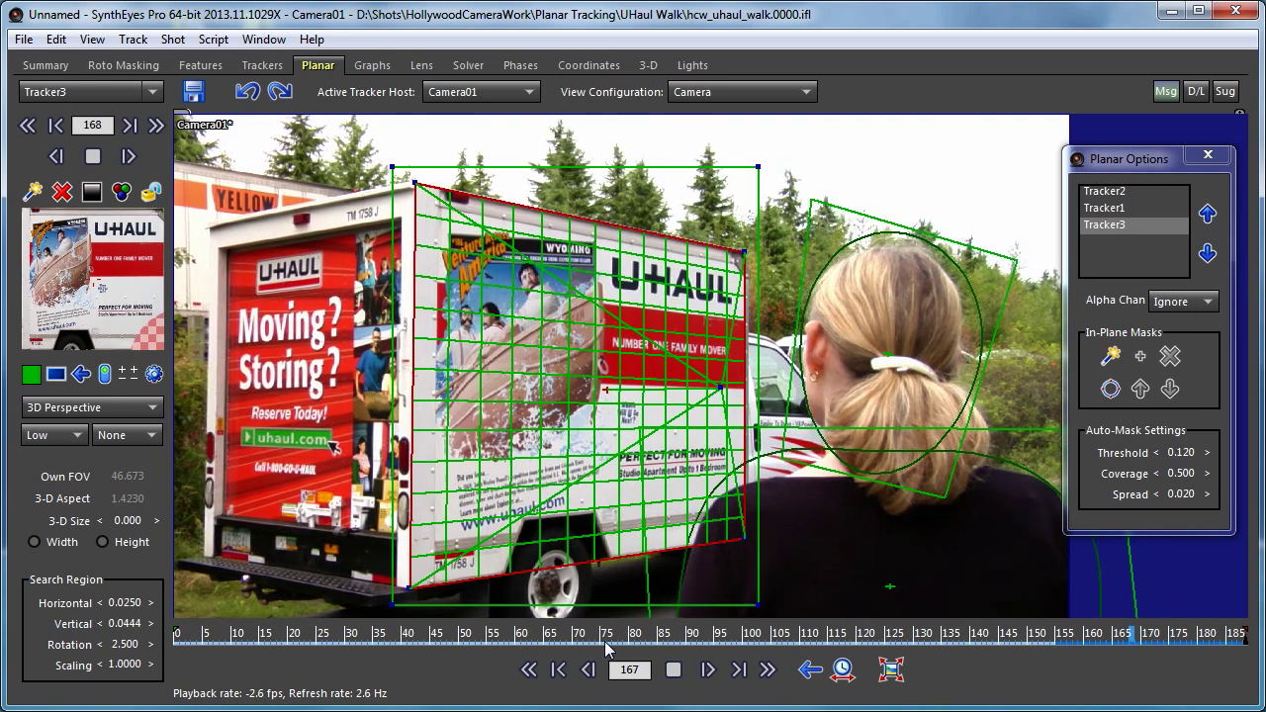
right_click(126, 649)
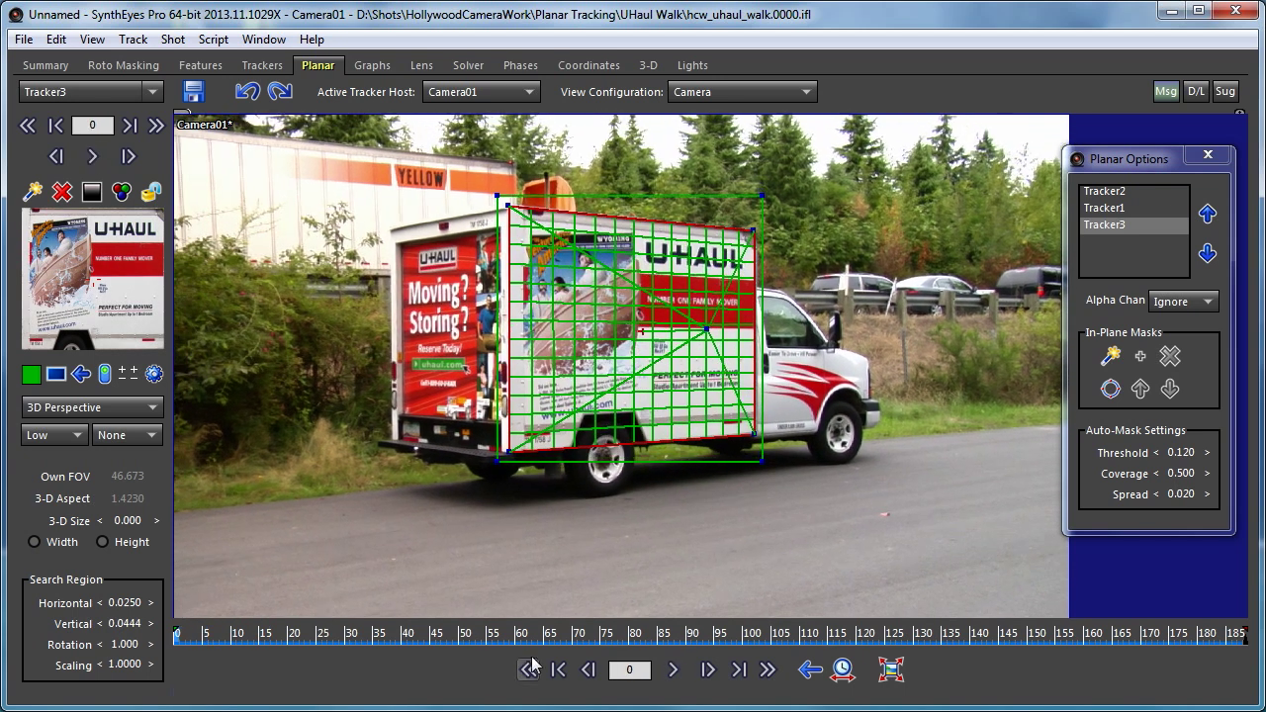
- Review the truck track across the shot, including the occluded section around frame 106, and return to frame 0
drag(309, 638, 1070, 708)
drag(1070, 638, 782, 699)
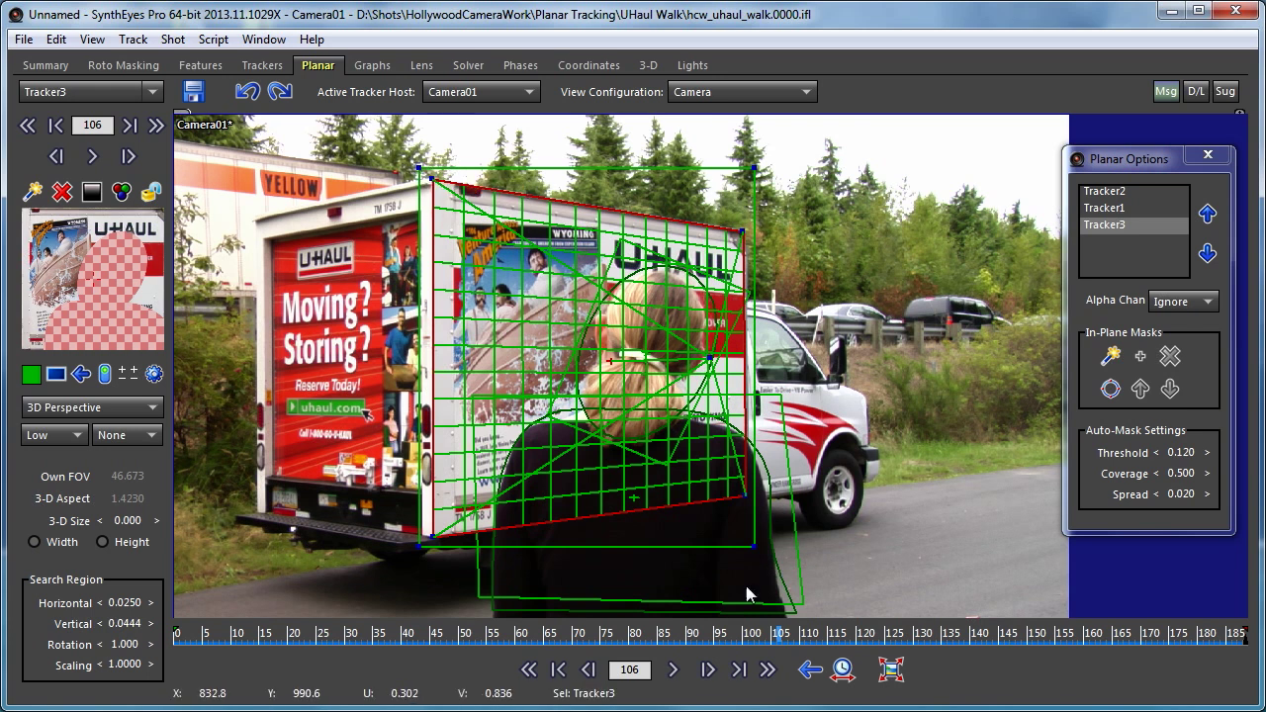
click(602, 635)
drag(600, 633, 160, 593)
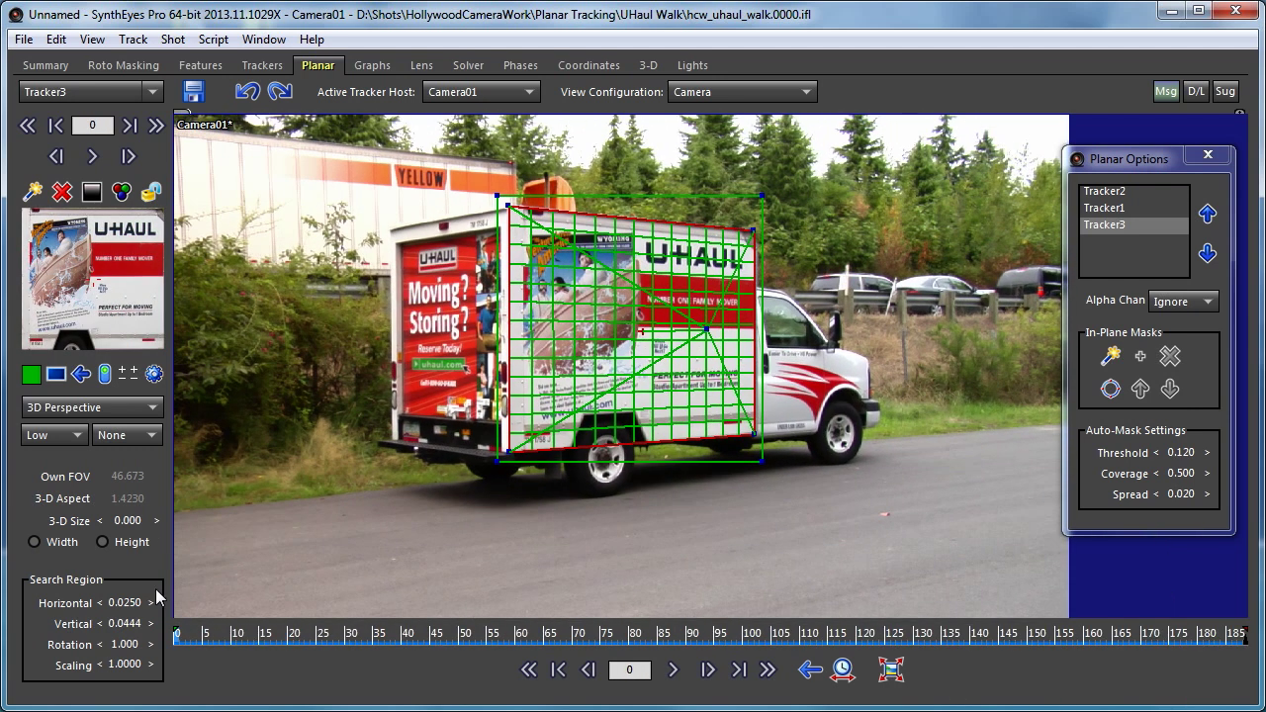